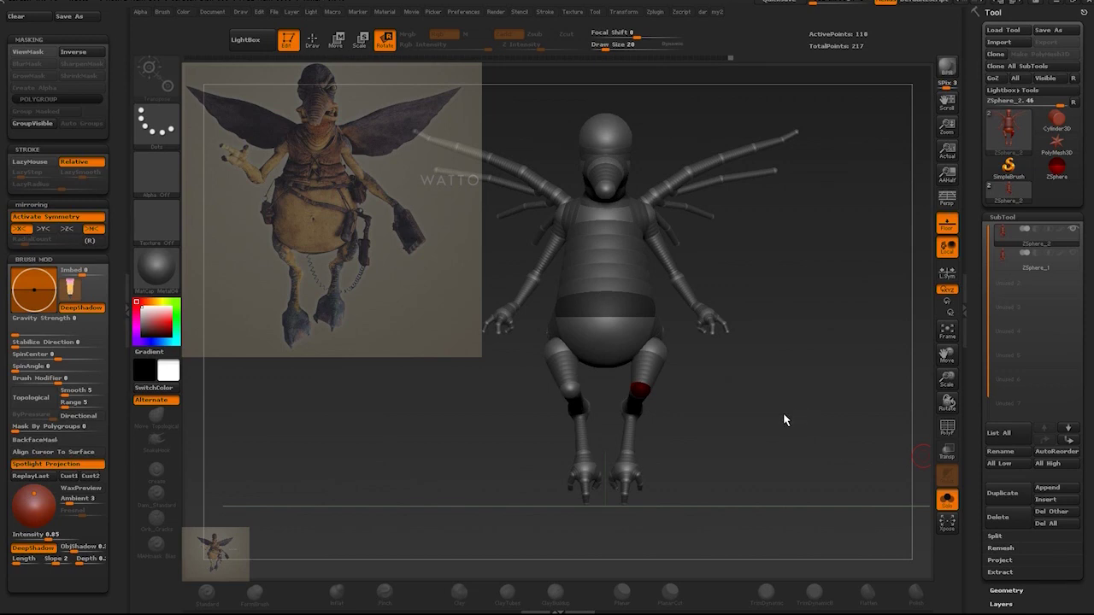
# Examine the winged ZSphere character from several angles alongside the Watto reference image
pyautogui.moveTo(785, 420)
pyautogui.mouseDown()
pyautogui.moveTo(758, 413)
pyautogui.moveTo(779, 393)
pyautogui.moveTo(772, 419)
pyautogui.moveTo(789, 416)
pyautogui.moveTo(768, 421)
pyautogui.moveTo(780, 420)
pyautogui.mouseUp()
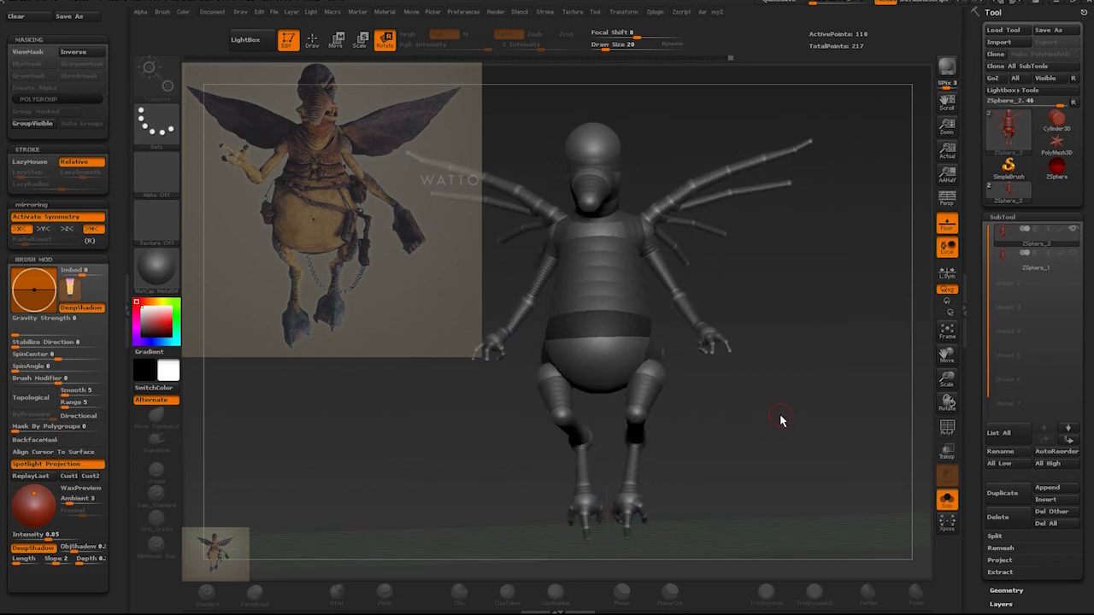
pyautogui.moveTo(789, 430); pyautogui.dragTo(746, 445)
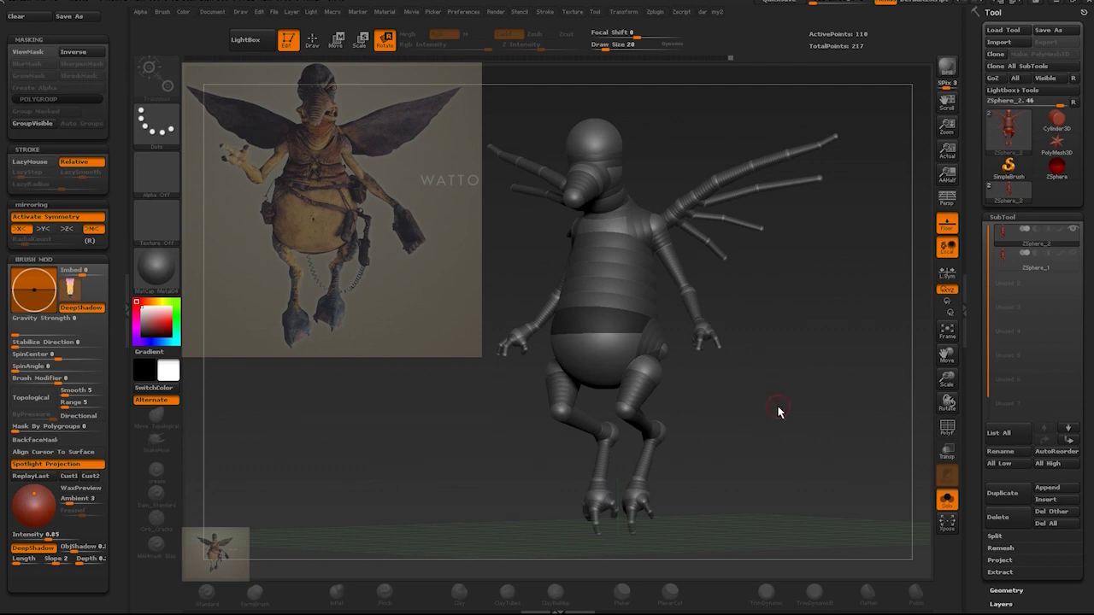
pyautogui.moveTo(760, 413); pyautogui.dragTo(776, 411)
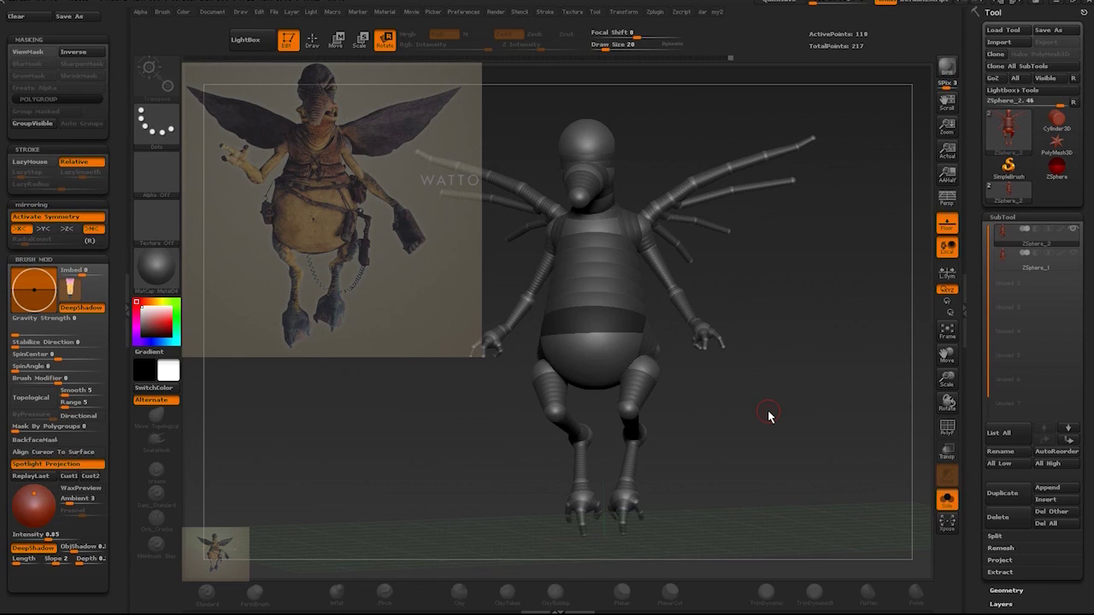
pyautogui.moveTo(751, 420); pyautogui.dragTo(802, 436)
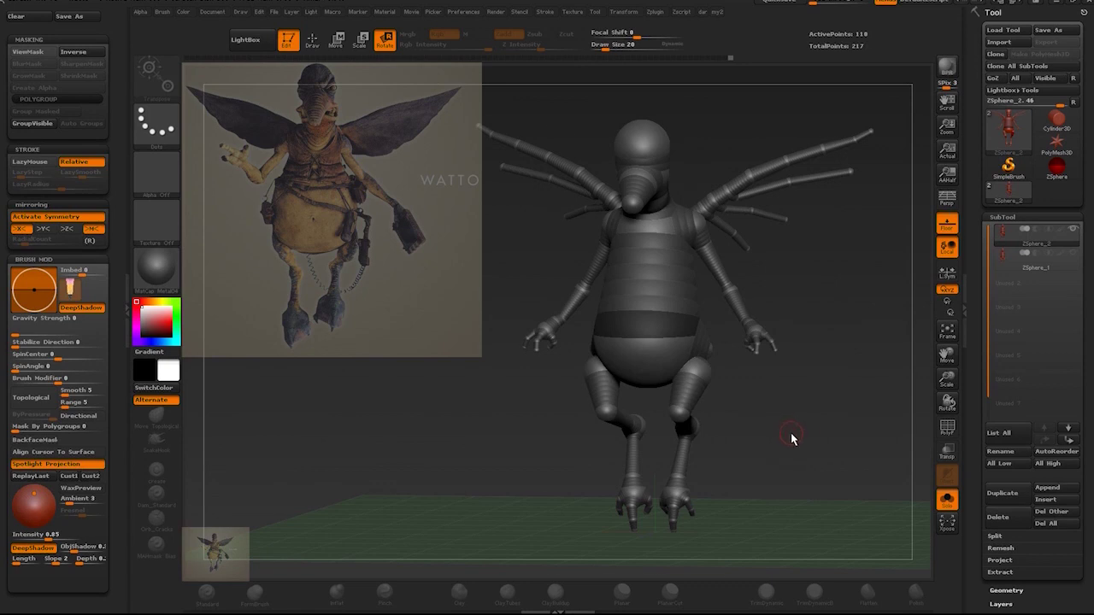
pyautogui.moveTo(792, 438); pyautogui.dragTo(738, 454)
pyautogui.moveTo(926, 442); pyautogui.dragTo(710, 451)
pyautogui.click(823, 454)
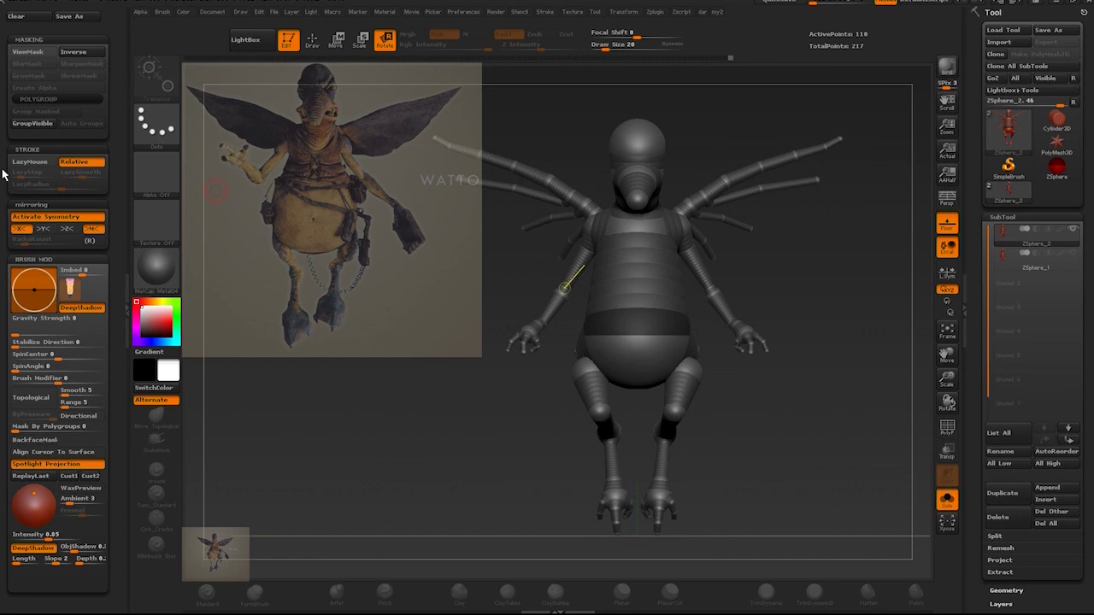
# Reposition the light on the material preview sphere so it shines from the sphere's upper left
pyautogui.scroll(-1, 4, 175)
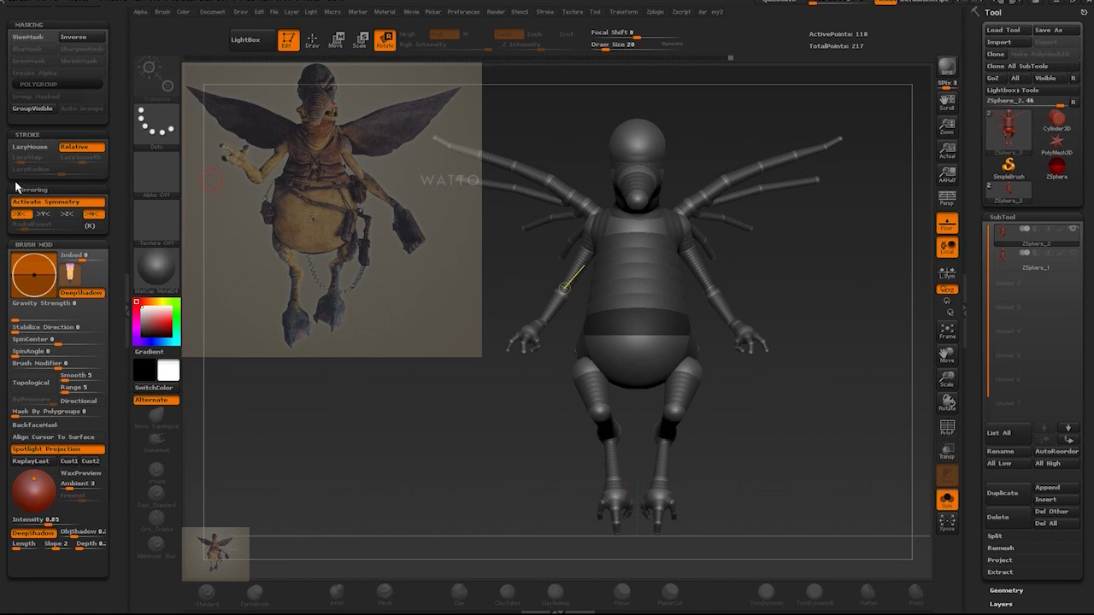
pyautogui.scroll(1, 6, 77)
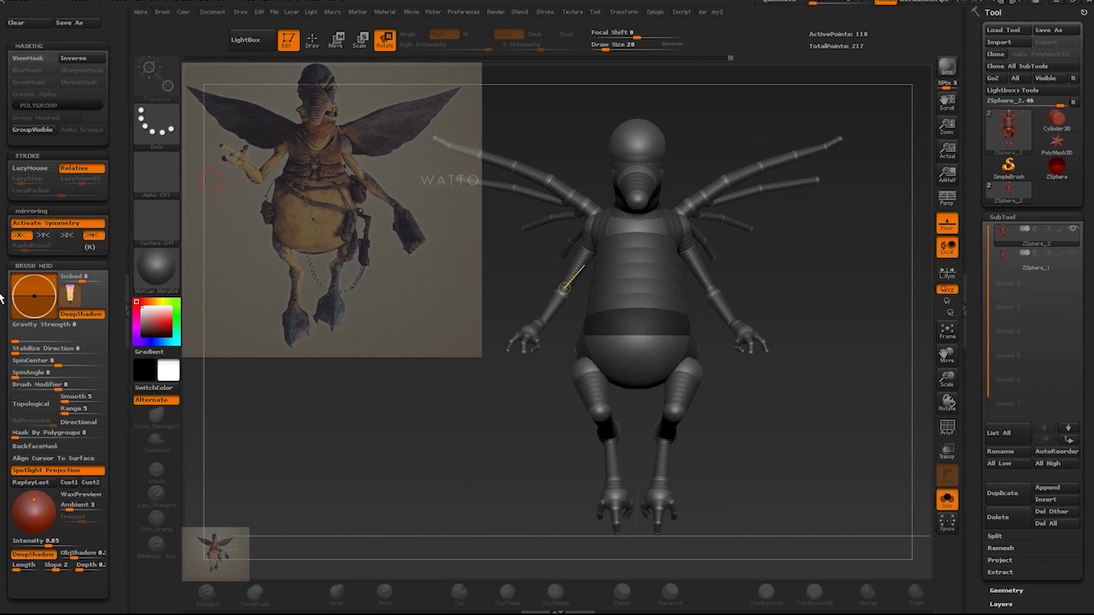
pyautogui.scroll(-2, 17, 295)
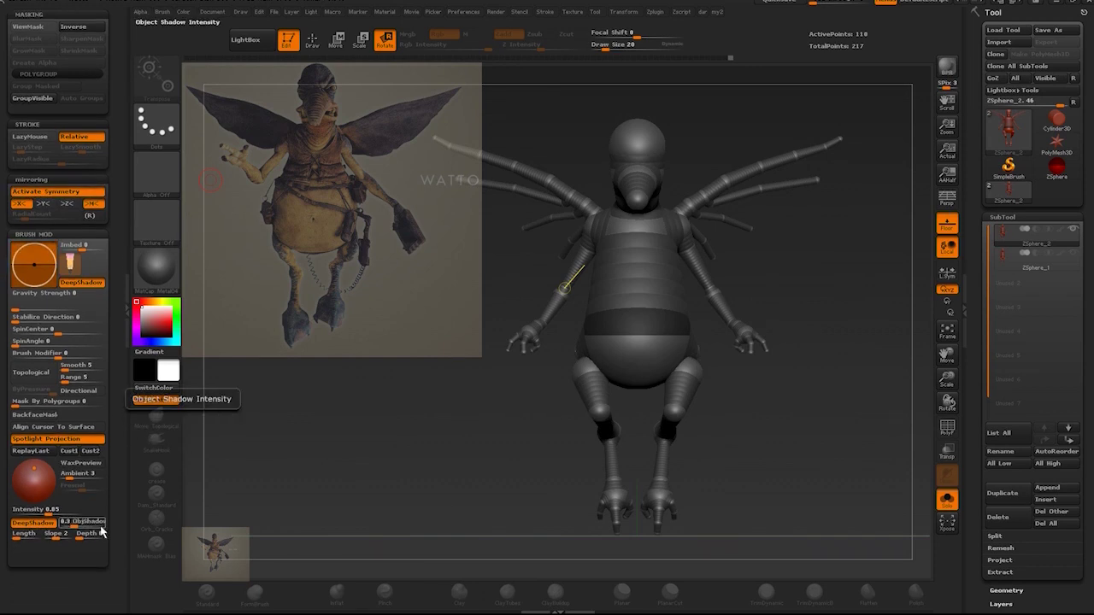
pyautogui.click(43, 473)
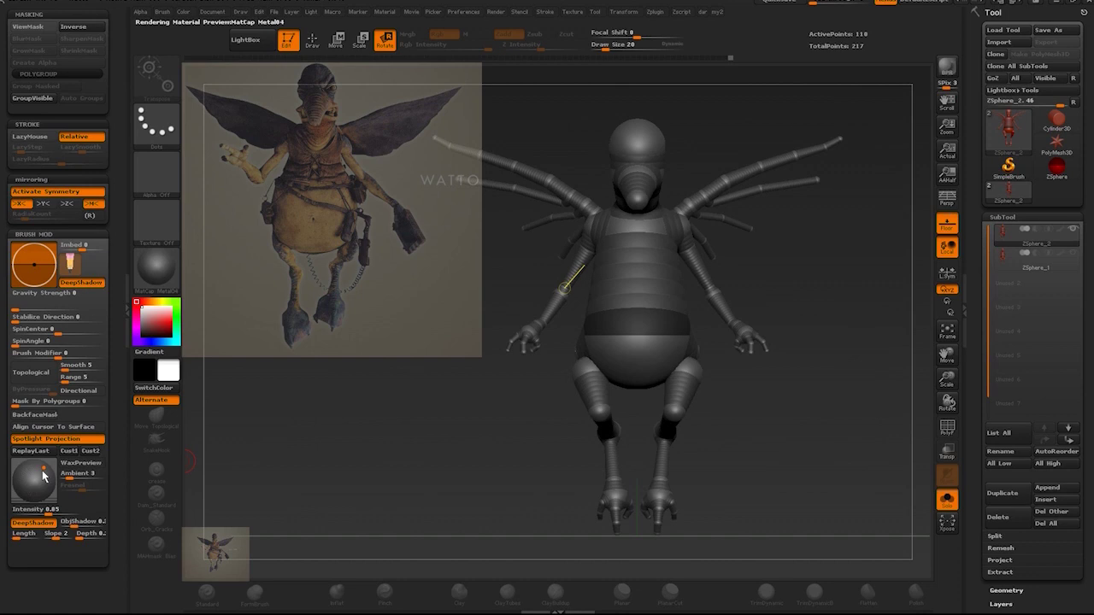
pyautogui.moveTo(44, 476); pyautogui.dragTo(30, 468)
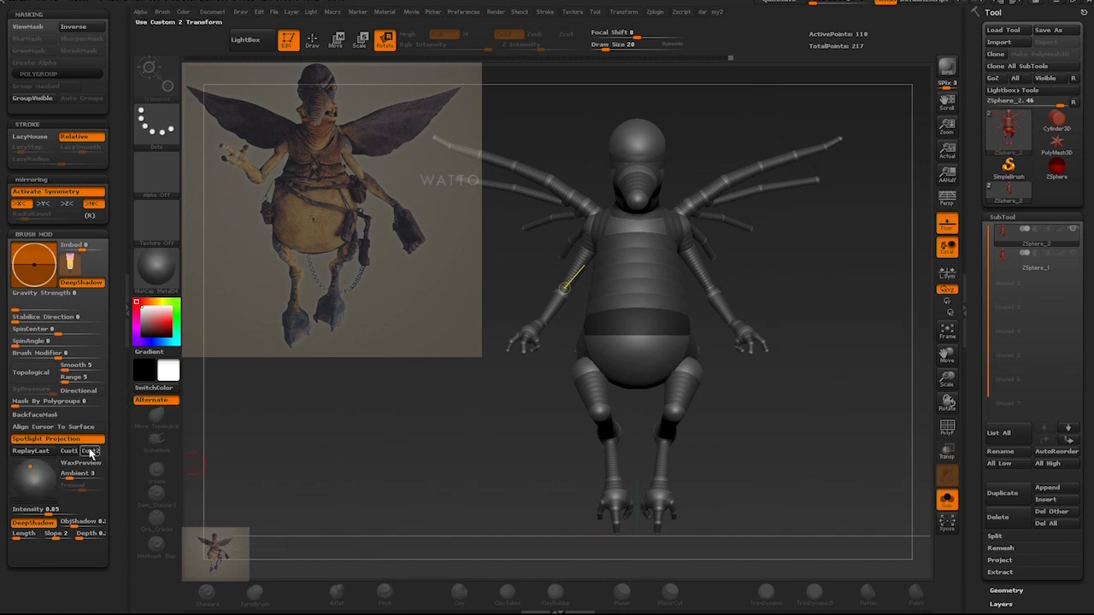
pyautogui.scroll(-2, 122, 464)
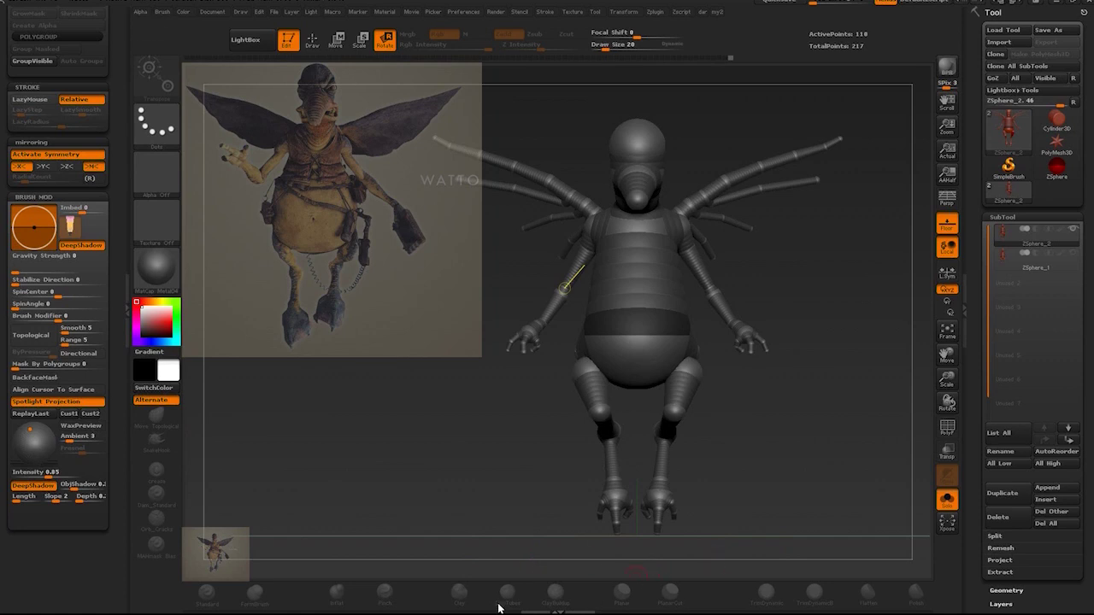
# Load the Cylinder3D tool, then replace it with ZSphere_2 from the 3D meshes
pyautogui.click(1057, 121)
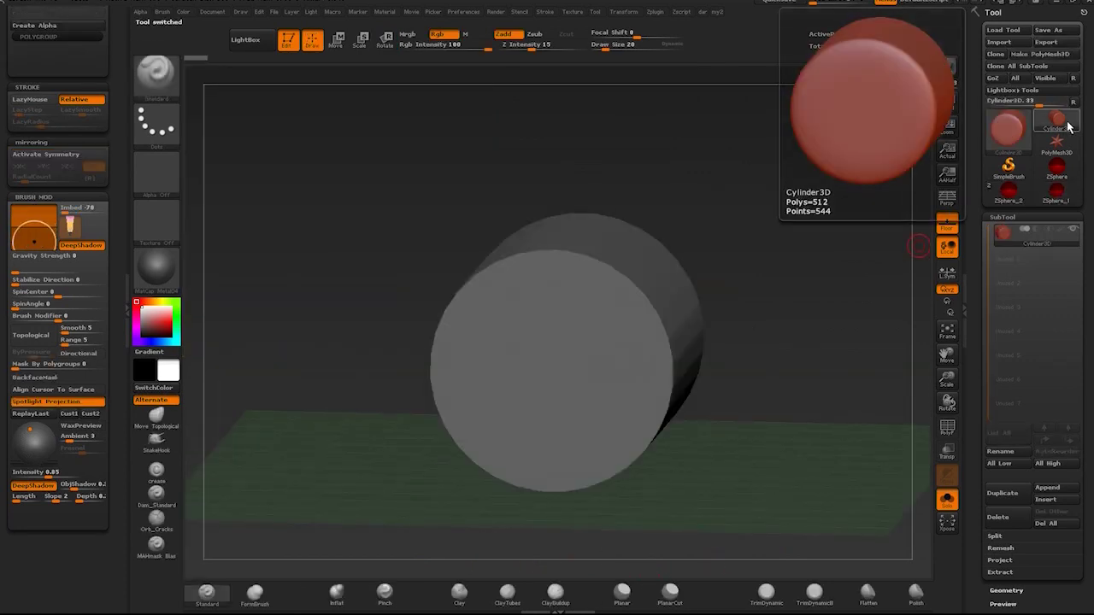
pyautogui.click(1066, 124)
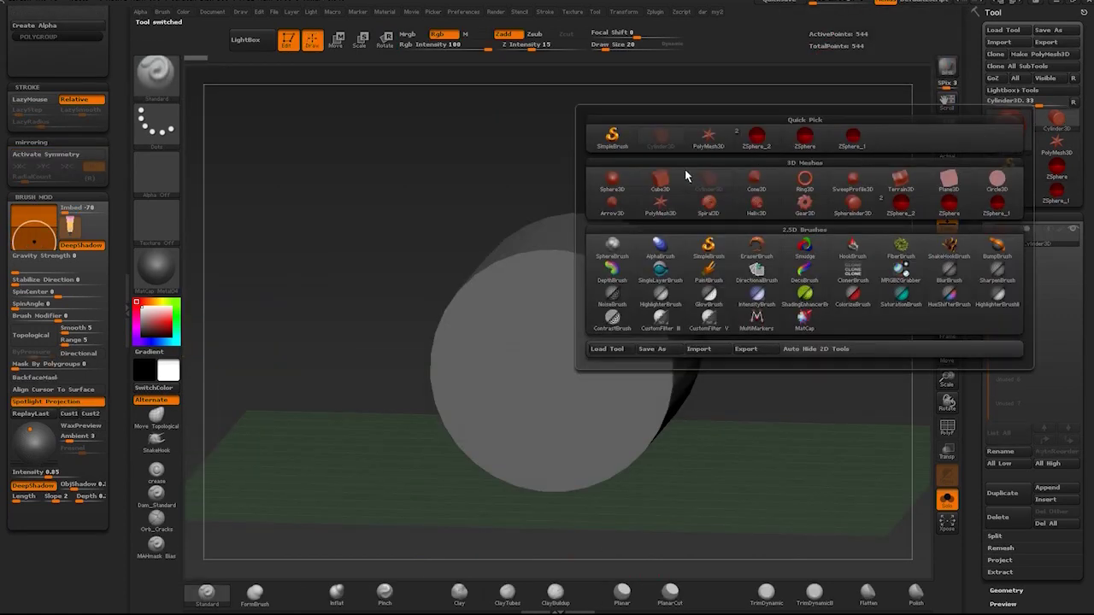
pyautogui.click(904, 207)
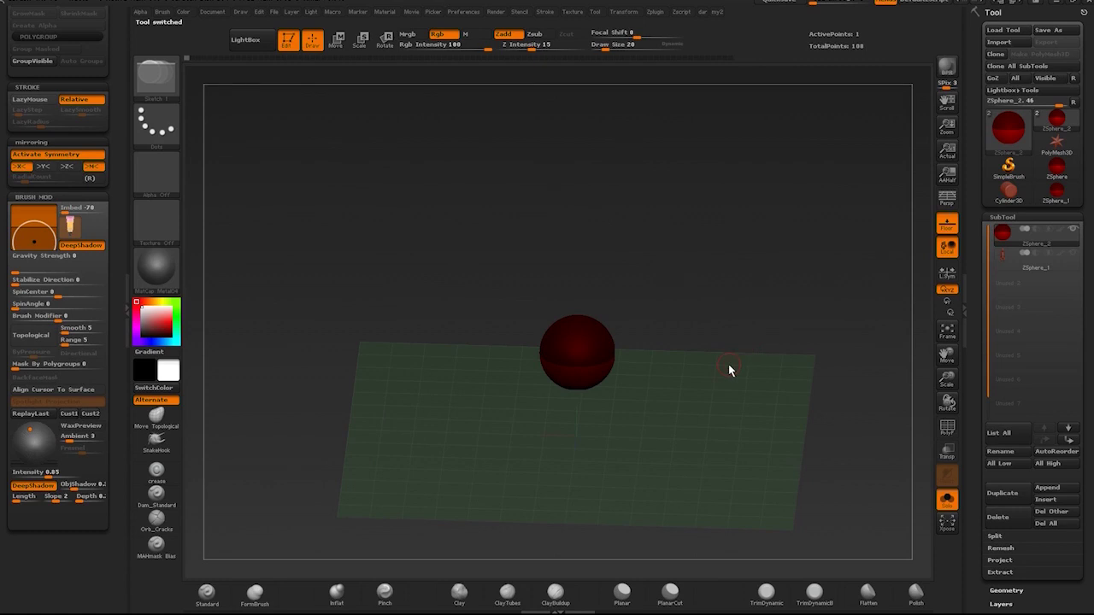
pyautogui.moveTo(720, 370)
pyautogui.keyDown('ctrl'); pyautogui.mouseDown(button='right')
pyautogui.moveTo(718, 389)
pyautogui.moveTo(728, 300)
pyautogui.moveTo(719, 355)
pyautogui.moveTo(730, 336)
pyautogui.mouseUp(button='right'); pyautogui.keyUp('ctrl')
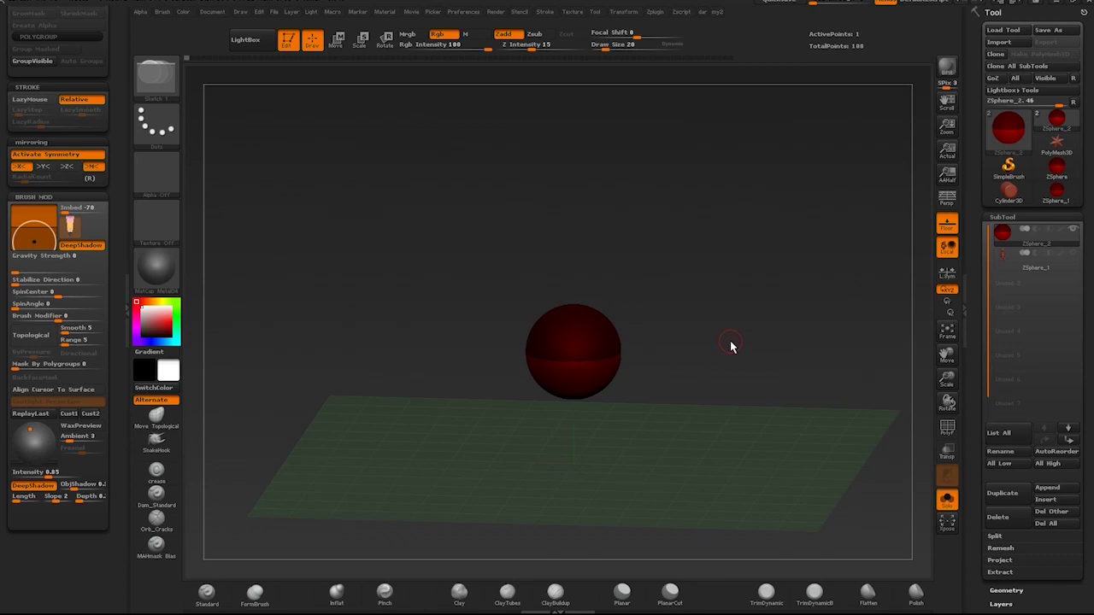
pyautogui.moveTo(732, 351)
pyautogui.mouseDown(button='right')
pyautogui.moveTo(733, 341)
pyautogui.moveTo(733, 360)
pyautogui.mouseUp(button='right')
pyautogui.moveTo(732, 364); pyautogui.dragTo(740, 386)
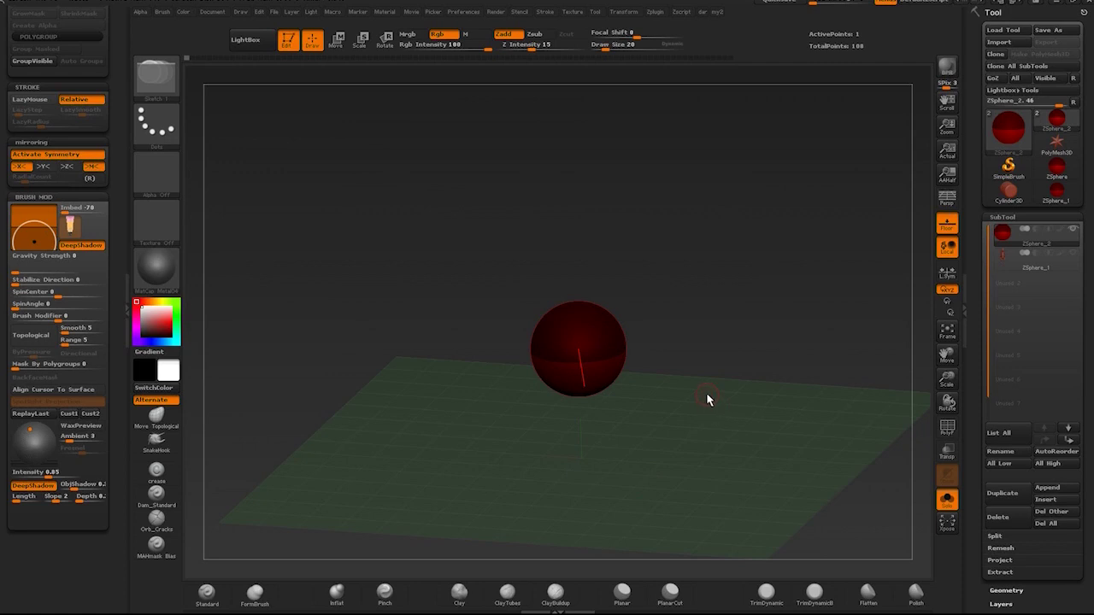
pyautogui.keyDown('ctrl'); pyautogui.moveTo(707, 394); pyautogui.dragTo(735, 387, button='right'); pyautogui.keyUp('ctrl')
pyautogui.keyDown('ctrl'); pyautogui.moveTo(767, 441); pyautogui.dragTo(734, 390, button='right'); pyautogui.keyUp('ctrl')
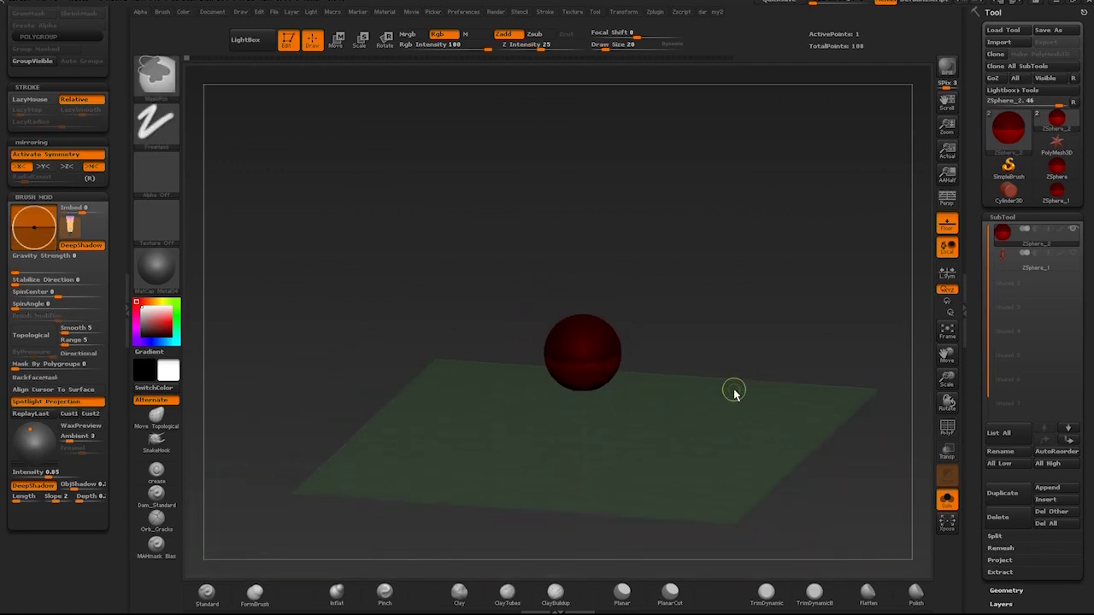
pyautogui.moveTo(734, 391)
pyautogui.mouseDown()
pyautogui.moveTo(762, 349)
pyautogui.moveTo(743, 347)
pyautogui.moveTo(718, 384)
pyautogui.moveTo(698, 362)
pyautogui.moveTo(742, 344)
pyautogui.moveTo(746, 356)
pyautogui.moveTo(713, 430)
pyautogui.moveTo(727, 320)
pyautogui.moveTo(706, 361)
pyautogui.moveTo(642, 340)
pyautogui.moveTo(596, 360)
pyautogui.moveTo(591, 340)
pyautogui.mouseUp()
pyautogui.press('w')
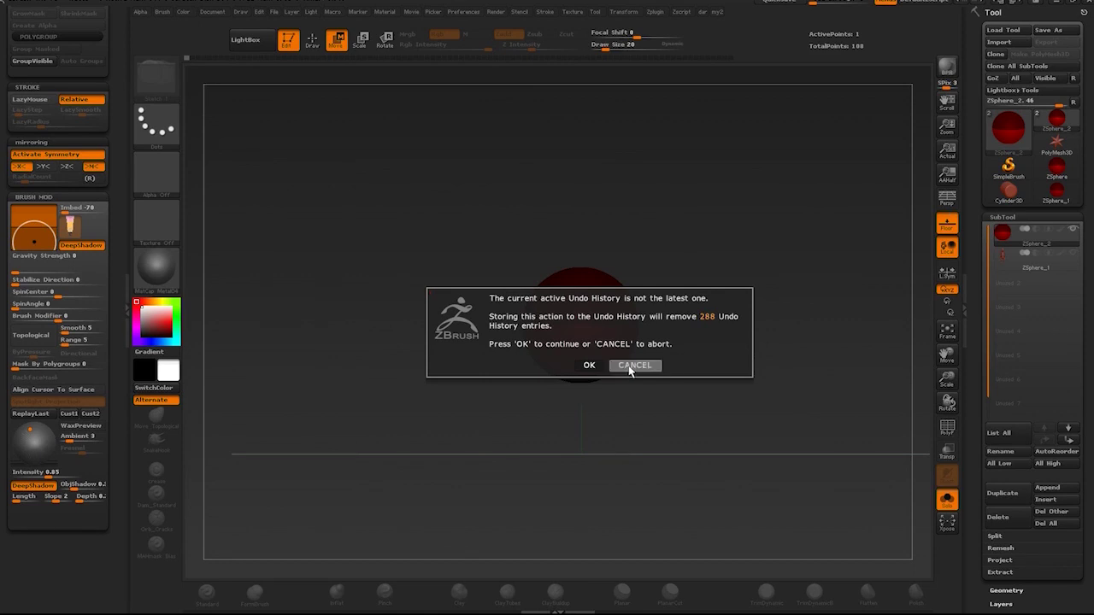
pyautogui.click(633, 365)
# Add a mirrored pair of child ZSpheres to the upper side of the root ZSphere, accepting removal of the newer undo history
pyautogui.moveTo(728, 379); pyautogui.dragTo(722, 393)
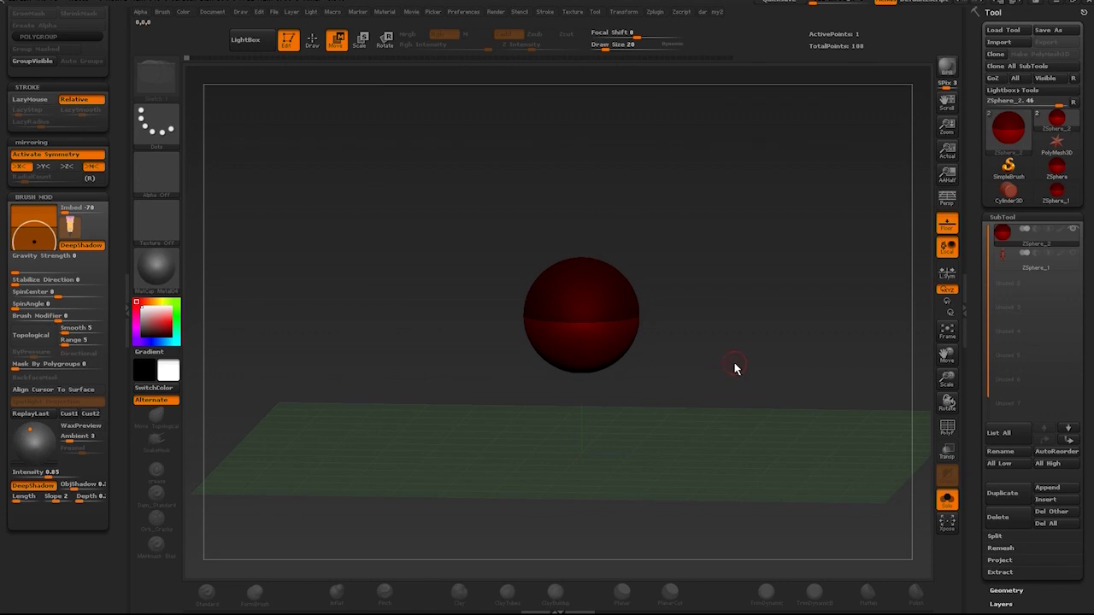
pyautogui.moveTo(735, 368); pyautogui.dragTo(724, 373)
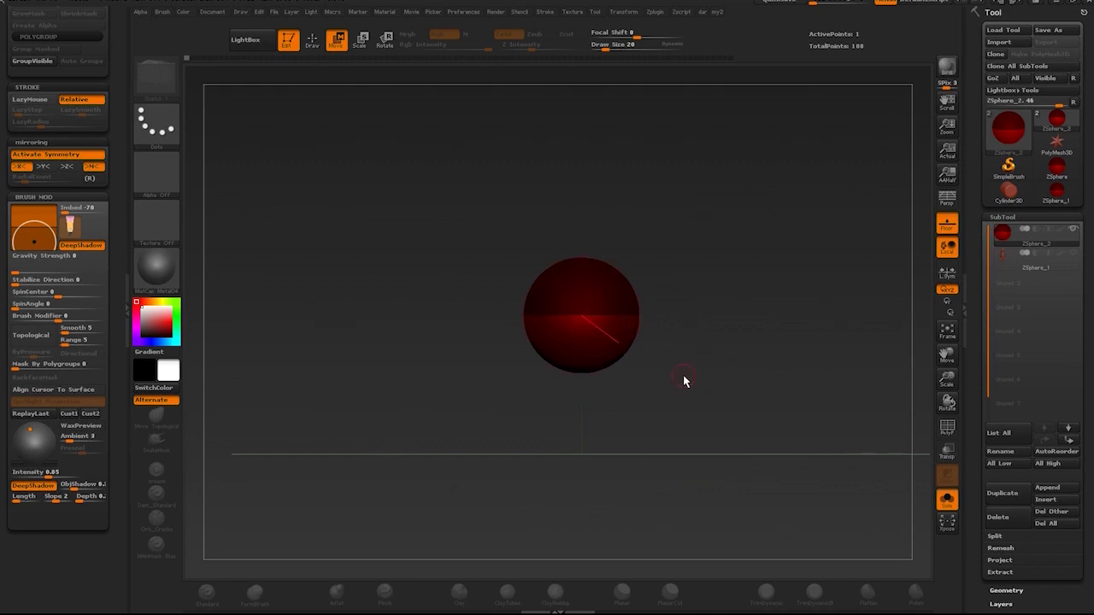
pyautogui.moveTo(684, 379); pyautogui.dragTo(754, 386)
pyautogui.press('q')
pyautogui.moveTo(582, 261); pyautogui.dragTo(587, 275)
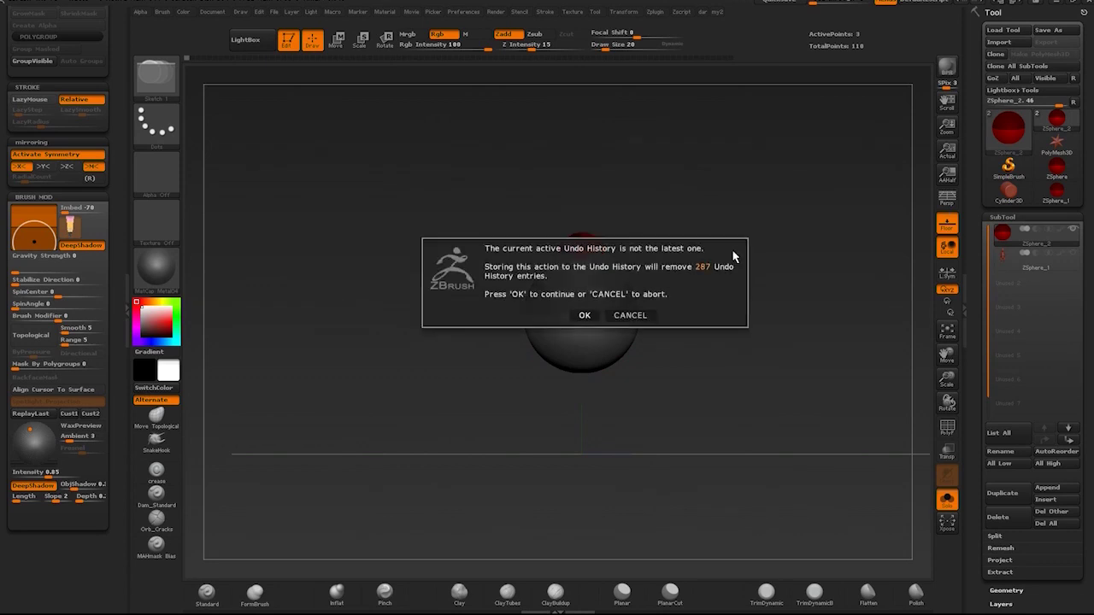
pyautogui.click(585, 315)
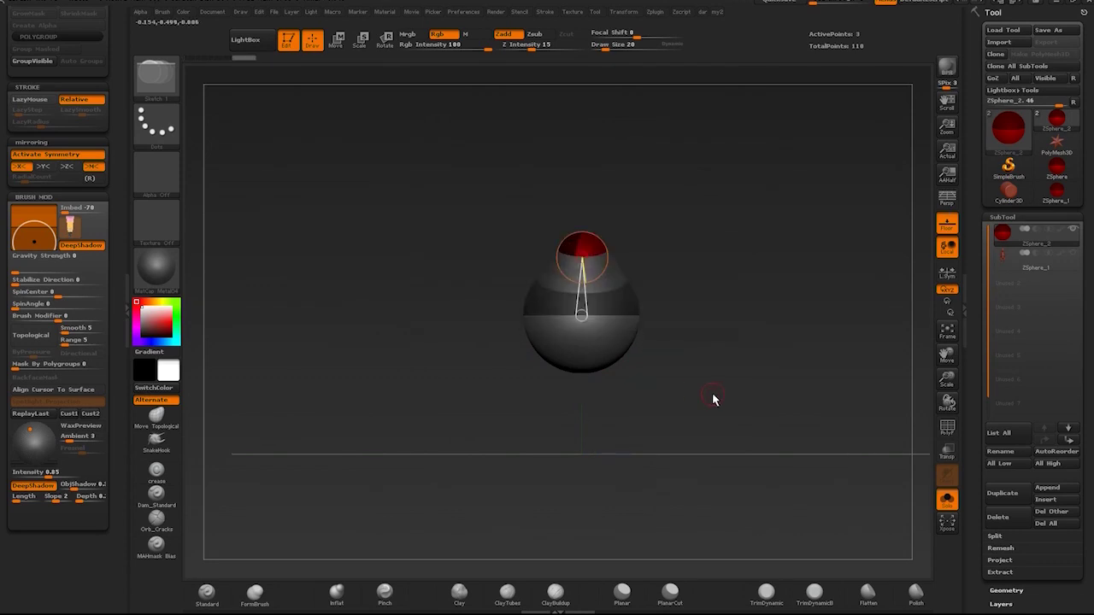
# Delete the mirrored pair of child ZSpheres from the root ZSphere
pyautogui.moveTo(712, 392); pyautogui.dragTo(777, 406)
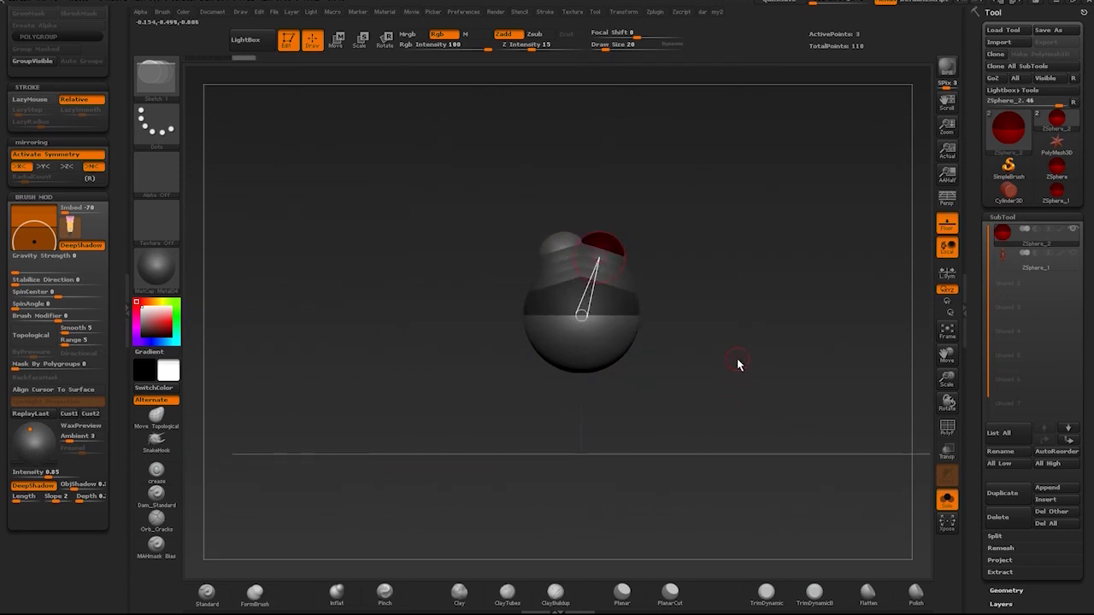
pyautogui.moveTo(738, 361)
pyautogui.keyDown('ctrl'); pyautogui.mouseDown(button='right')
pyautogui.moveTo(751, 383)
pyautogui.moveTo(748, 375)
pyautogui.mouseUp(button='right'); pyautogui.keyUp('ctrl')
pyautogui.moveTo(748, 373); pyautogui.dragTo(750, 396)
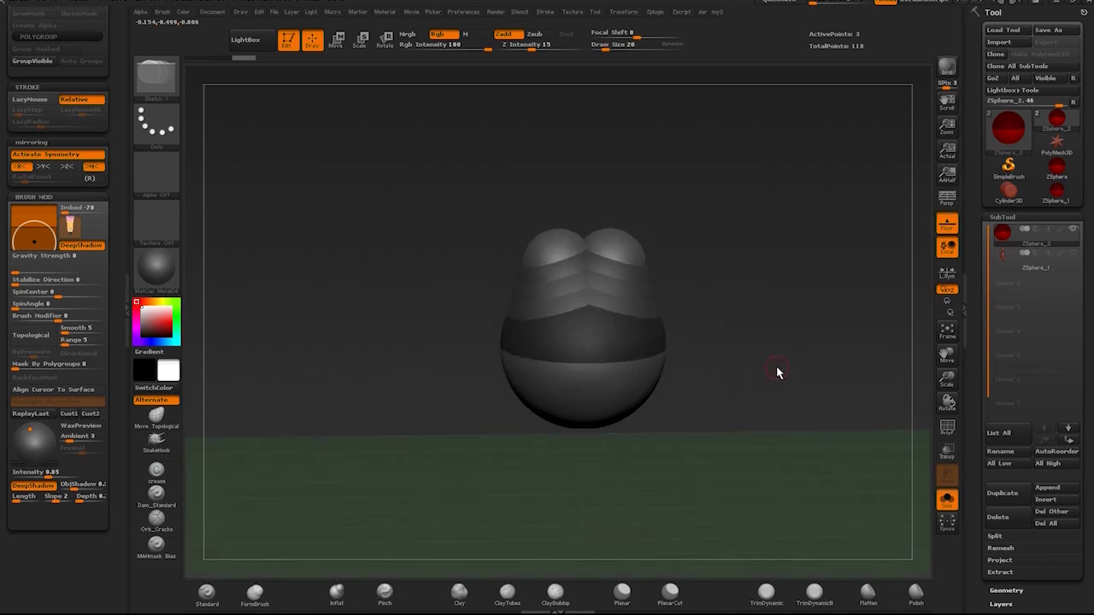
pyautogui.keyDown('alt'); pyautogui.click(628, 260); pyautogui.keyUp('alt')
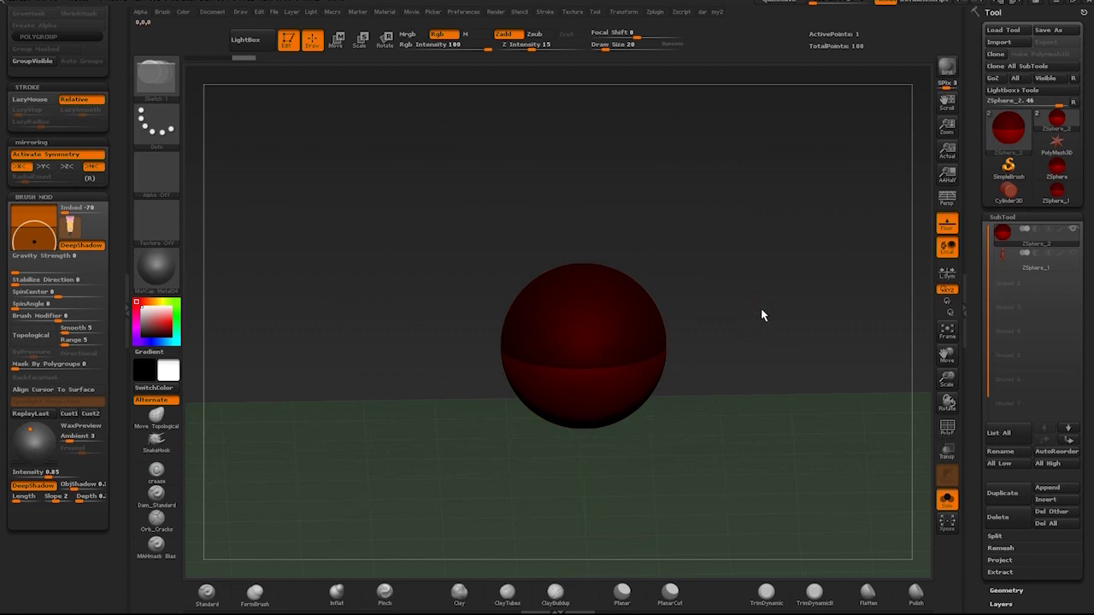
pyautogui.moveTo(764, 315); pyautogui.dragTo(767, 289)
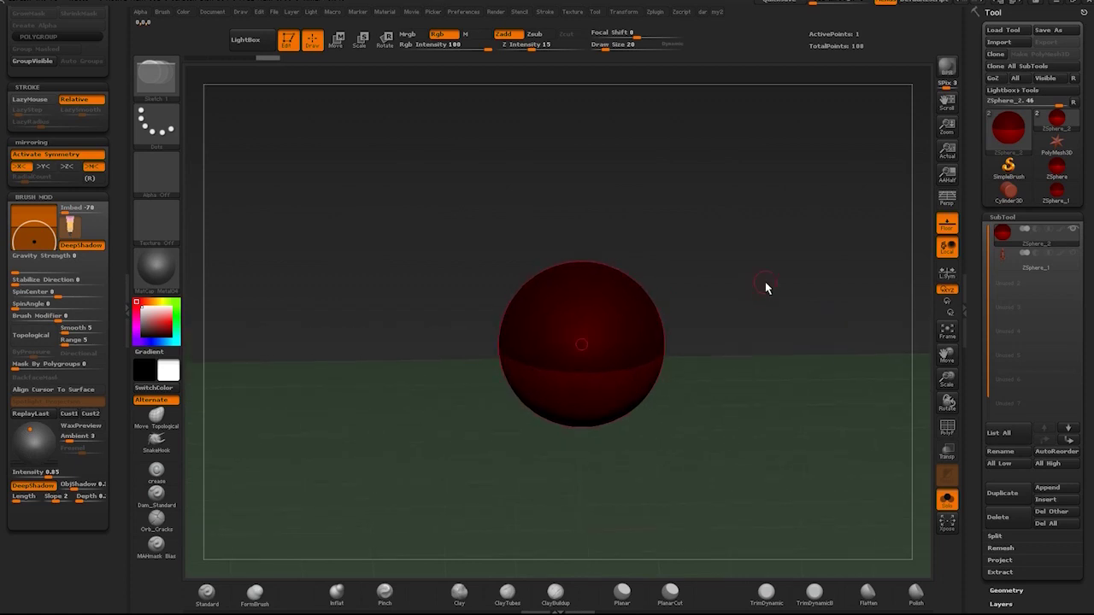
pyautogui.click(337, 40)
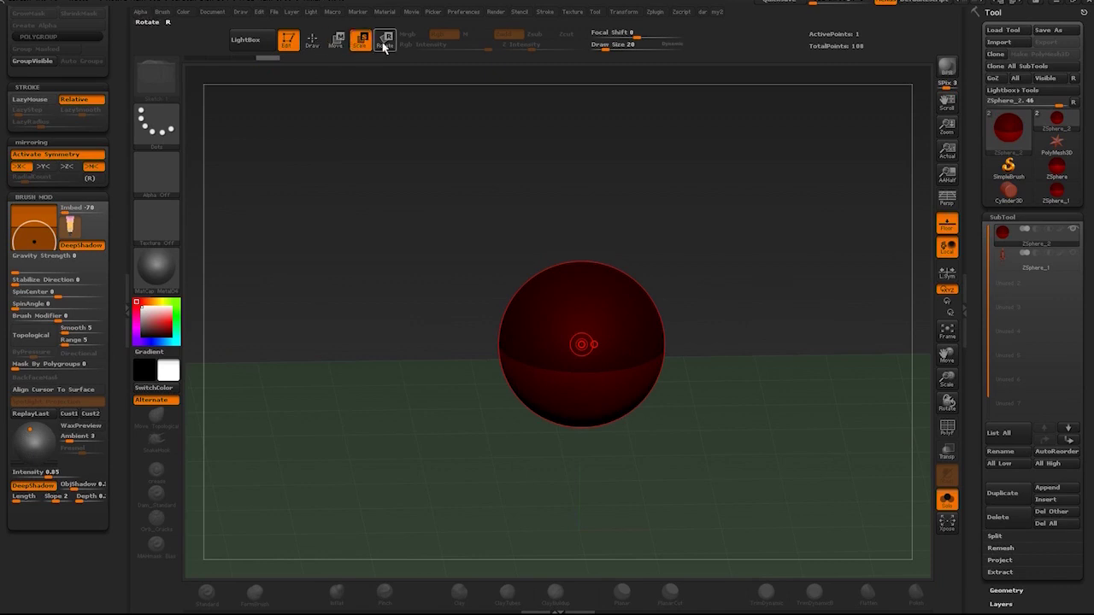
pyautogui.click(312, 40)
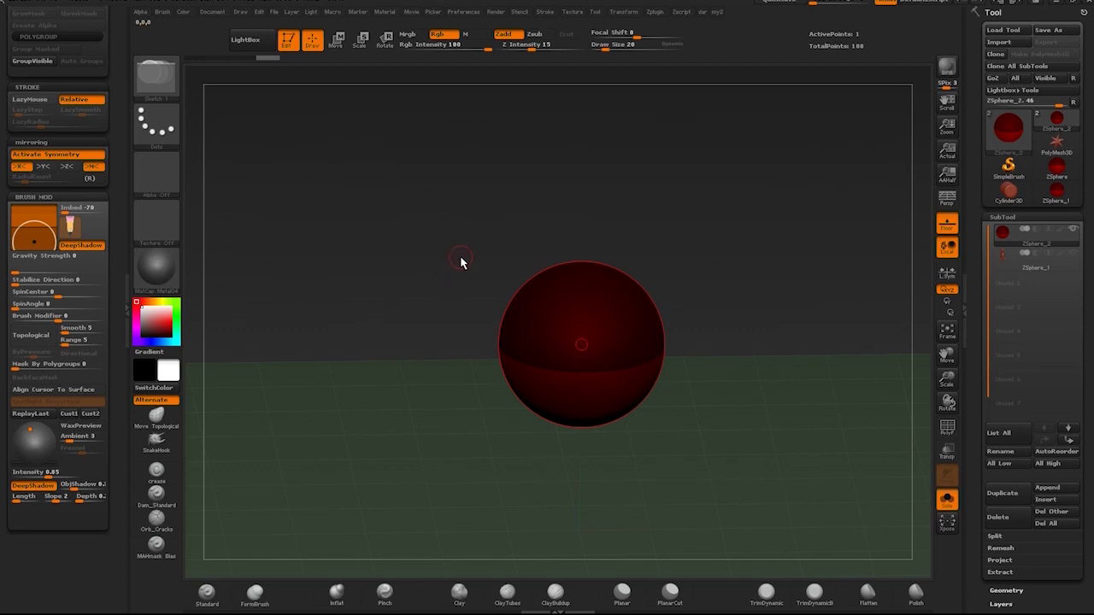
pyautogui.moveTo(746, 271); pyautogui.dragTo(740, 269)
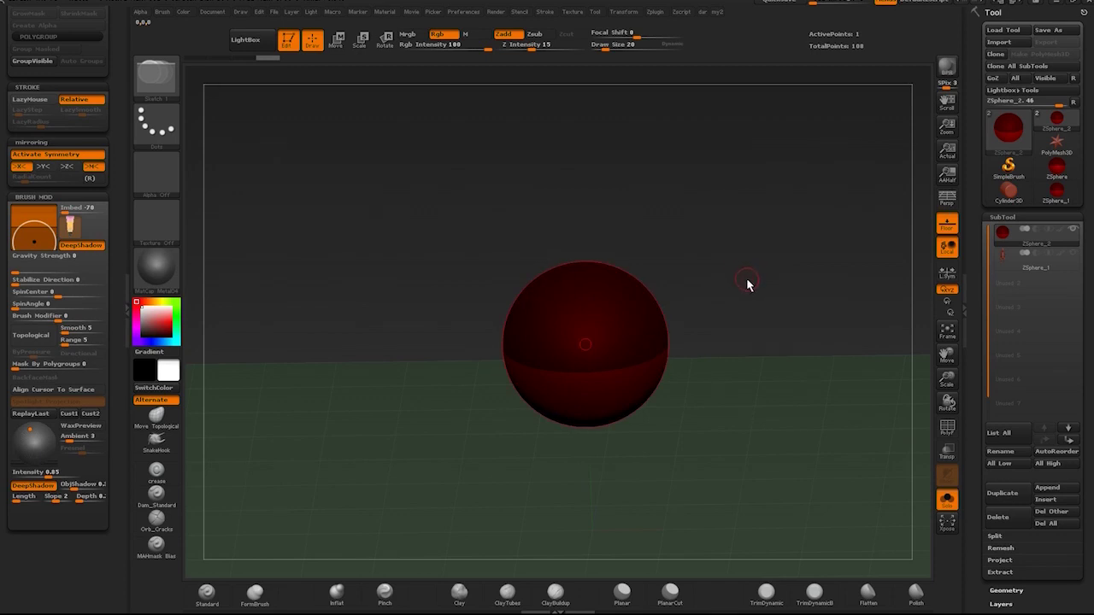
pyautogui.moveTo(748, 288); pyautogui.dragTo(747, 296)
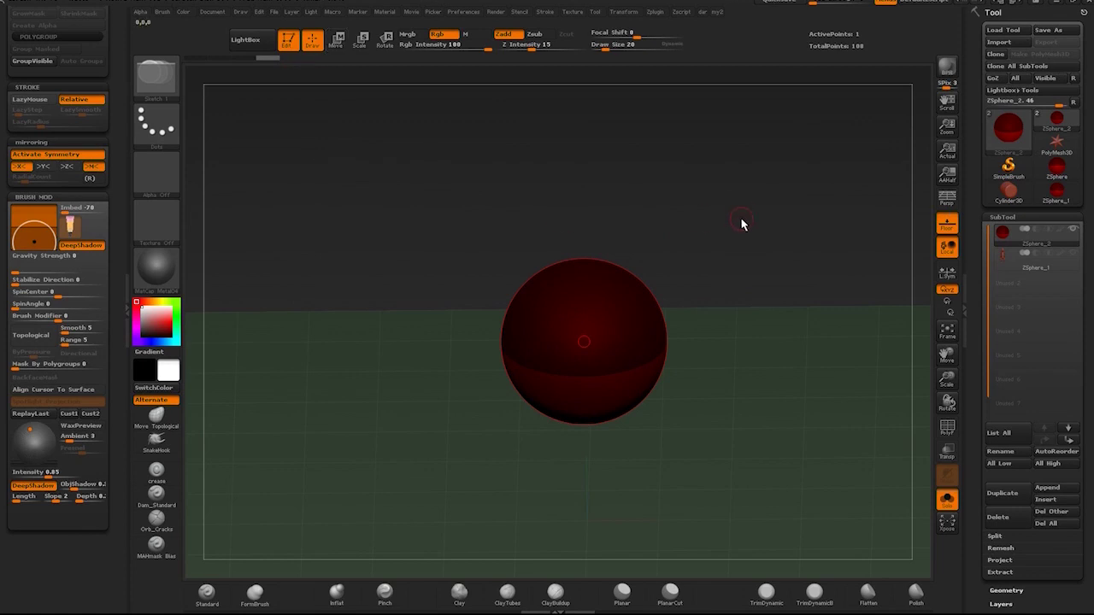
pyautogui.moveTo(742, 224)
pyautogui.mouseDown()
pyautogui.moveTo(745, 237)
pyautogui.moveTo(715, 247)
pyautogui.moveTo(736, 294)
pyautogui.mouseUp()
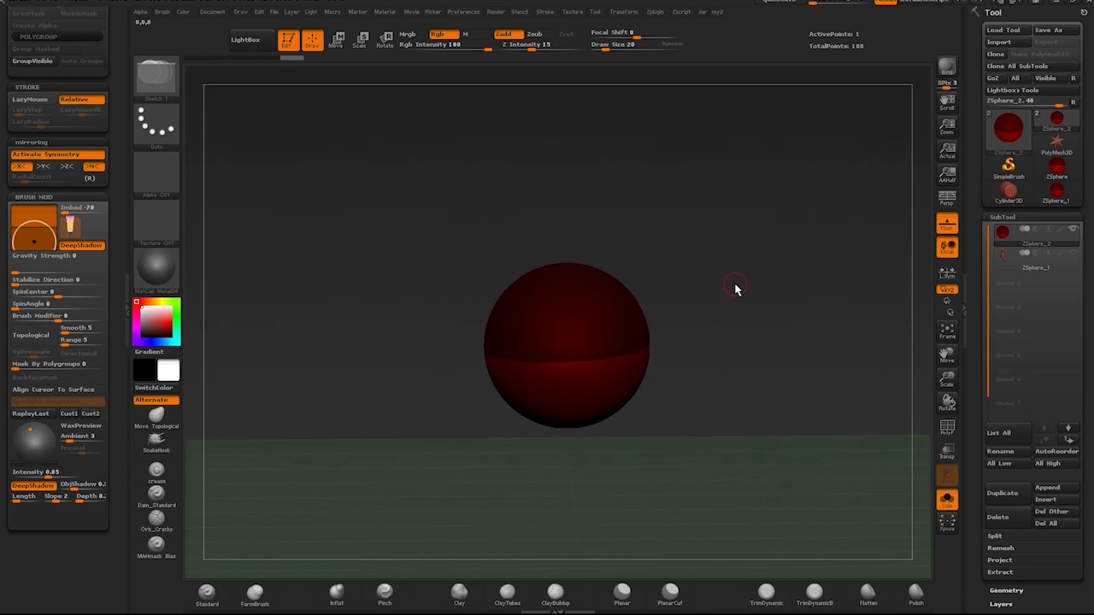
# Toggle X symmetry off and back on for the root ZSphere
pyautogui.press('x')
pyautogui.press('x')
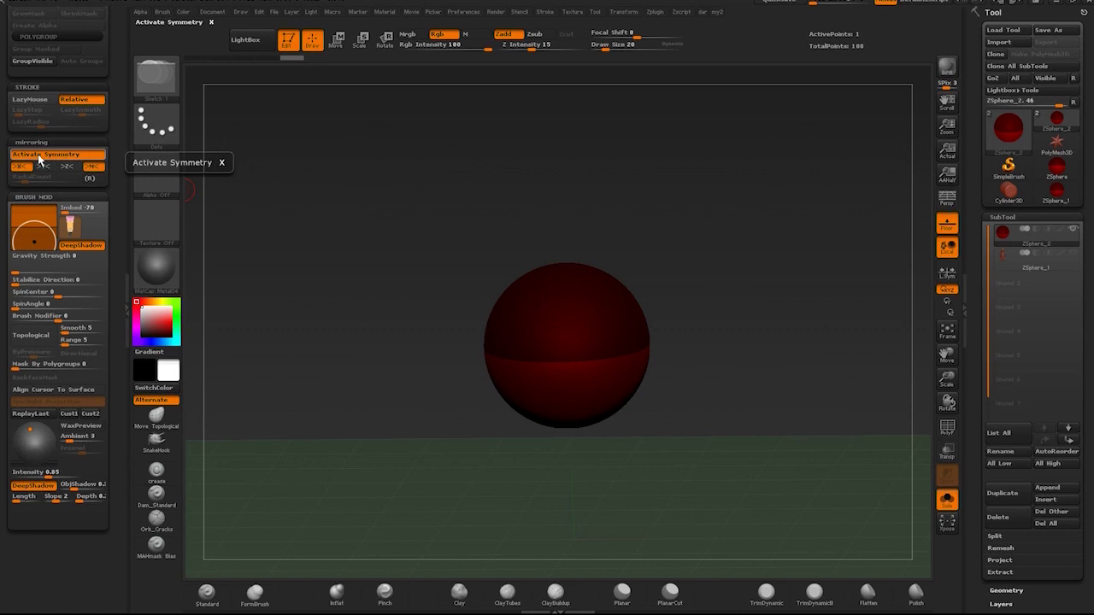
pyautogui.click(38, 156)
pyautogui.click(39, 157)
# Add one child ZSphere on the symmetry line of the root ZSphere's upper side, about two-thirds of the root's size
pyautogui.moveTo(693, 234); pyautogui.dragTo(702, 244)
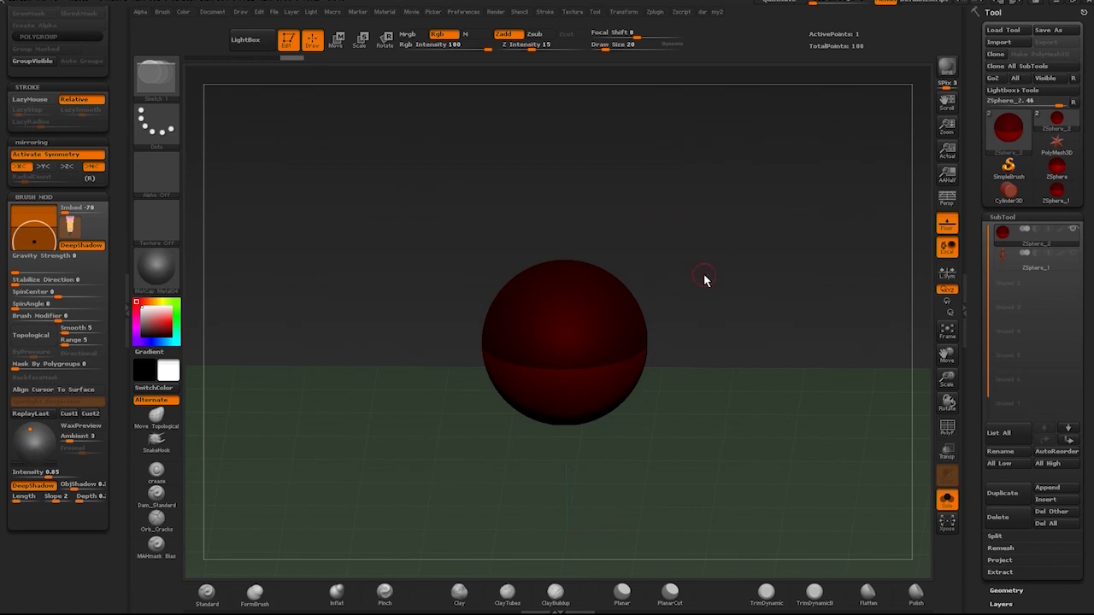
pyautogui.moveTo(710, 274)
pyautogui.mouseDown()
pyautogui.moveTo(709, 286)
pyautogui.moveTo(724, 268)
pyautogui.mouseUp()
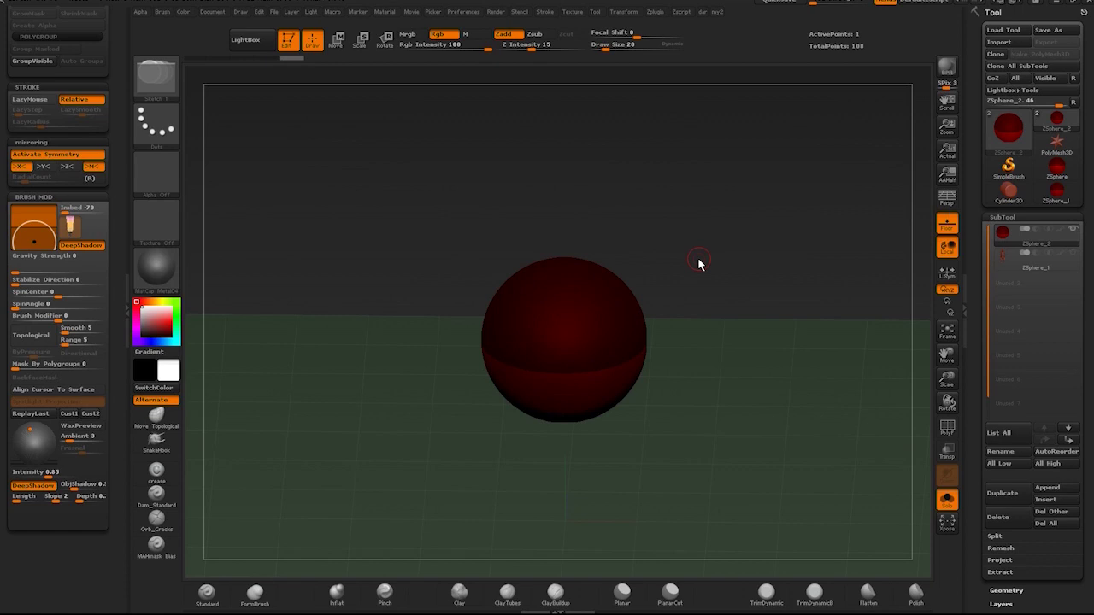
pyautogui.moveTo(566, 337)
pyautogui.mouseDown()
pyautogui.moveTo(582, 282)
pyautogui.moveTo(566, 278)
pyautogui.mouseUp()
pyautogui.moveTo(567, 319); pyautogui.dragTo(564, 329)
pyautogui.moveTo(773, 223); pyautogui.dragTo(773, 223)
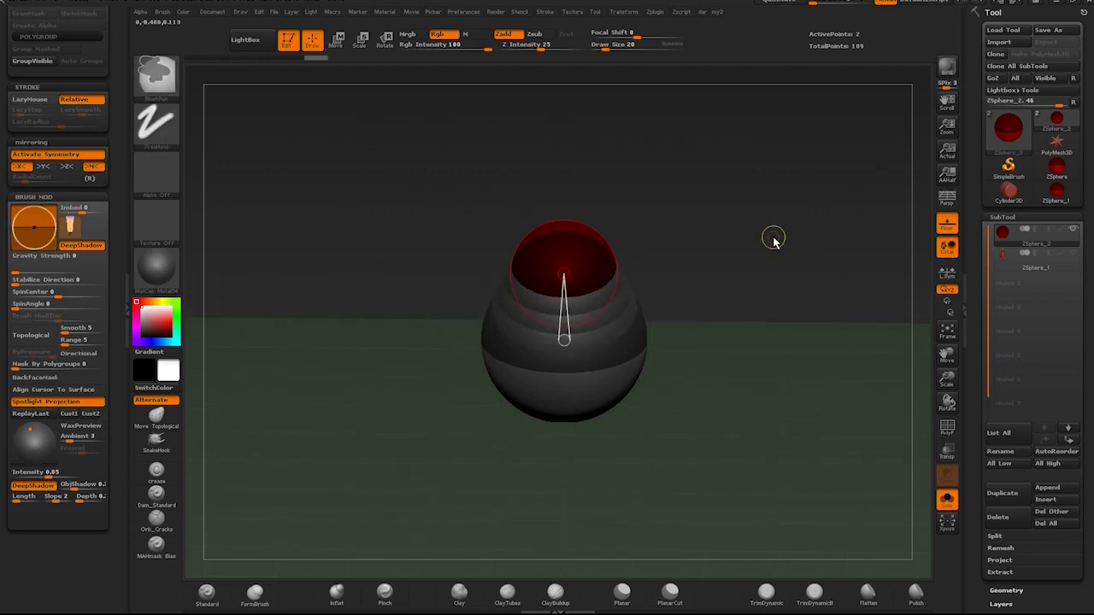
# Undo the last child ZSphere so that only the single root ZSphere is left
pyautogui.hotkey('shift', 'z')
pyautogui.hotkey('shift', 'z')
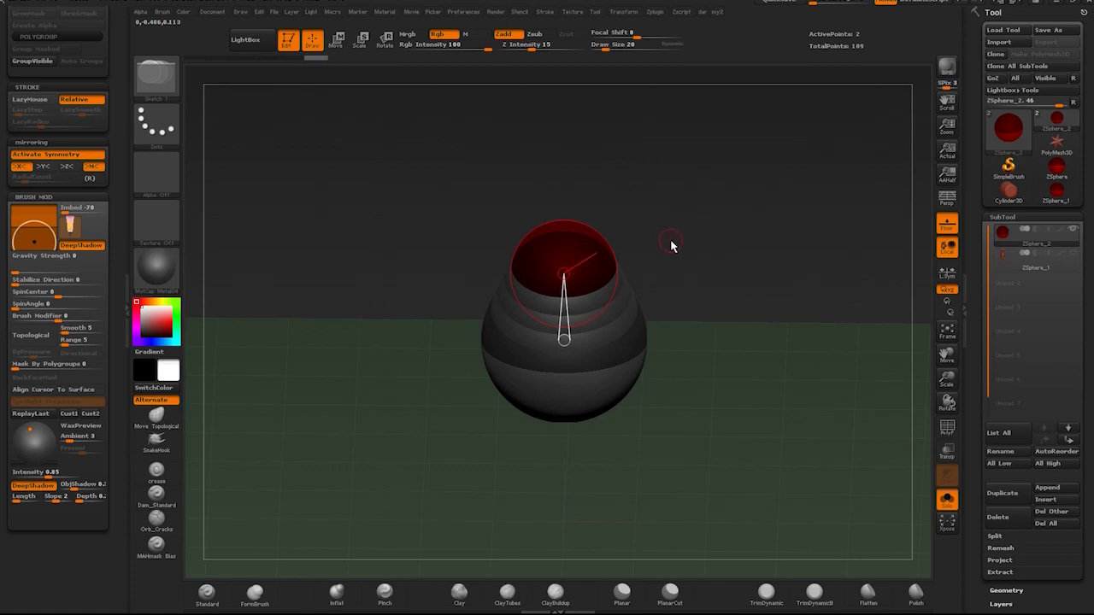
pyautogui.hotkey('ctrl', 'z')
pyautogui.moveTo(693, 228); pyautogui.dragTo(687, 244)
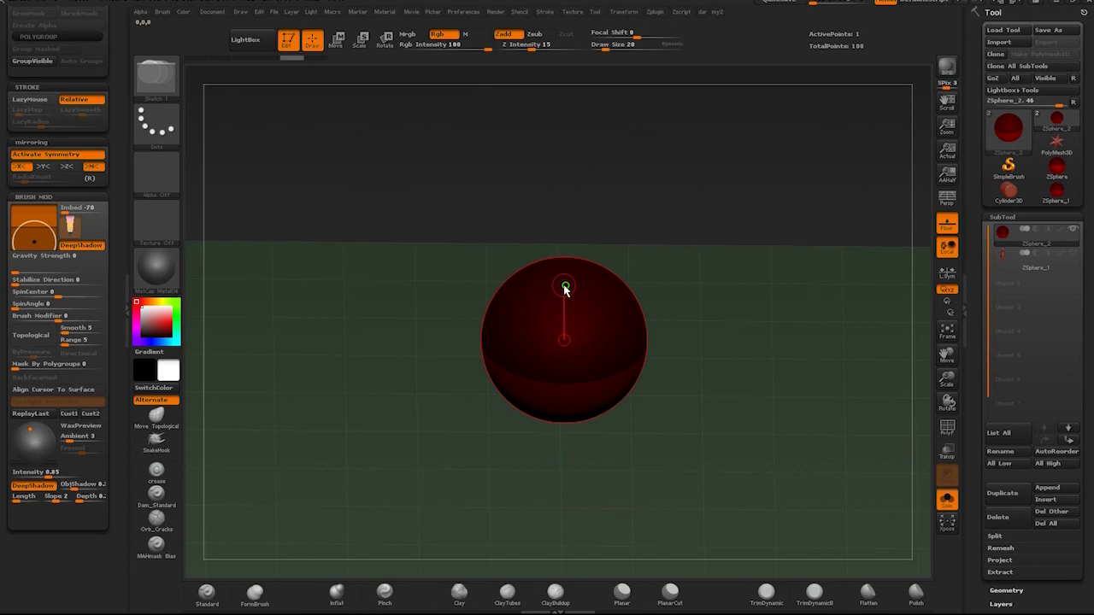
# Try a mirrored pair of small child ZSpheres on the root ZSphere's upper side
pyautogui.moveTo(566, 289); pyautogui.dragTo(663, 282)
pyautogui.moveTo(708, 198); pyautogui.dragTo(701, 219)
pyautogui.hotkey('ctrl', 'z')
pyautogui.moveTo(600, 296); pyautogui.dragTo(606, 330)
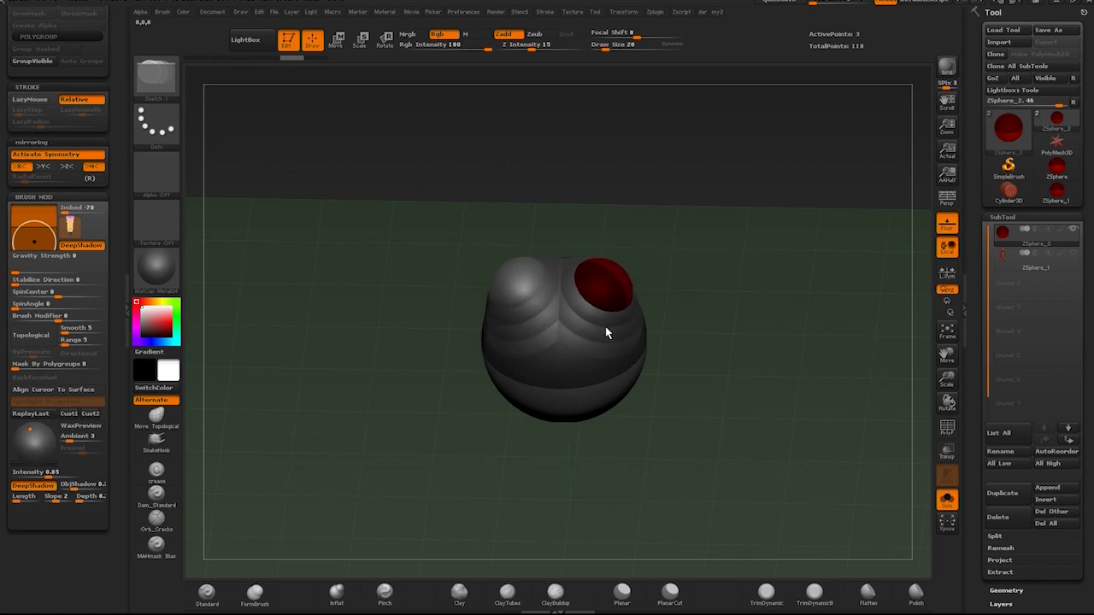
pyautogui.moveTo(715, 161); pyautogui.dragTo(715, 221)
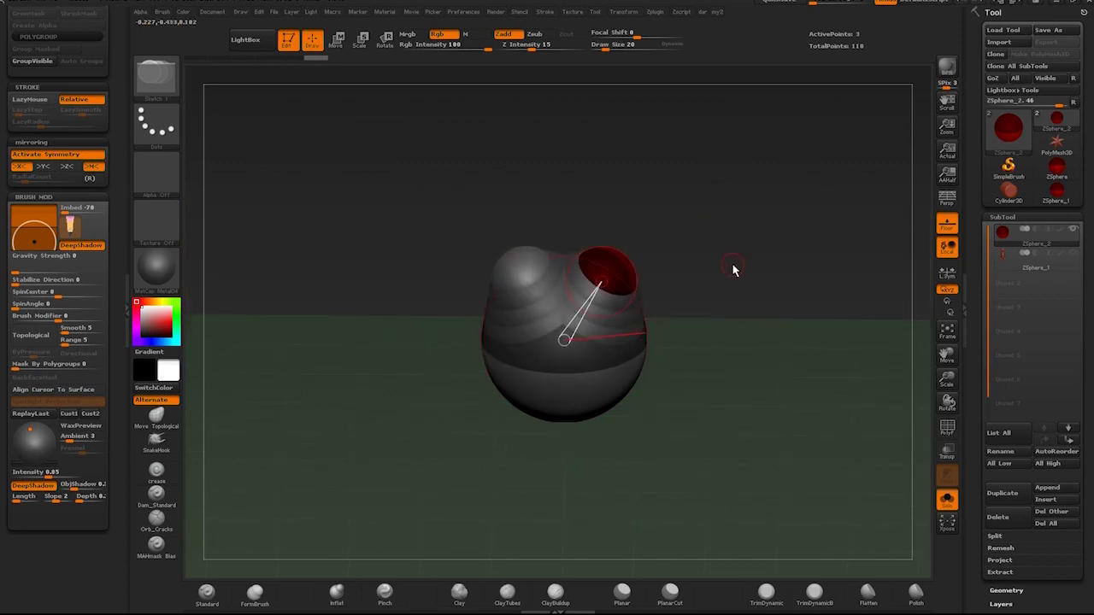
# Toggle the adaptive skin preview for the mirrored pair and undo the pair's addition
pyautogui.press('a')
pyautogui.moveTo(730, 259); pyautogui.dragTo(620, 319)
pyautogui.press('a')
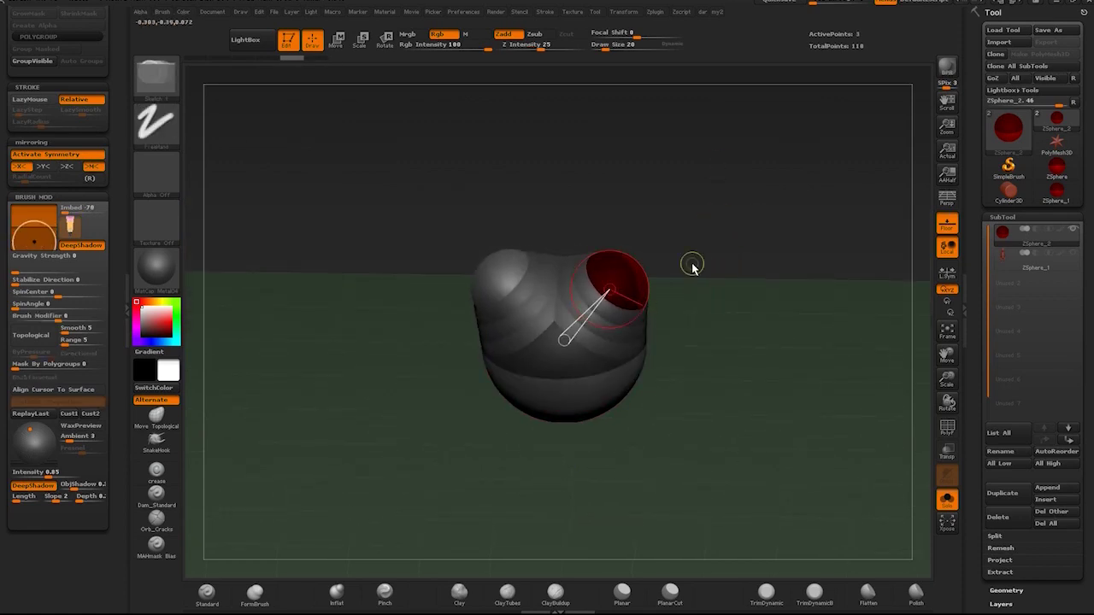
pyautogui.press('a')
pyautogui.hotkey('ctrl', 'z')
# Stack two progressively smaller ZSpheres on the root's upper side along the symmetry line, previewing the skin in between
pyautogui.moveTo(565, 282); pyautogui.dragTo(572, 331)
pyautogui.press('a')
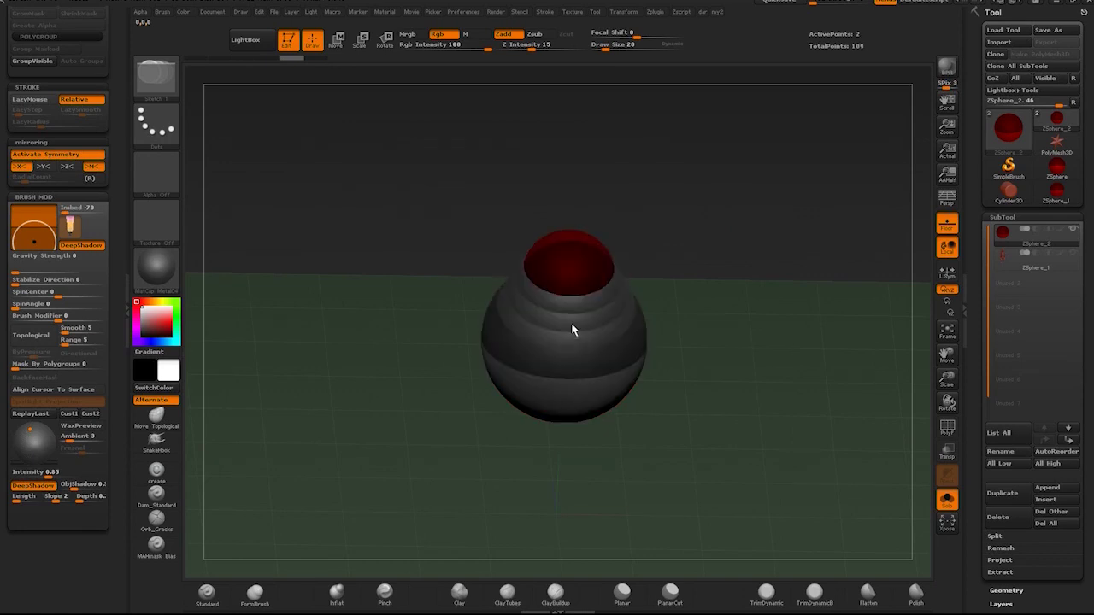
pyautogui.press('a')
pyautogui.moveTo(655, 234)
pyautogui.mouseDown()
pyautogui.moveTo(578, 275)
pyautogui.moveTo(559, 312)
pyautogui.mouseUp()
pyautogui.moveTo(701, 225)
pyautogui.mouseDown()
pyautogui.moveTo(703, 194)
pyautogui.moveTo(701, 232)
pyautogui.moveTo(682, 264)
pyautogui.moveTo(615, 252)
pyautogui.mouseUp()
# Move the uppermost ZSphere outward in side view to form a leaning neck, adjusting its position and link
pyautogui.press('w')
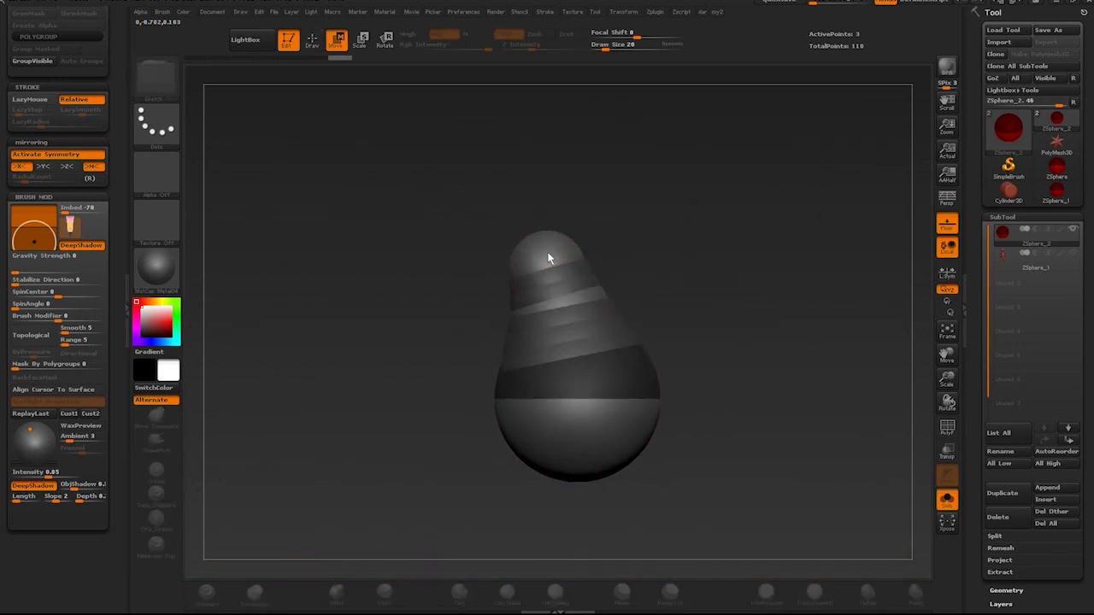
pyautogui.moveTo(548, 254); pyautogui.dragTo(527, 239)
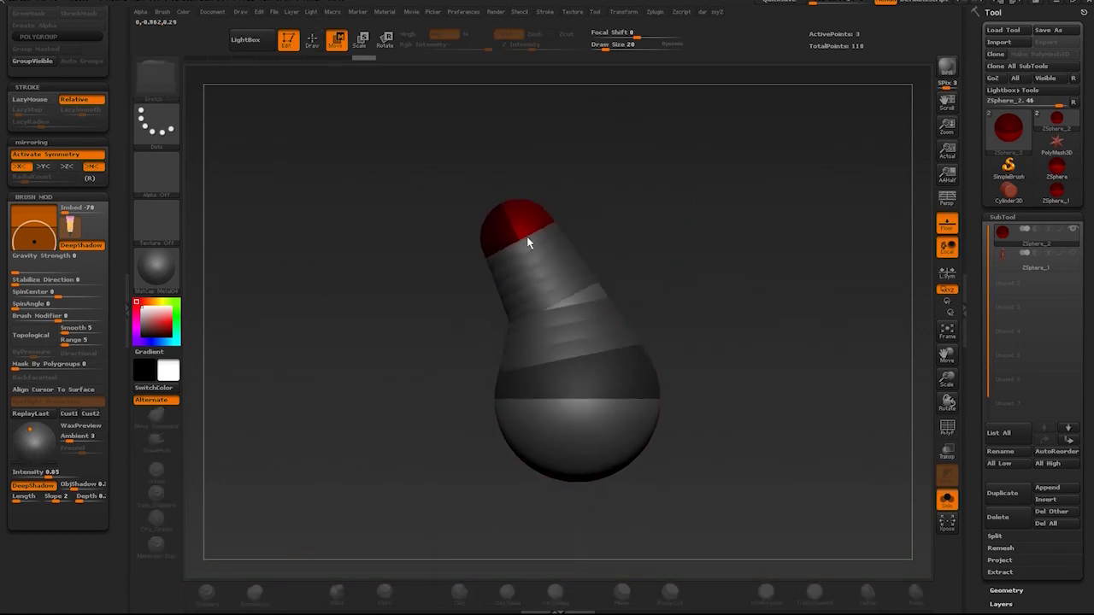
pyautogui.keyDown('alt'); pyautogui.moveTo(687, 239); pyautogui.dragTo(688, 252); pyautogui.keyUp('alt')
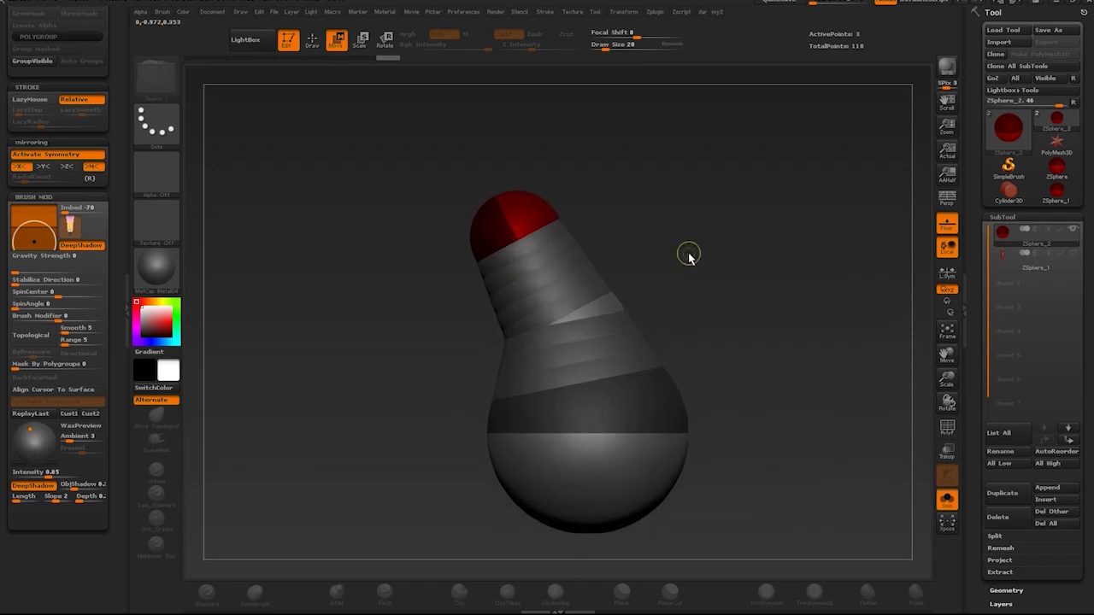
pyautogui.moveTo(524, 237)
pyautogui.mouseDown()
pyautogui.moveTo(508, 250)
pyautogui.moveTo(522, 239)
pyautogui.mouseUp()
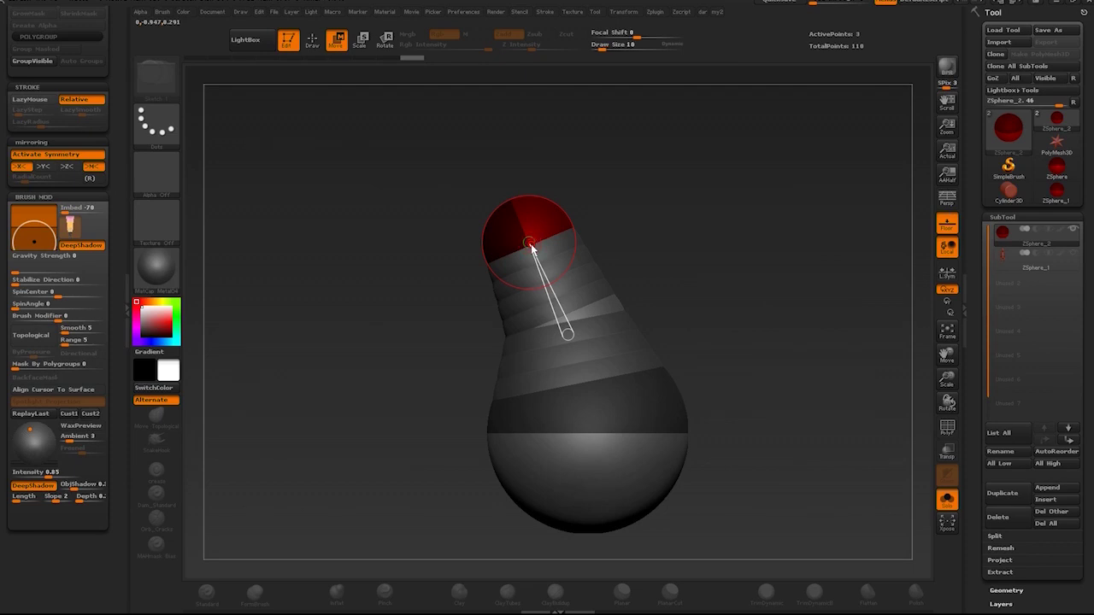
pyautogui.moveTo(531, 243)
pyautogui.mouseDown()
pyautogui.moveTo(510, 267)
pyautogui.moveTo(530, 226)
pyautogui.moveTo(527, 246)
pyautogui.mouseUp()
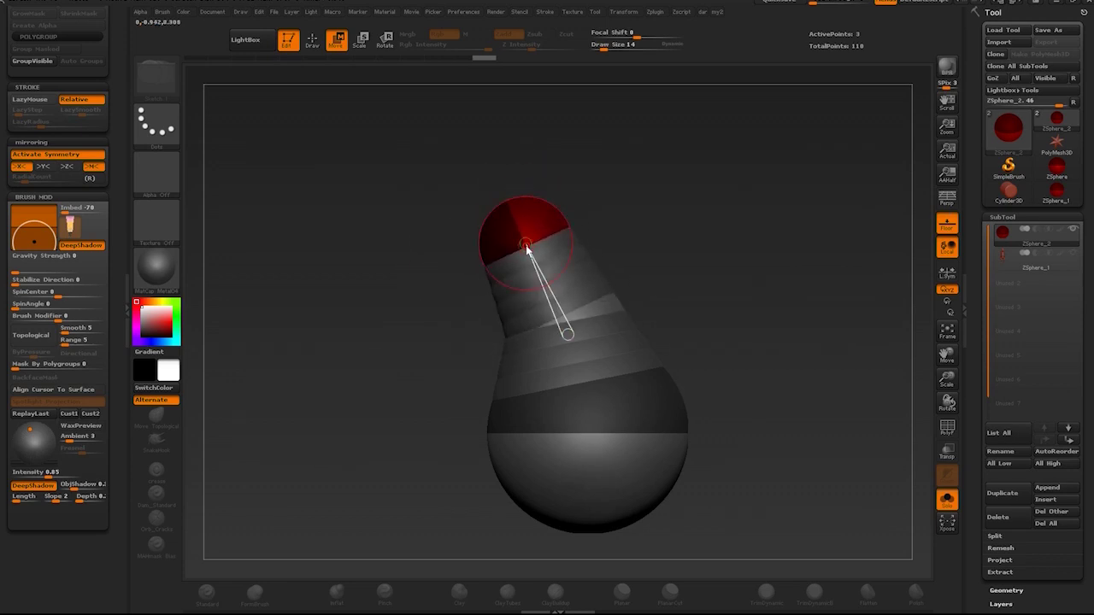
pyautogui.moveTo(550, 301)
pyautogui.mouseDown()
pyautogui.moveTo(559, 297)
pyautogui.moveTo(545, 298)
pyautogui.mouseUp()
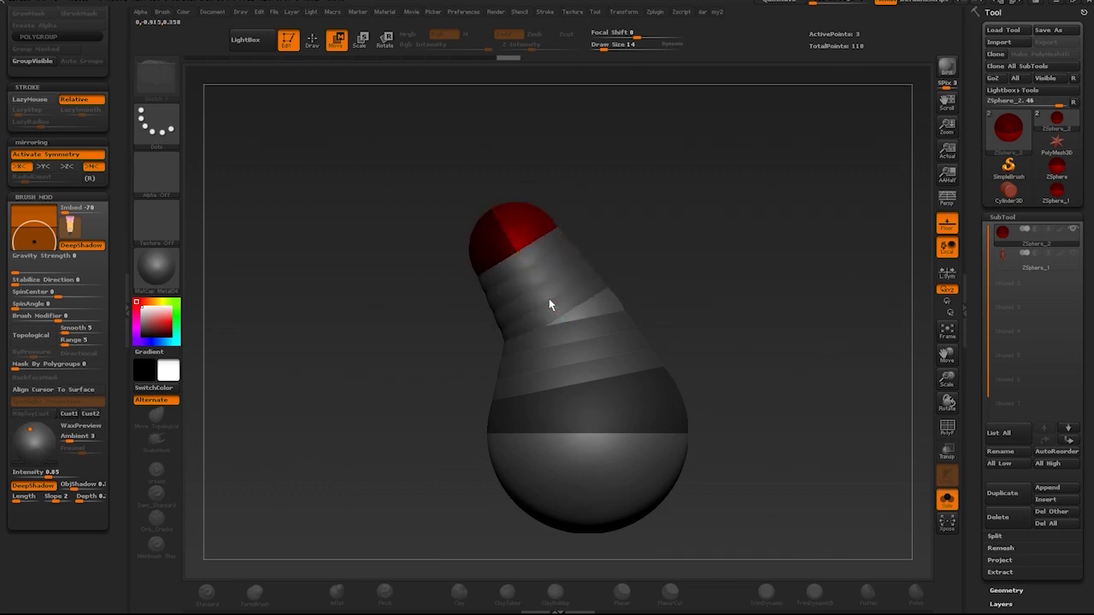
# Rotate the upper link slightly about its joint and make the middle ZSphere active
pyautogui.press('r')
pyautogui.moveTo(549, 305)
pyautogui.mouseDown()
pyautogui.moveTo(558, 298)
pyautogui.moveTo(549, 307)
pyautogui.mouseUp()
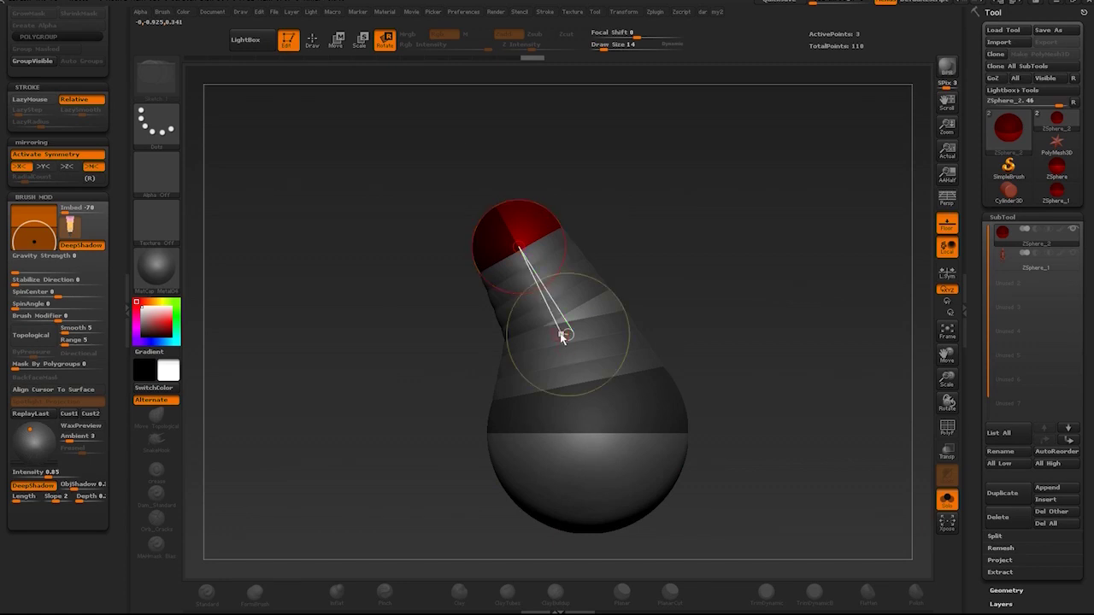
pyautogui.click(569, 336)
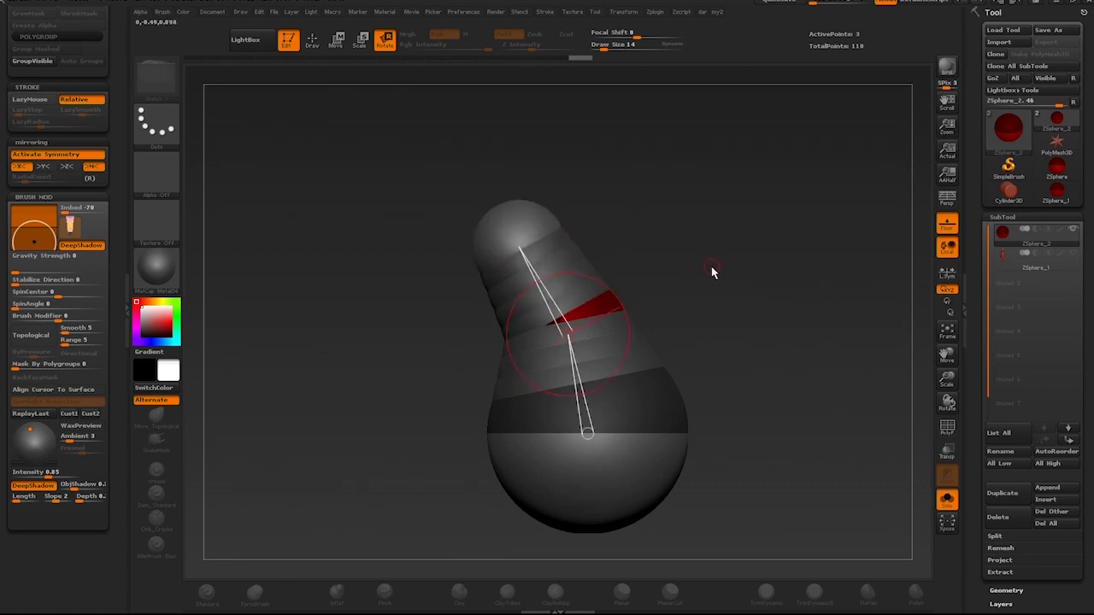
pyautogui.moveTo(785, 226); pyautogui.dragTo(737, 274)
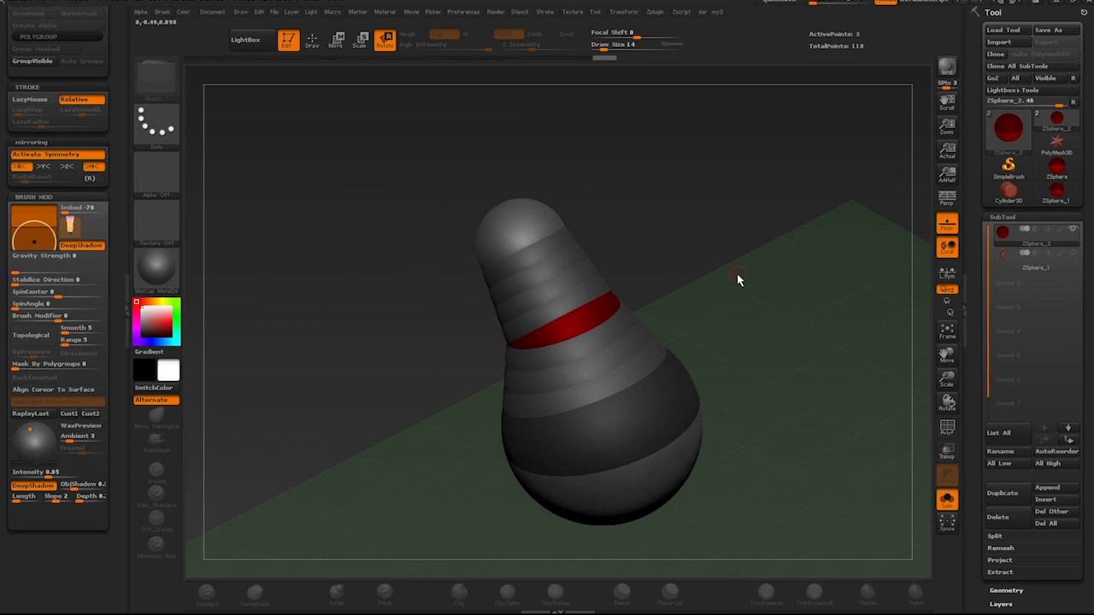
pyautogui.press('e')
pyautogui.moveTo(694, 177)
pyautogui.mouseDown()
pyautogui.moveTo(707, 214)
pyautogui.moveTo(680, 224)
pyautogui.mouseUp()
# Add a mirrored pair of small ZSpheres to the uppermost ZSphere and extend them outward as arms
pyautogui.press('q')
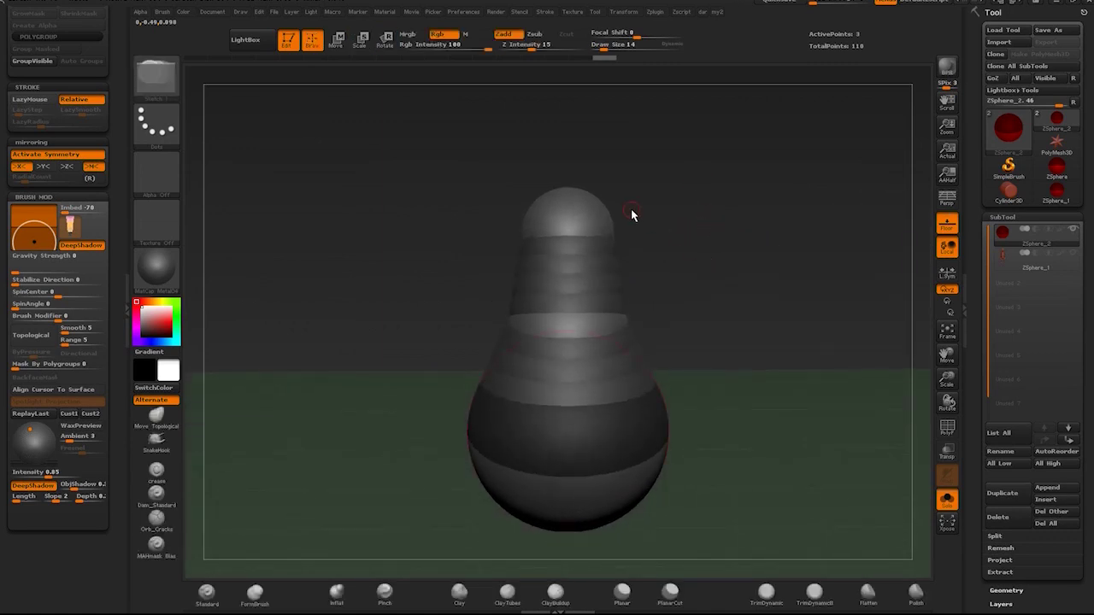
pyautogui.moveTo(611, 223)
pyautogui.mouseDown()
pyautogui.moveTo(623, 233)
pyautogui.moveTo(686, 203)
pyautogui.mouseUp()
pyautogui.press('w')
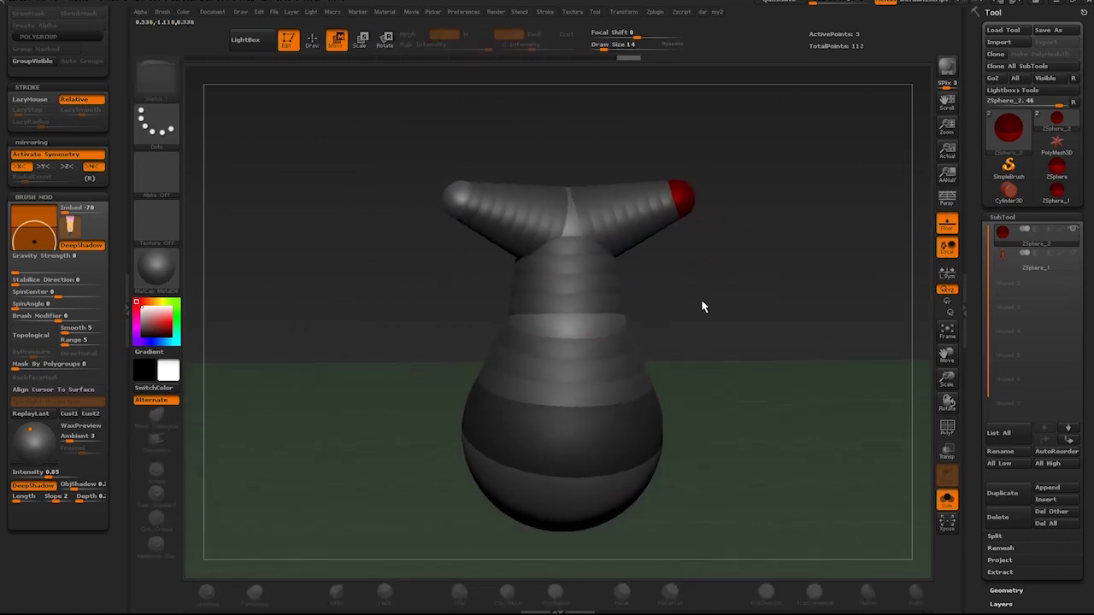
pyautogui.moveTo(646, 315); pyautogui.dragTo(660, 306)
# Rotate the upper part of the ZSphere chain about the middle and uppermost joints
pyautogui.press('r')
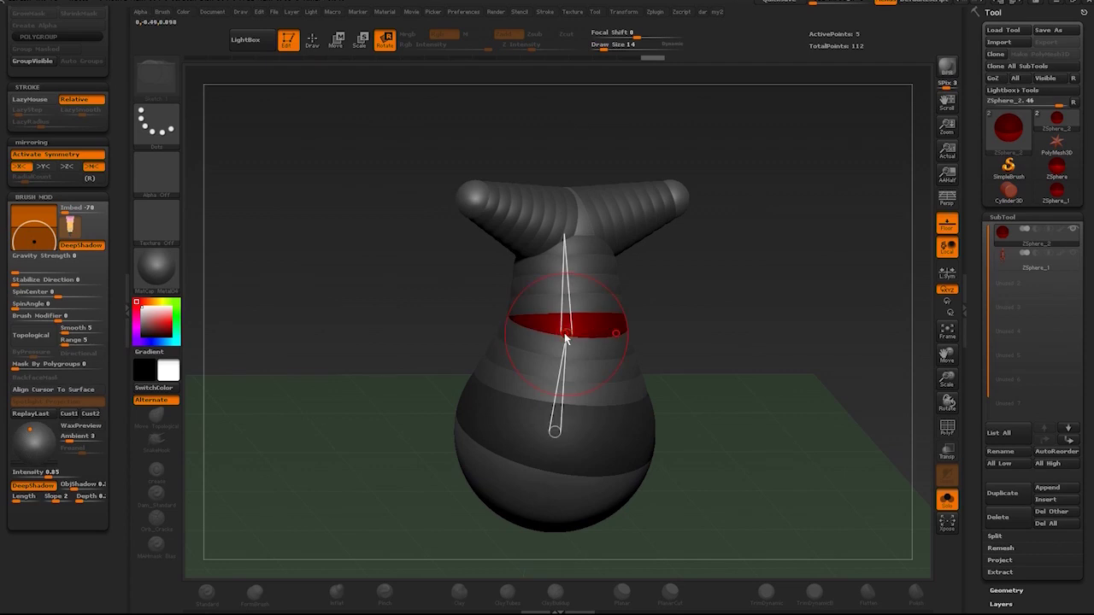
pyautogui.moveTo(566, 315); pyautogui.dragTo(520, 231)
pyautogui.keyDown('shift'); pyautogui.moveTo(431, 299); pyautogui.dragTo(488, 311); pyautogui.keyUp('shift')
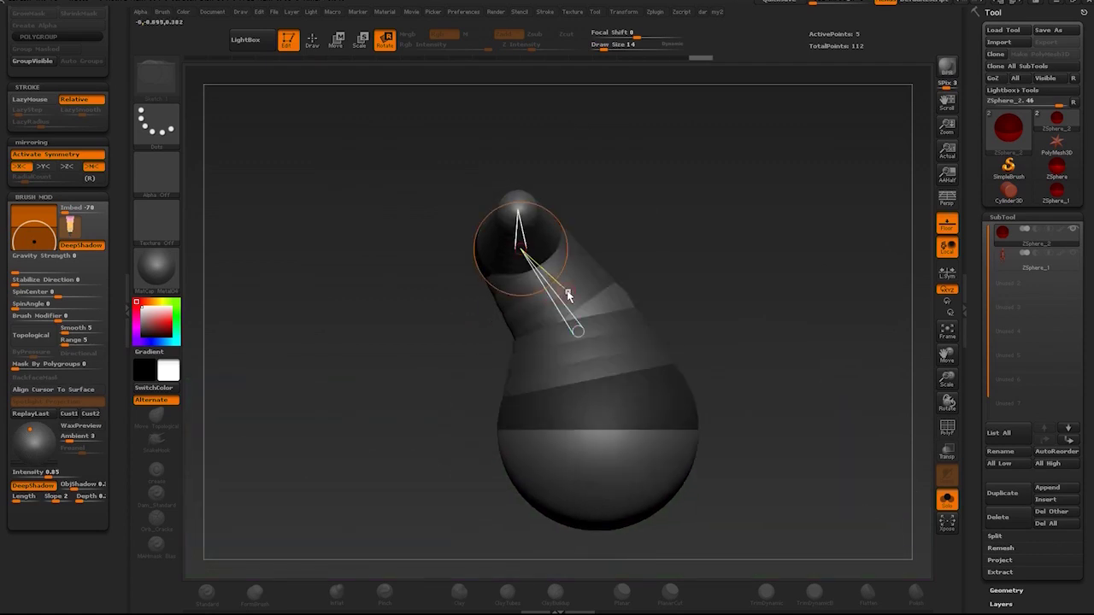
pyautogui.moveTo(571, 296)
pyautogui.mouseDown()
pyautogui.moveTo(587, 282)
pyautogui.moveTo(484, 298)
pyautogui.moveTo(499, 333)
pyautogui.moveTo(512, 329)
pyautogui.mouseUp()
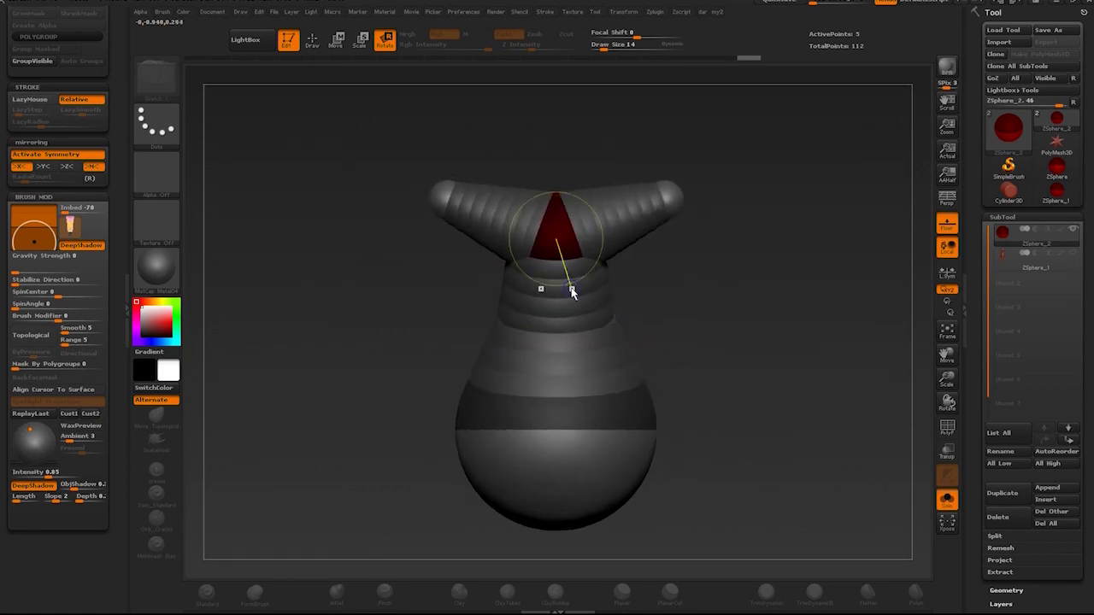
pyautogui.moveTo(646, 225)
pyautogui.mouseDown()
pyautogui.moveTo(599, 232)
pyautogui.moveTo(604, 212)
pyautogui.moveTo(716, 337)
pyautogui.moveTo(639, 171)
pyautogui.moveTo(776, 479)
pyautogui.moveTo(577, 169)
pyautogui.moveTo(723, 453)
pyautogui.moveTo(610, 322)
pyautogui.moveTo(667, 427)
pyautogui.mouseUp()
# Insert a mirrored joint ZSphere partway along each arm link
pyautogui.press('q')
pyautogui.click(597, 229)
pyautogui.press('w')
pyautogui.press('r')
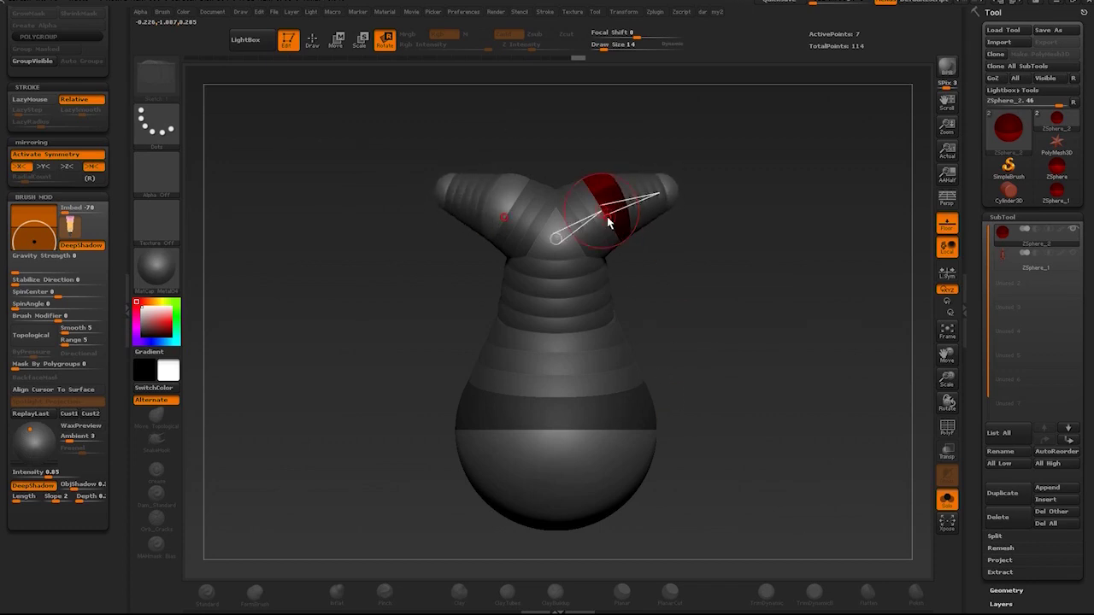
# Rotate the arm links about the newly inserted joint ZSpheres
pyautogui.moveTo(608, 218)
pyautogui.mouseDown()
pyautogui.moveTo(575, 182)
pyautogui.moveTo(588, 155)
pyautogui.mouseUp()
pyautogui.moveTo(606, 208)
pyautogui.mouseDown()
pyautogui.moveTo(638, 282)
pyautogui.moveTo(507, 83)
pyautogui.mouseUp()
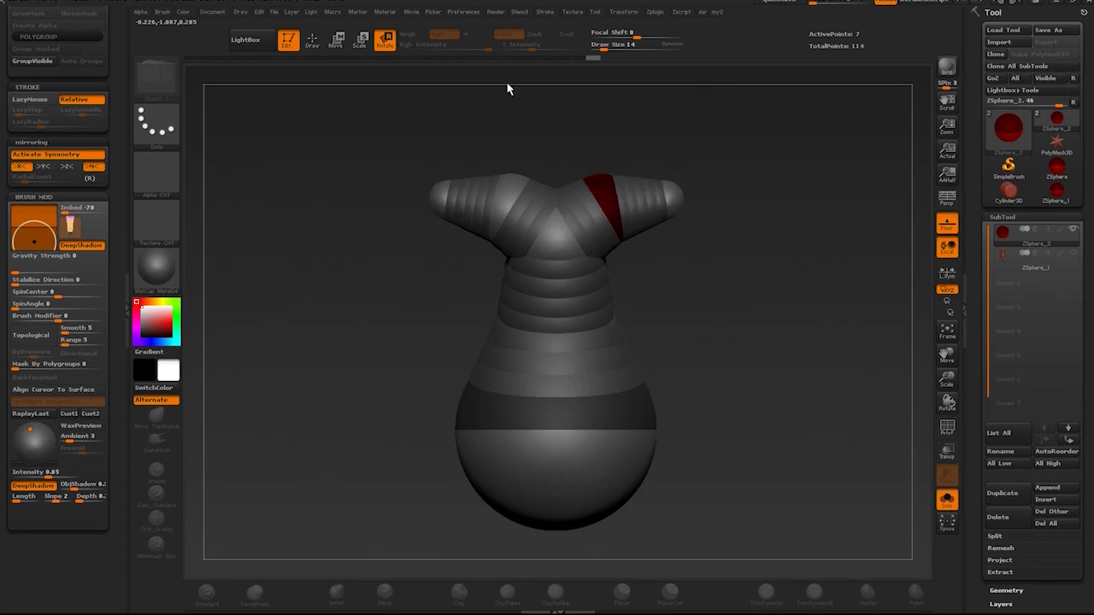
pyautogui.moveTo(556, 238); pyautogui.dragTo(634, 206)
pyautogui.moveTo(672, 327); pyautogui.dragTo(694, 338)
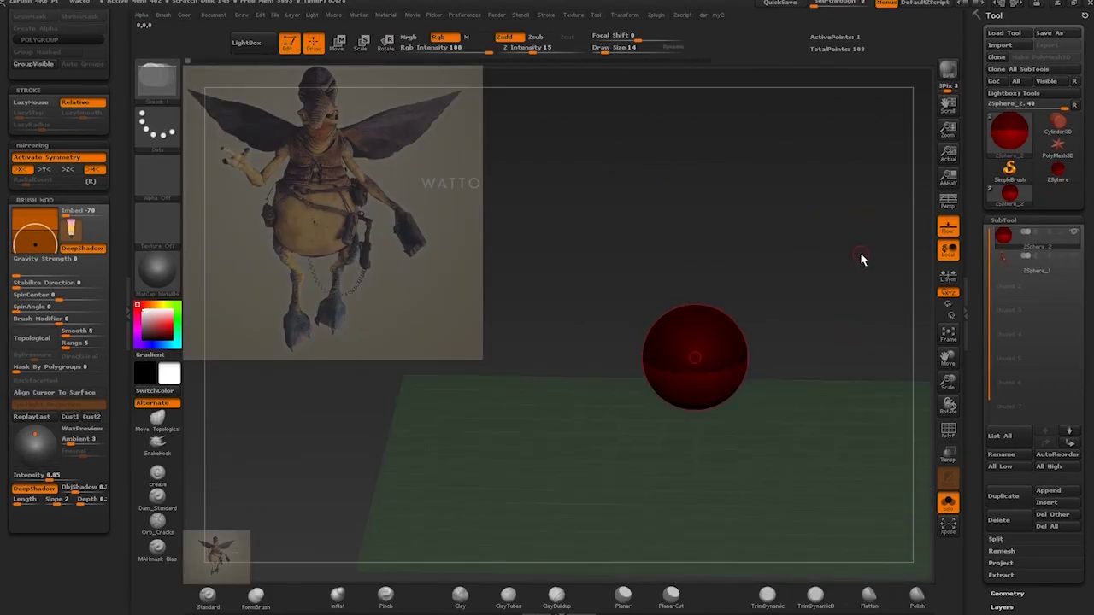
# Step the undo history forward from the single root to the stage with two stacked ZSpheres above it
pyautogui.moveTo(861, 255)
pyautogui.keyDown('alt'); pyautogui.mouseDown(button='right')
pyautogui.moveTo(807, 224)
pyautogui.moveTo(818, 246)
pyautogui.mouseUp(button='right'); pyautogui.keyUp('alt')
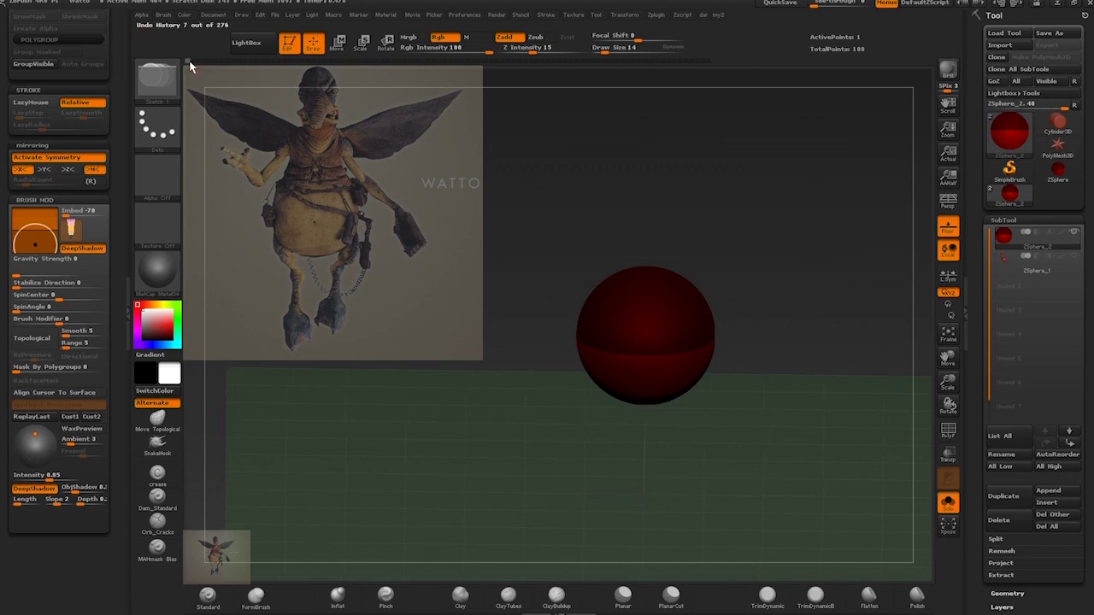
pyautogui.moveTo(190, 63); pyautogui.dragTo(200, 62)
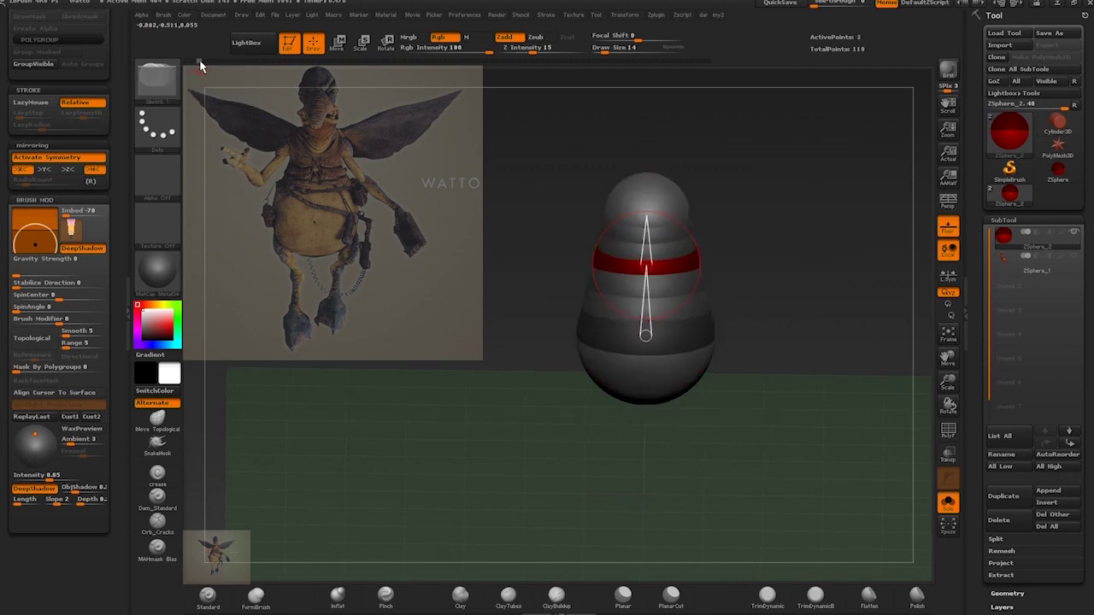
pyautogui.moveTo(843, 286); pyautogui.dragTo(795, 286)
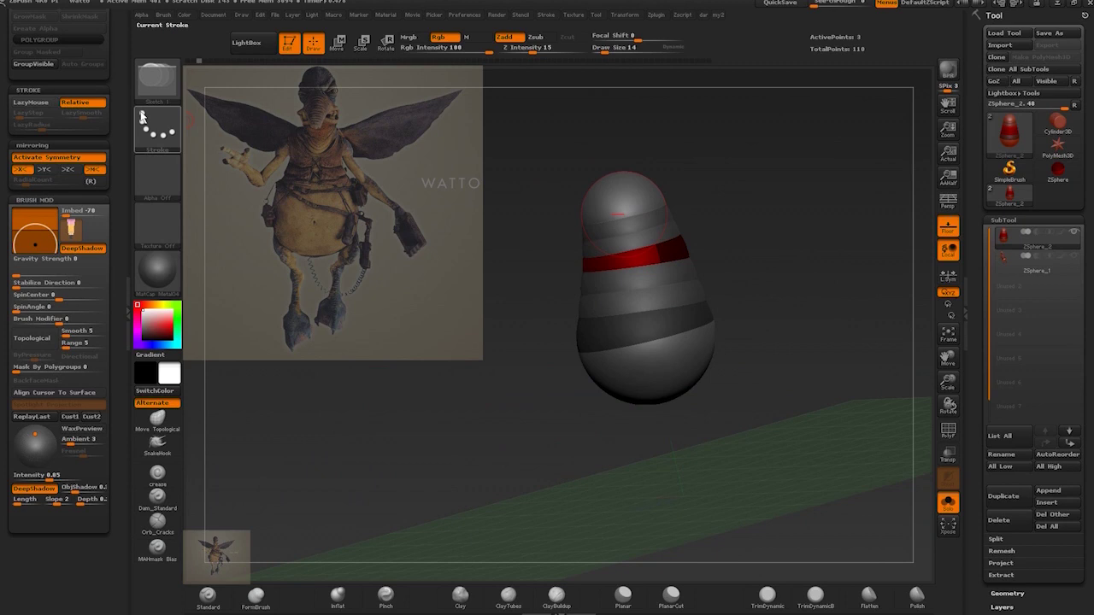
# Advance the undo history through the shoulder stages to the body with complete arms and fingered hands
pyautogui.moveTo(199, 60); pyautogui.dragTo(202, 60)
pyautogui.keyDown('ctrl'); pyautogui.moveTo(773, 183); pyautogui.dragTo(796, 204, button='right'); pyautogui.keyUp('ctrl')
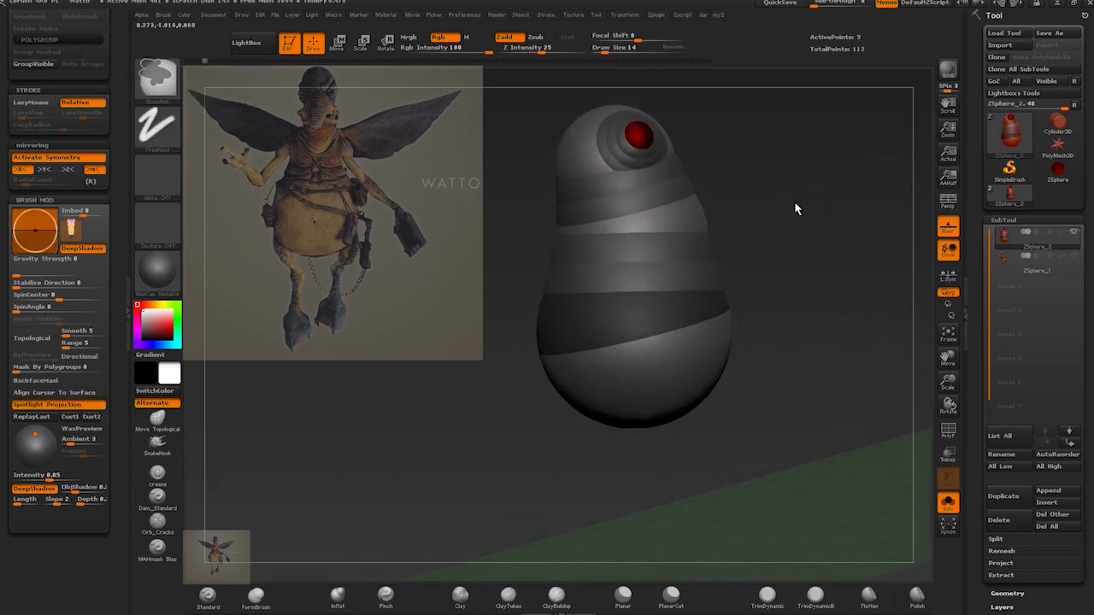
pyautogui.keyDown('shift'); pyautogui.moveTo(796, 205); pyautogui.dragTo(792, 252); pyautogui.keyUp('shift')
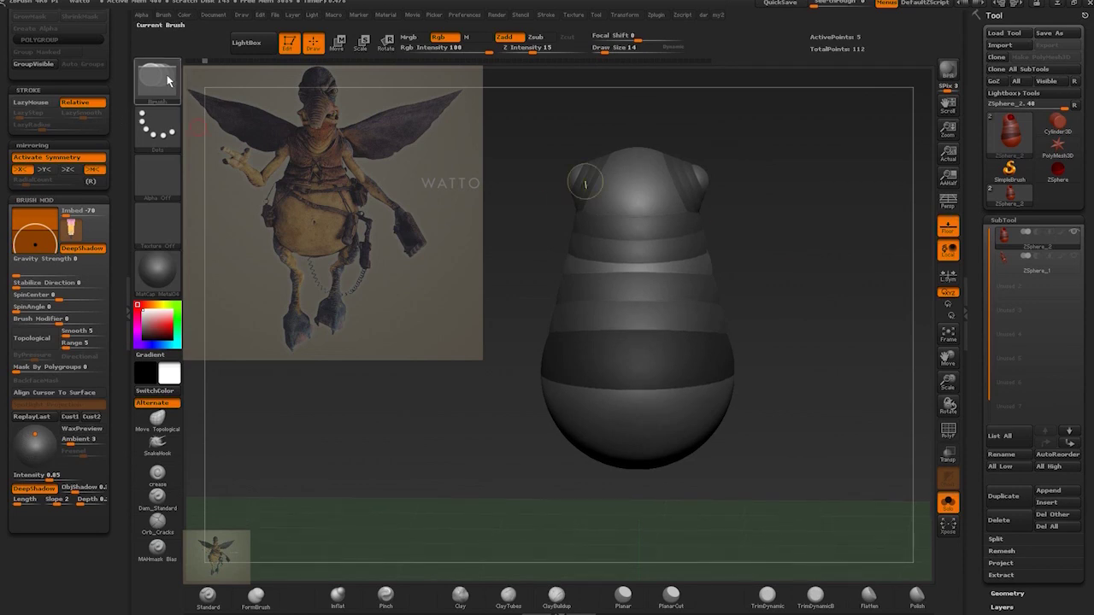
pyautogui.click(206, 59)
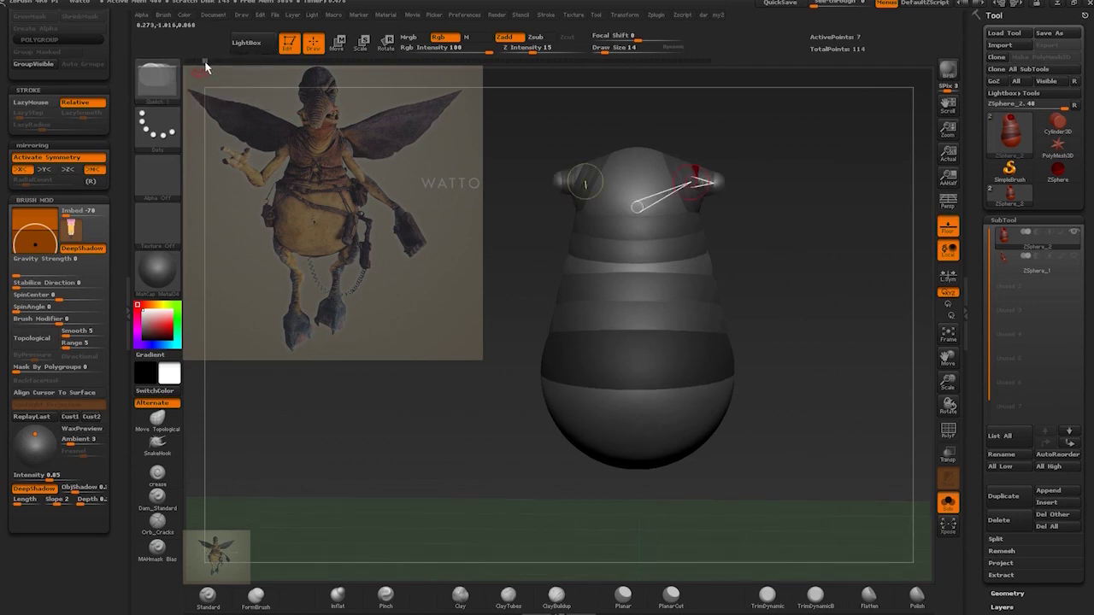
pyautogui.moveTo(205, 62)
pyautogui.mouseDown()
pyautogui.moveTo(254, 76)
pyautogui.moveTo(291, 71)
pyautogui.mouseUp()
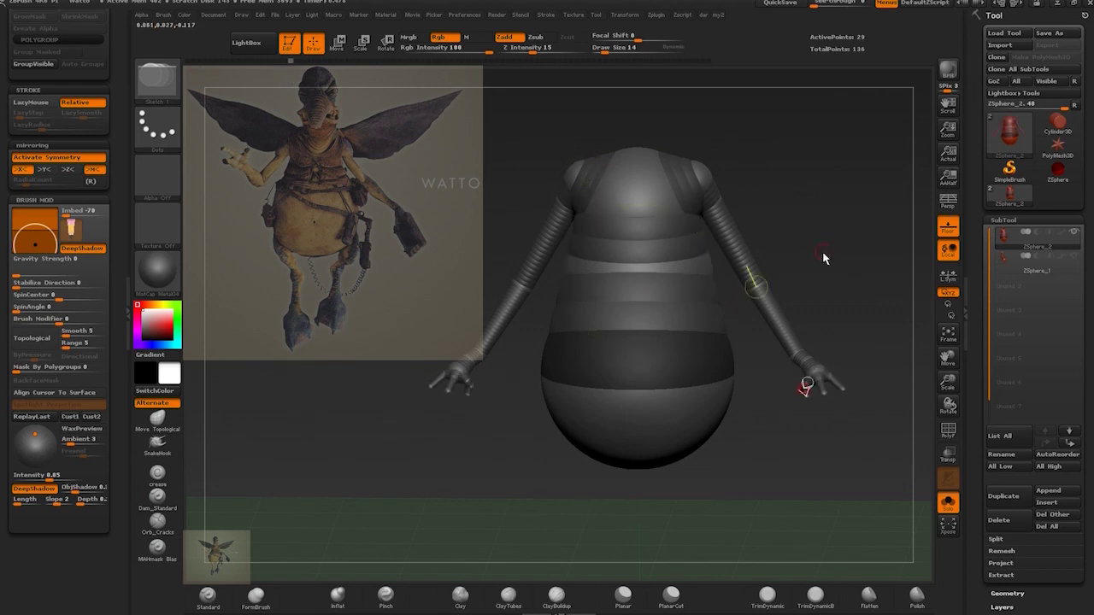
# Duplicate the ZSphere subtool with the finished arms and hands, and make the original ZSphere_2 active
pyautogui.keyDown('alt'); pyautogui.moveTo(857, 308); pyautogui.dragTo(843, 308); pyautogui.keyUp('alt')
pyautogui.keyDown('alt'); pyautogui.moveTo(845, 313); pyautogui.dragTo(719, 267, button='right'); pyautogui.keyUp('alt')
pyautogui.moveTo(720, 268)
pyautogui.keyDown('alt'); pyautogui.mouseDown()
pyautogui.moveTo(794, 215)
pyautogui.moveTo(608, 227)
pyautogui.moveTo(720, 211)
pyautogui.mouseUp(); pyautogui.keyUp('alt')
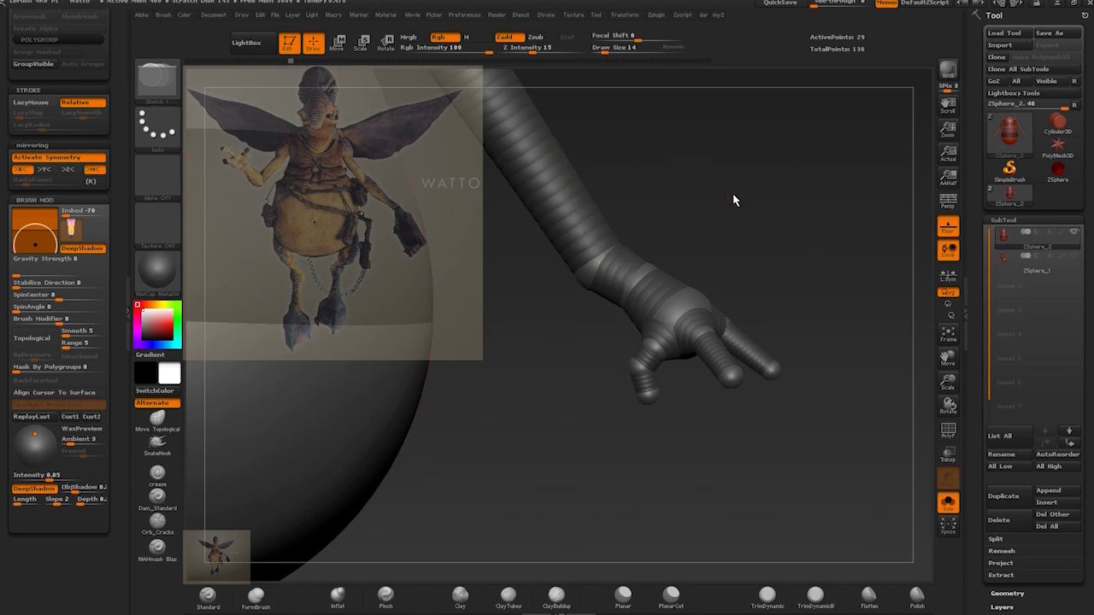
pyautogui.moveTo(734, 200); pyautogui.dragTo(793, 229)
pyautogui.click(1004, 496)
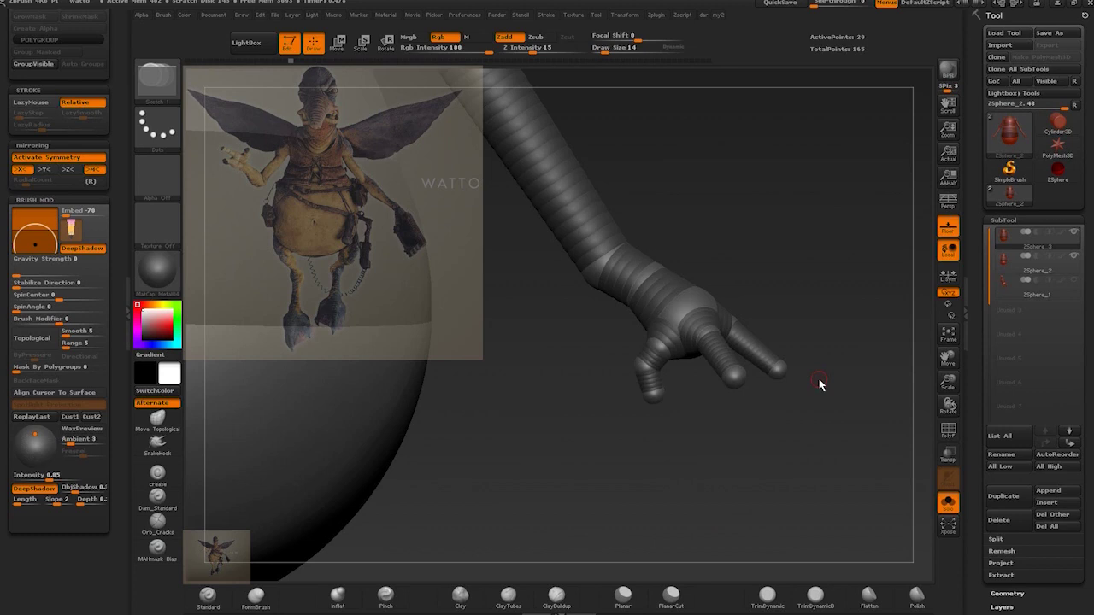
pyautogui.click(1060, 263)
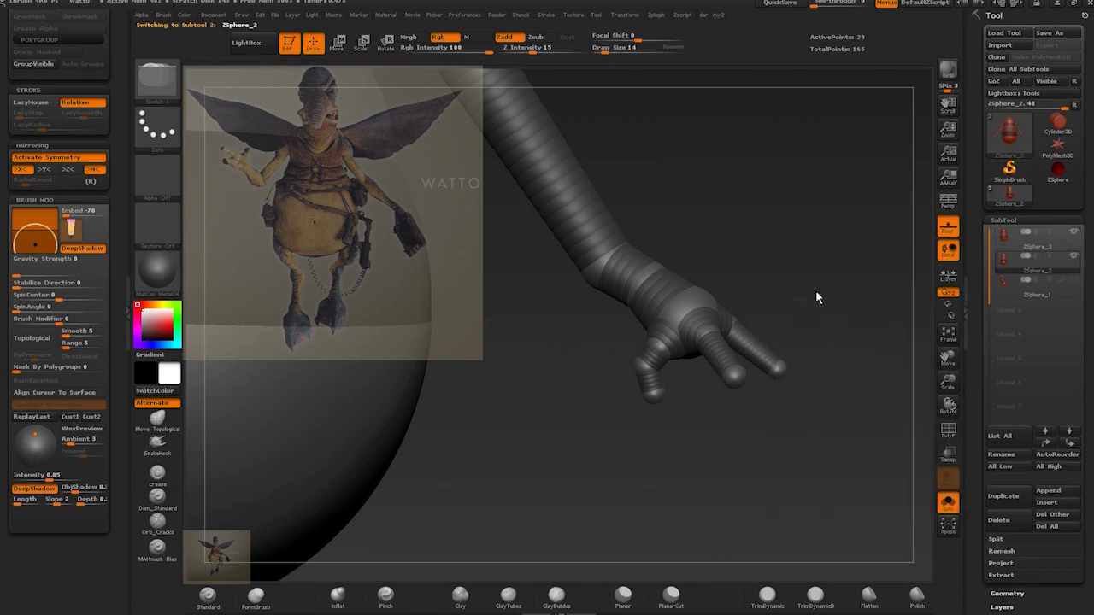
# Delete the outer ZSphere of the middle finger on the mirrored hands of ZSphere_2
pyautogui.moveTo(816, 294); pyautogui.dragTo(855, 262, button='right')
pyautogui.keyDown('alt'); pyautogui.moveTo(738, 342); pyautogui.dragTo(623, 395, button='right'); pyautogui.keyUp('alt')
pyautogui.keyDown('alt'); pyautogui.click(804, 406); pyautogui.keyUp('alt')
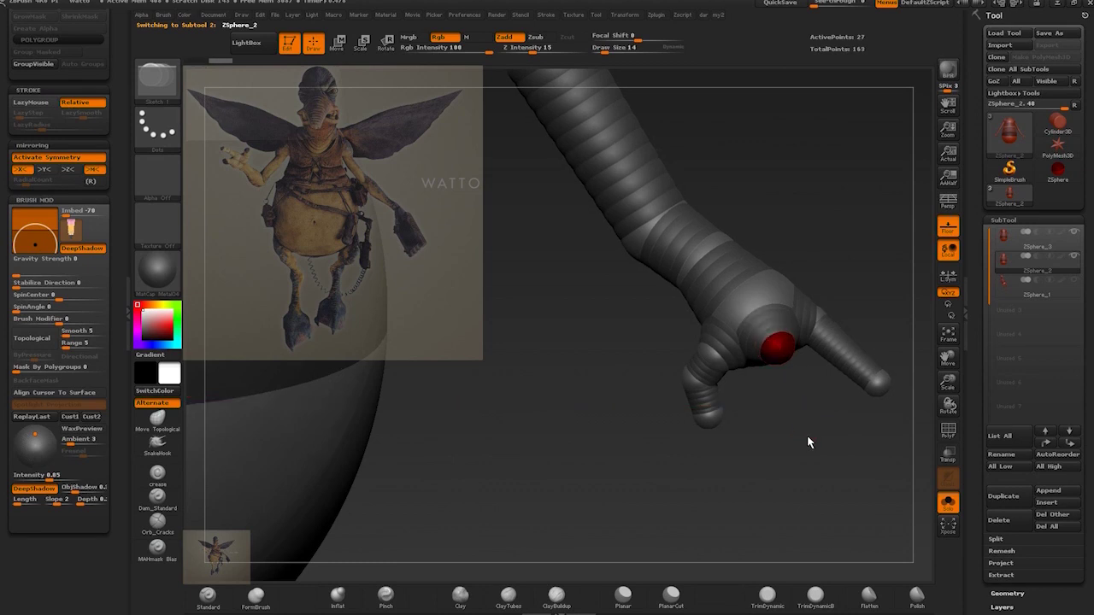
pyautogui.moveTo(808, 437); pyautogui.dragTo(813, 428)
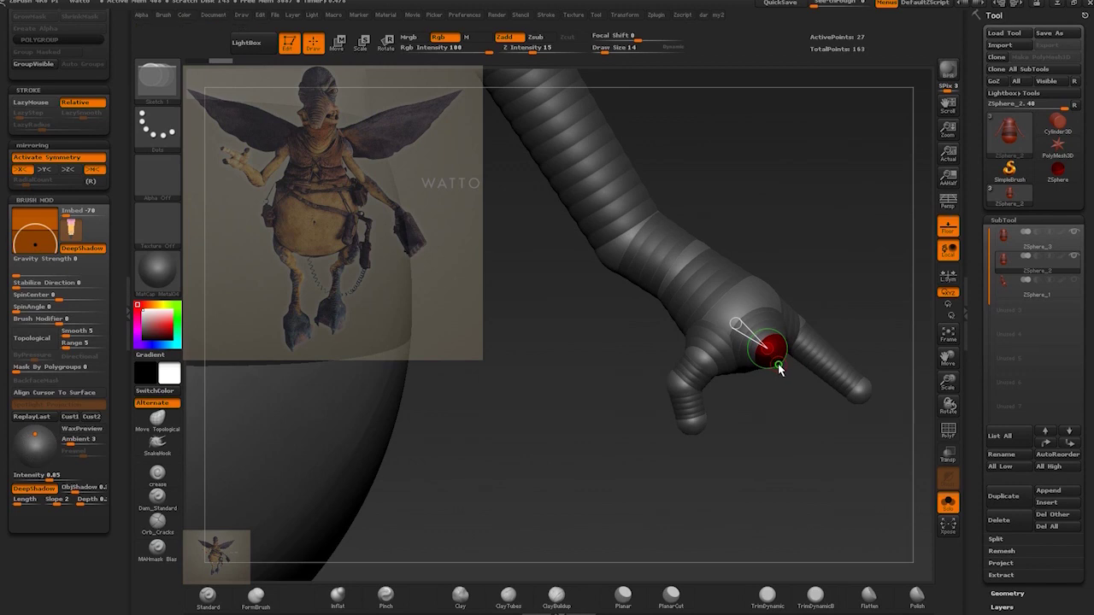
# Add a ZSphere at the middle finger's knuckle on the mirrored hands and move it outward into one straight finger
pyautogui.moveTo(778, 411); pyautogui.dragTo(777, 405)
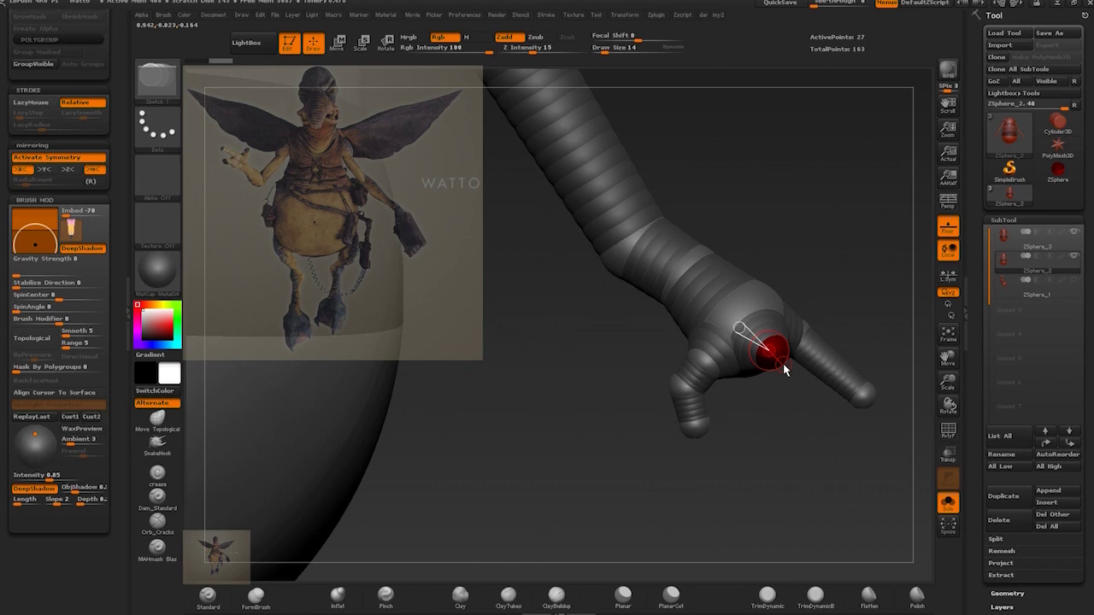
pyautogui.press('w')
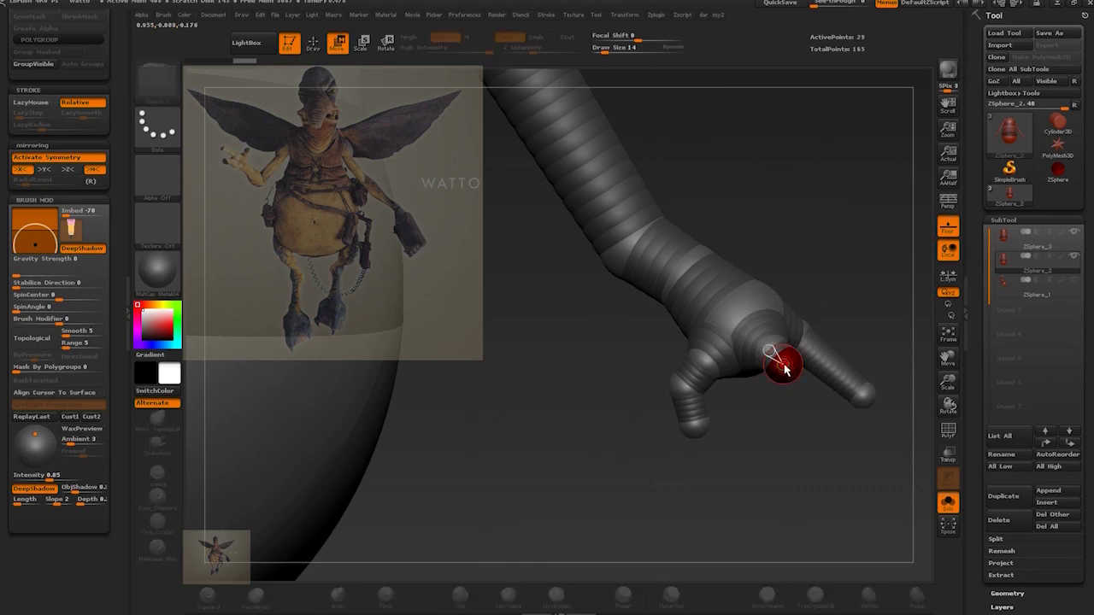
pyautogui.press('q')
pyautogui.press('w')
pyautogui.moveTo(815, 413); pyautogui.dragTo(842, 448)
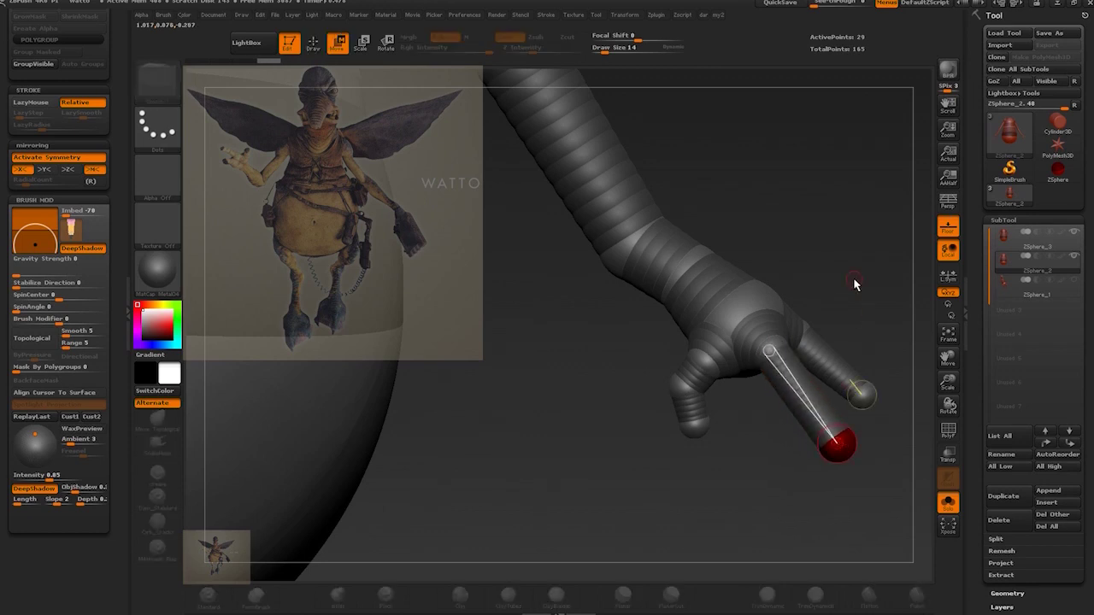
pyautogui.moveTo(854, 280); pyautogui.dragTo(806, 292)
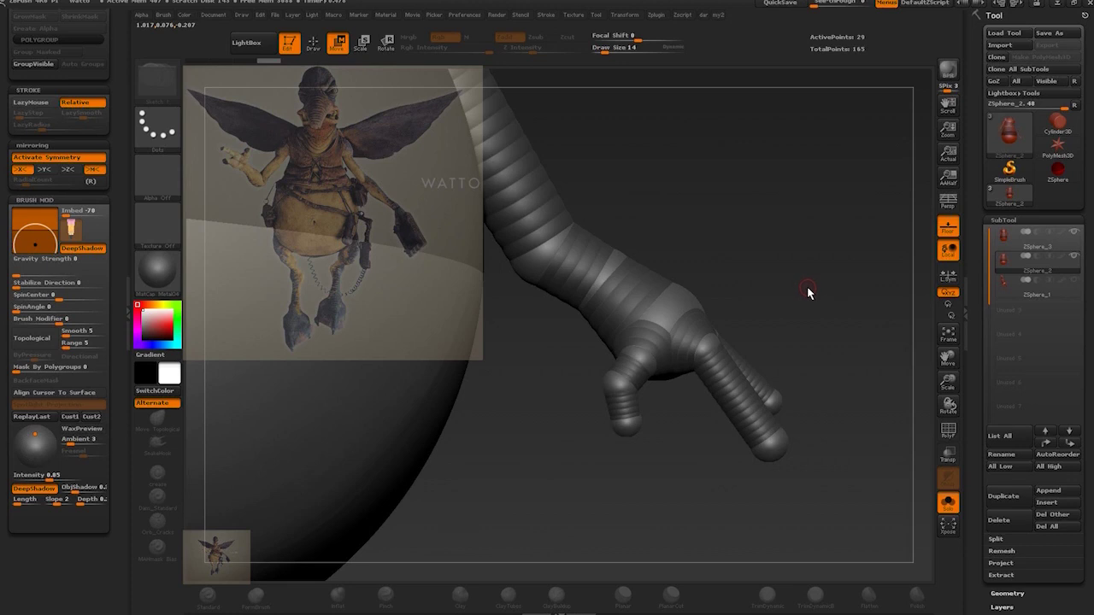
pyautogui.moveTo(806, 307); pyautogui.dragTo(798, 315)
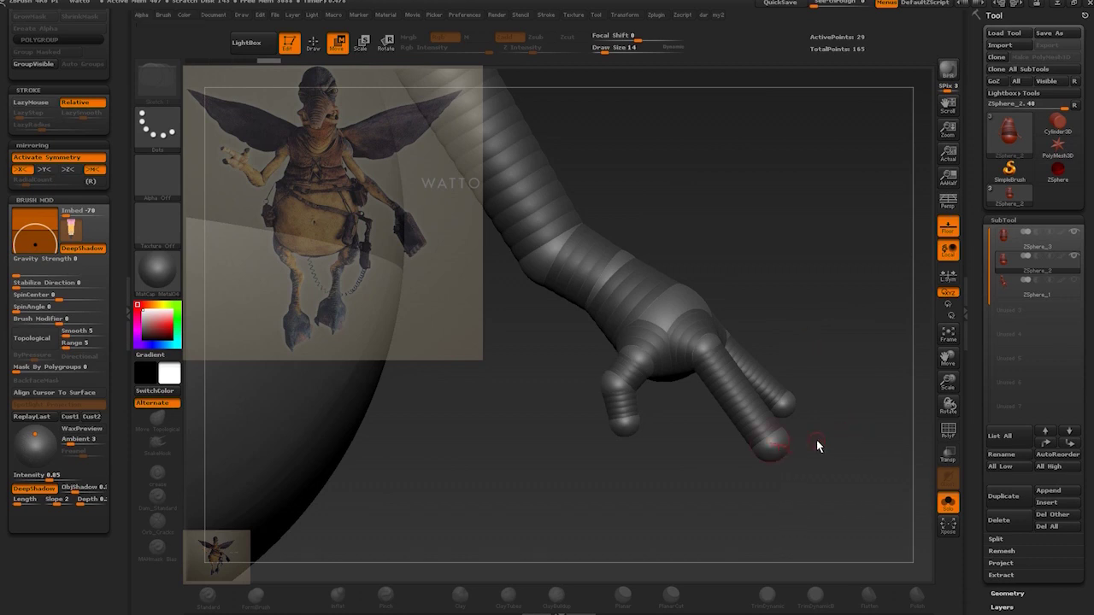
# Pull the middle finger's end ZSphere back to the first joint and extend a second ZSphere from it as the outer segment
pyautogui.moveTo(818, 445); pyautogui.dragTo(806, 517)
pyautogui.moveTo(835, 458); pyautogui.dragTo(857, 437)
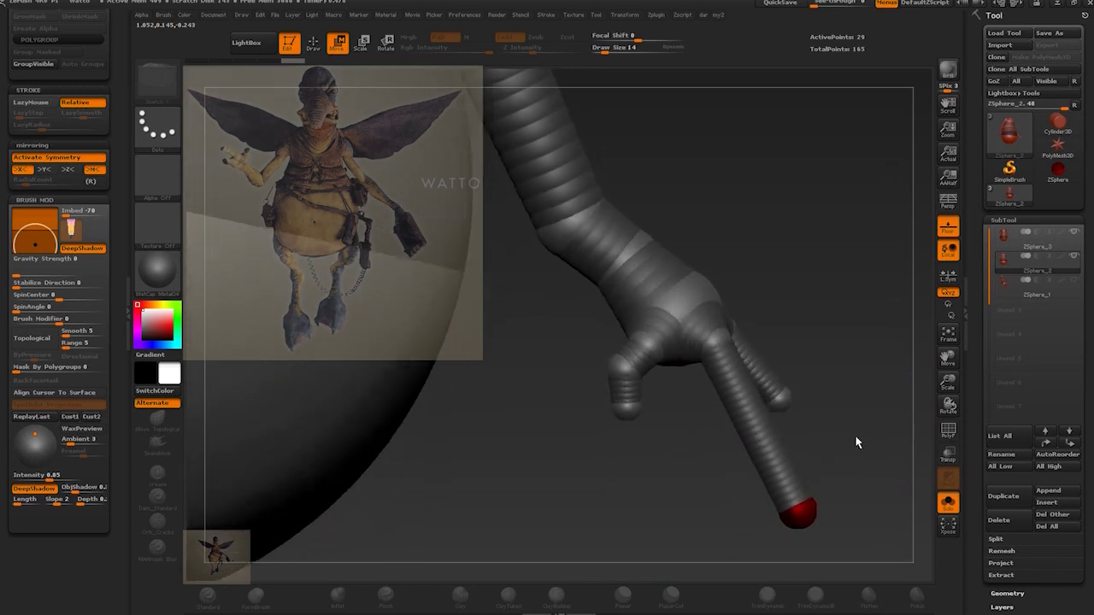
pyautogui.moveTo(821, 501); pyautogui.dragTo(741, 394)
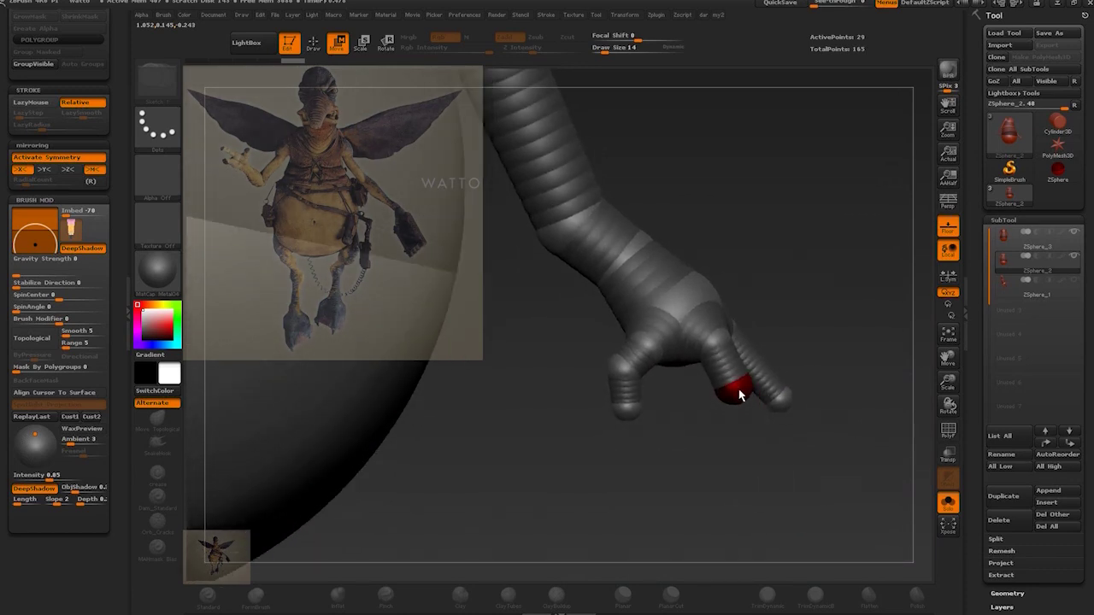
pyautogui.press('q')
pyautogui.moveTo(764, 464)
pyautogui.mouseDown()
pyautogui.moveTo(765, 418)
pyautogui.moveTo(800, 470)
pyautogui.mouseUp()
pyautogui.press('w')
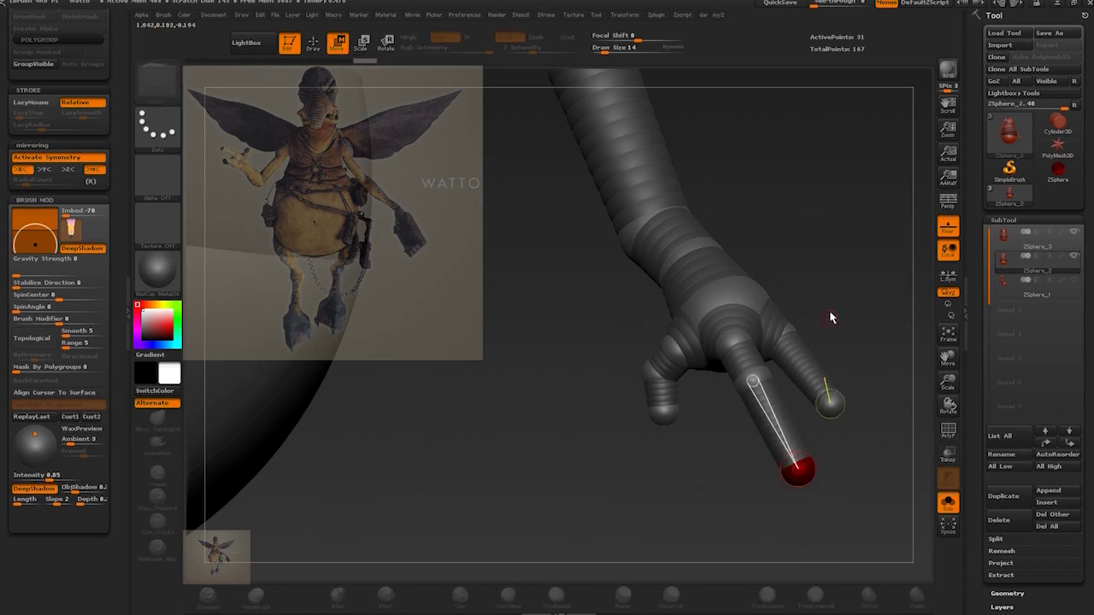
pyautogui.moveTo(829, 318); pyautogui.dragTo(836, 263)
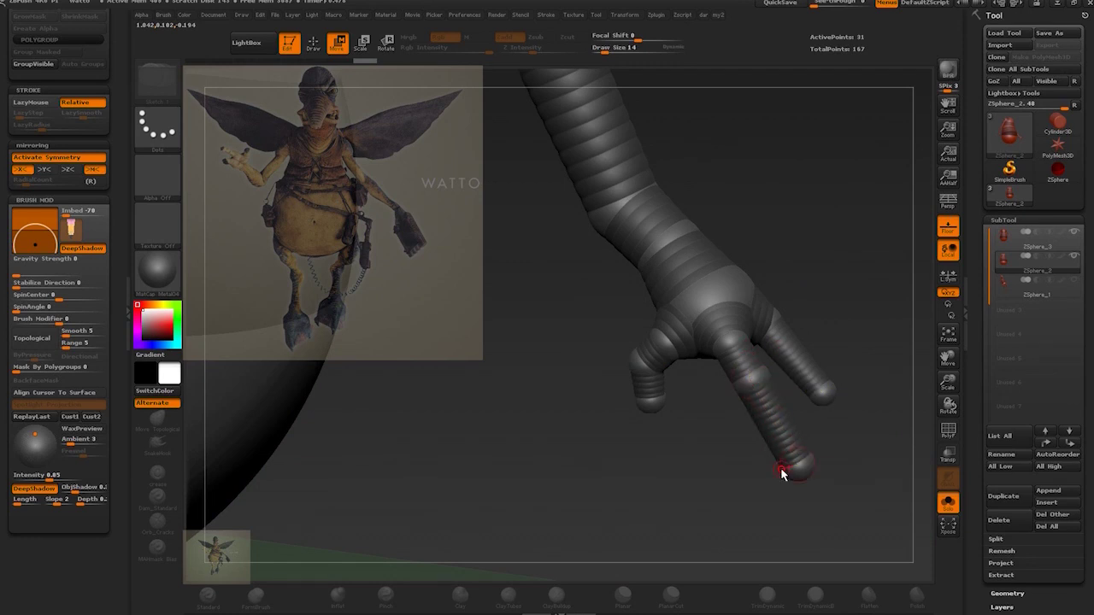
pyautogui.moveTo(748, 468); pyautogui.dragTo(755, 463)
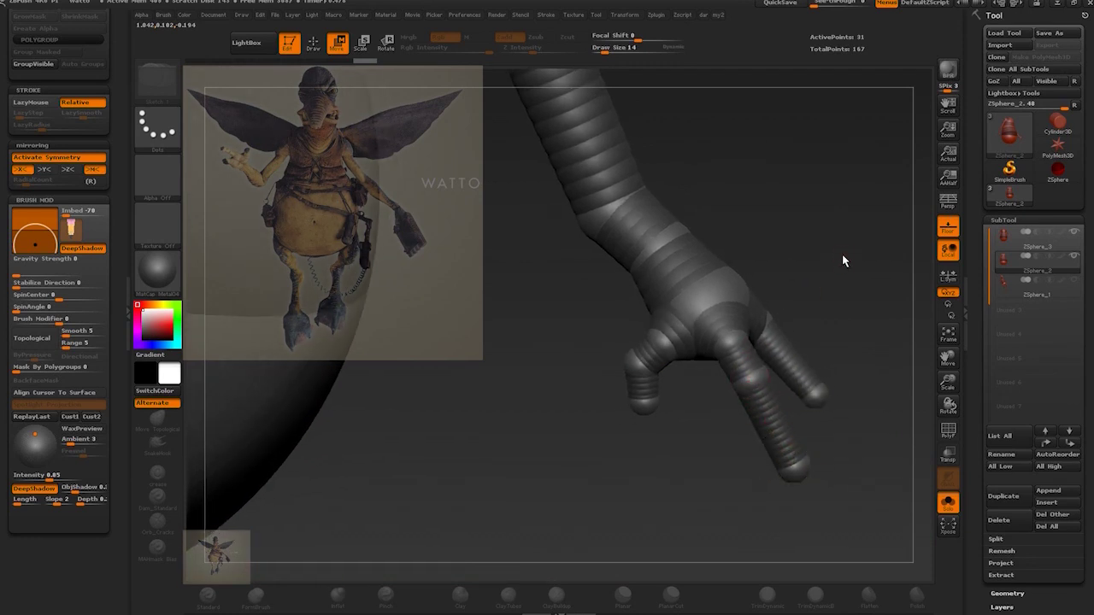
pyautogui.moveTo(842, 261); pyautogui.dragTo(752, 366)
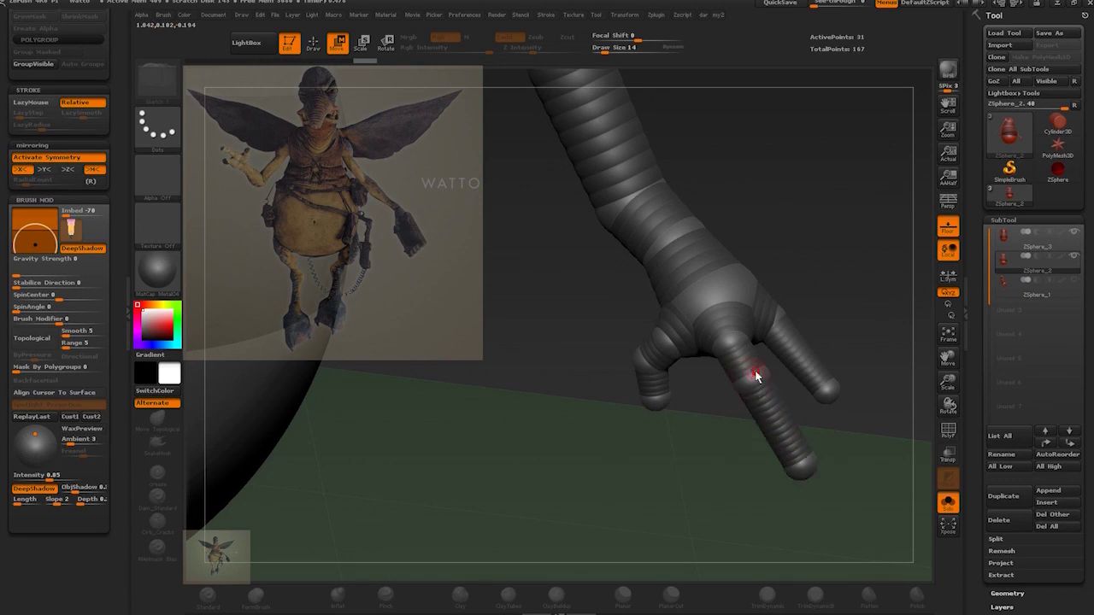
pyautogui.moveTo(853, 271); pyautogui.dragTo(867, 271)
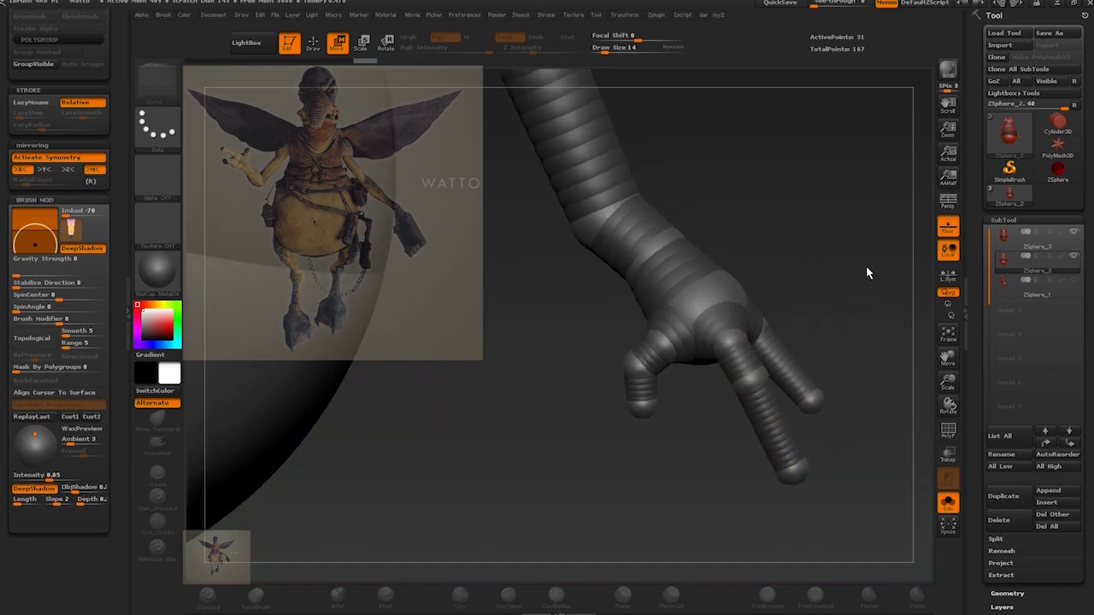
# Delete the joint and tip ZSpheres of the middle finger, leaving only its knuckle sphere
pyautogui.press('q')
pyautogui.keyDown('alt'); pyautogui.click(754, 383); pyautogui.keyUp('alt')
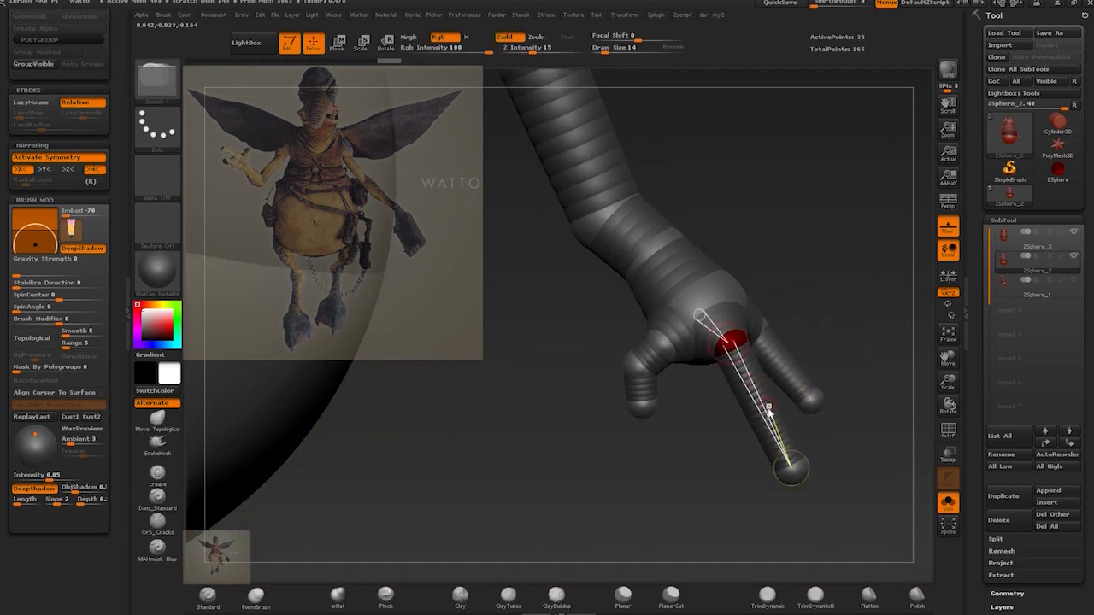
pyautogui.keyDown('alt'); pyautogui.click(794, 471); pyautogui.keyUp('alt')
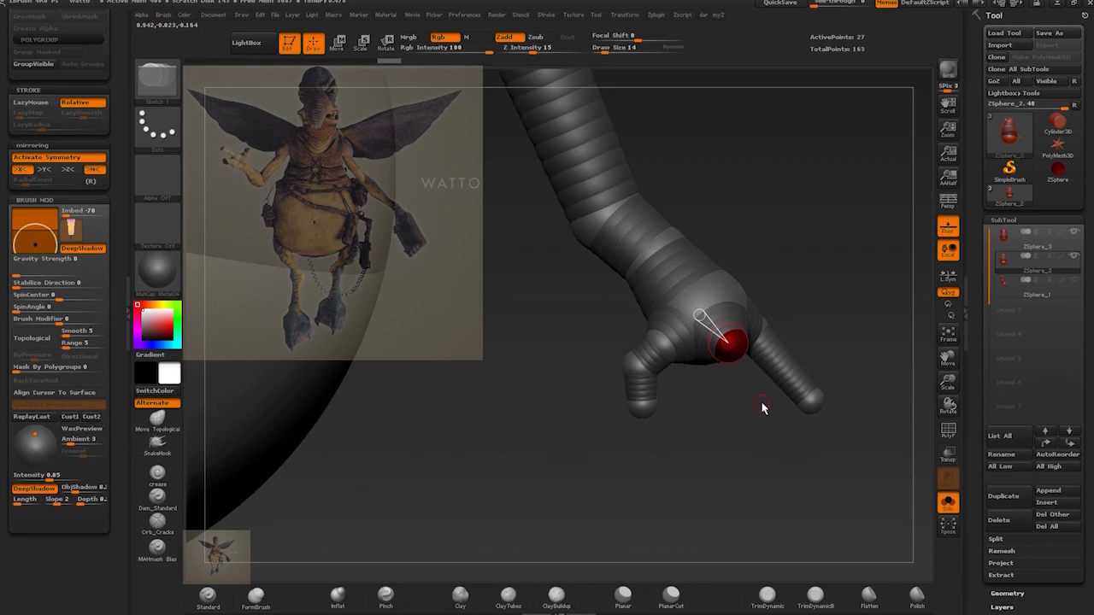
# Add a new ZSphere on the middle finger's knuckle and move it out to full finger length
pyautogui.click(742, 366)
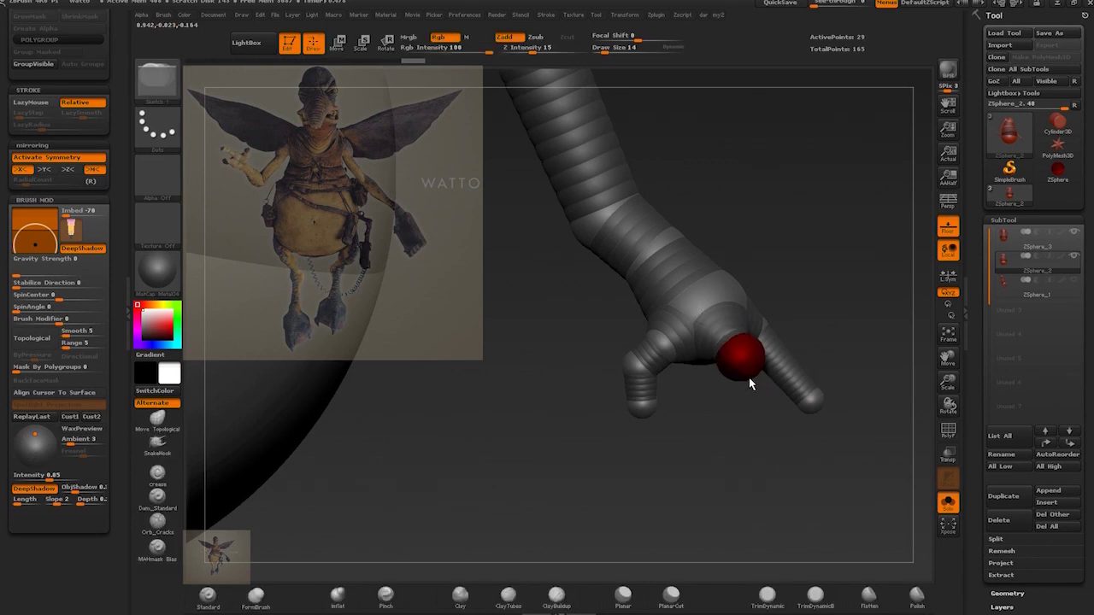
pyautogui.press('w')
pyautogui.moveTo(746, 373); pyautogui.dragTo(794, 473)
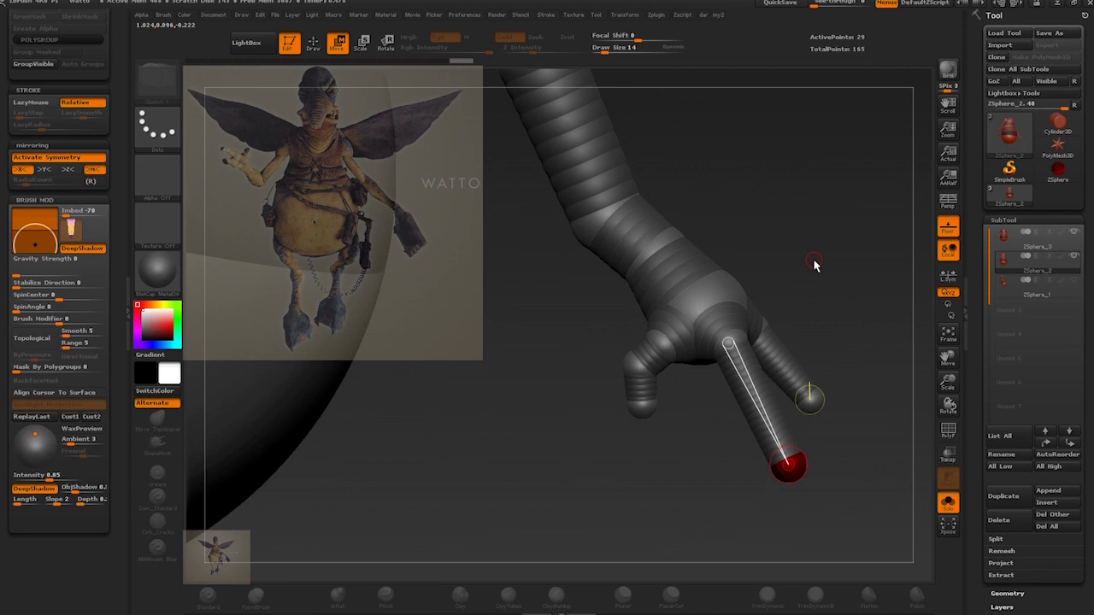
pyautogui.moveTo(815, 262); pyautogui.dragTo(806, 291)
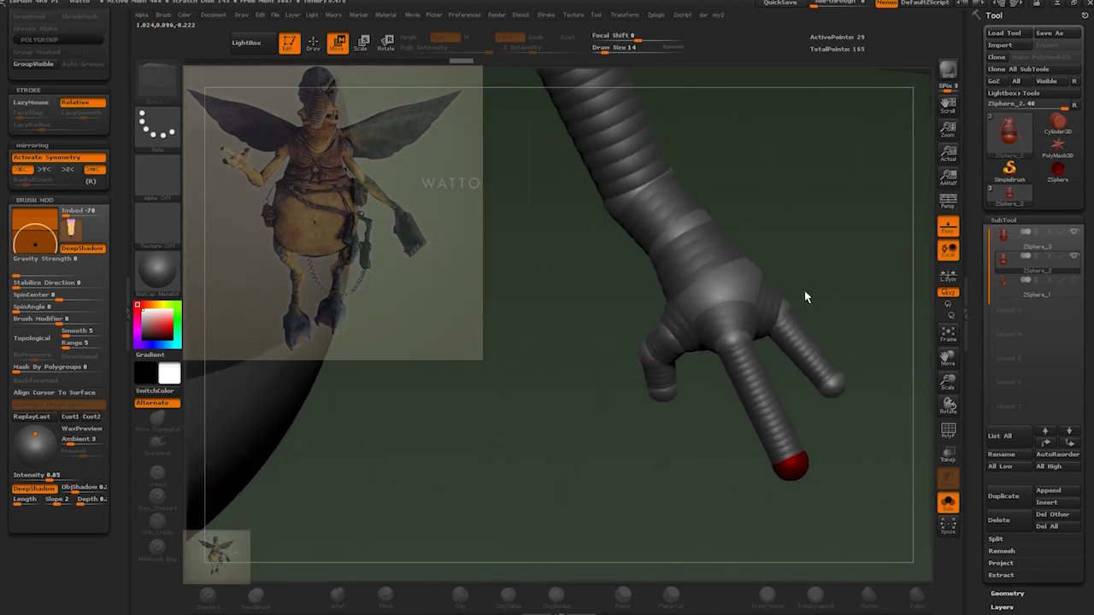
# Insert a joint ZSphere halfway along the middle finger and move it to bend the finger
pyautogui.press('q')
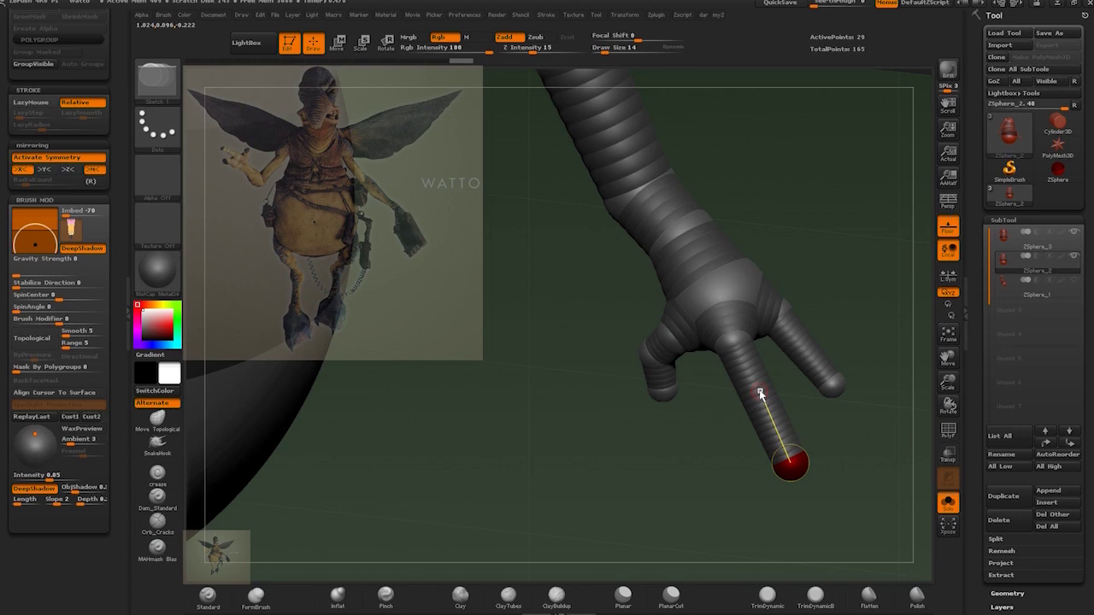
pyautogui.click(763, 399)
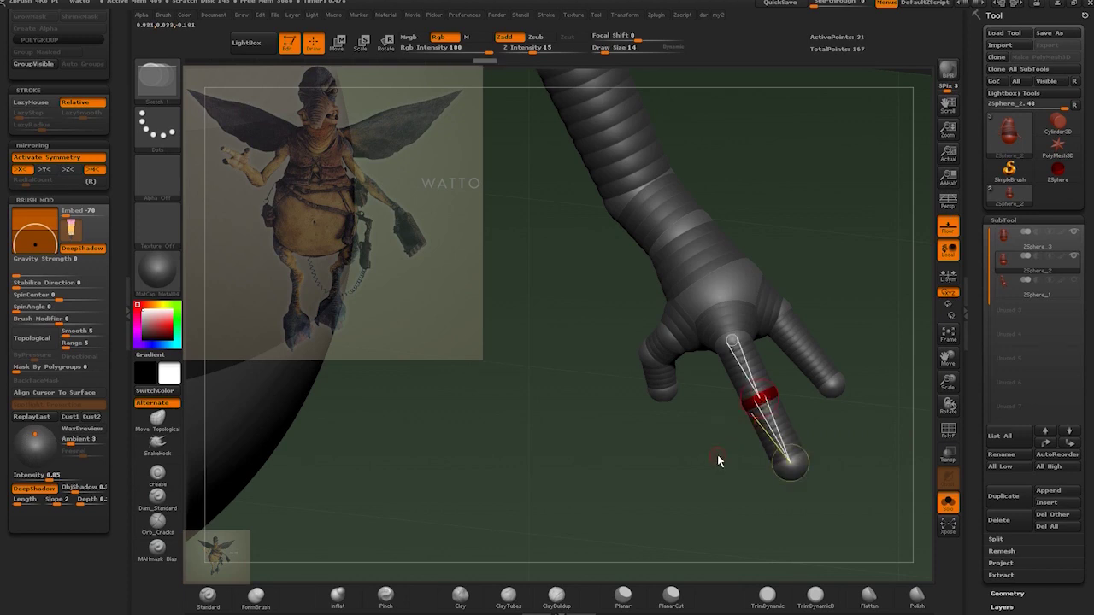
pyautogui.press('w')
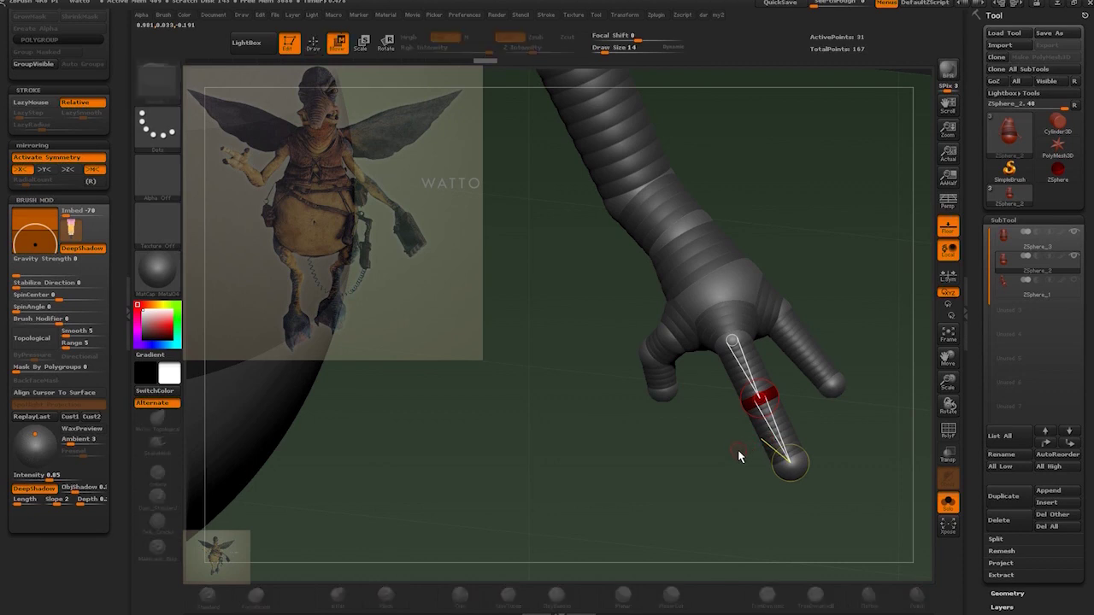
pyautogui.moveTo(737, 460); pyautogui.dragTo(681, 424)
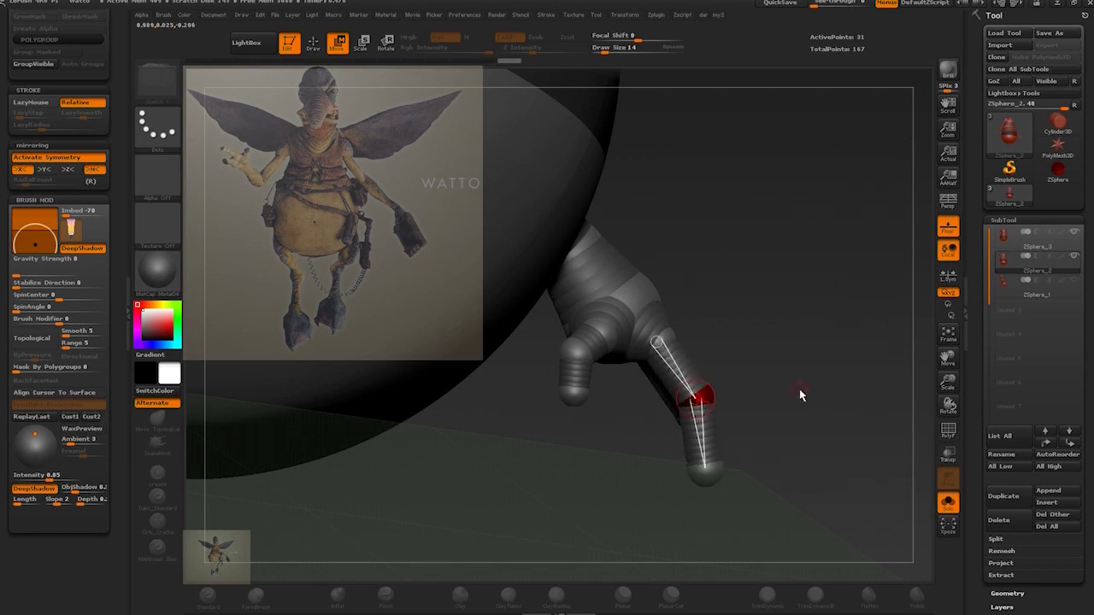
pyautogui.moveTo(798, 393); pyautogui.dragTo(758, 448)
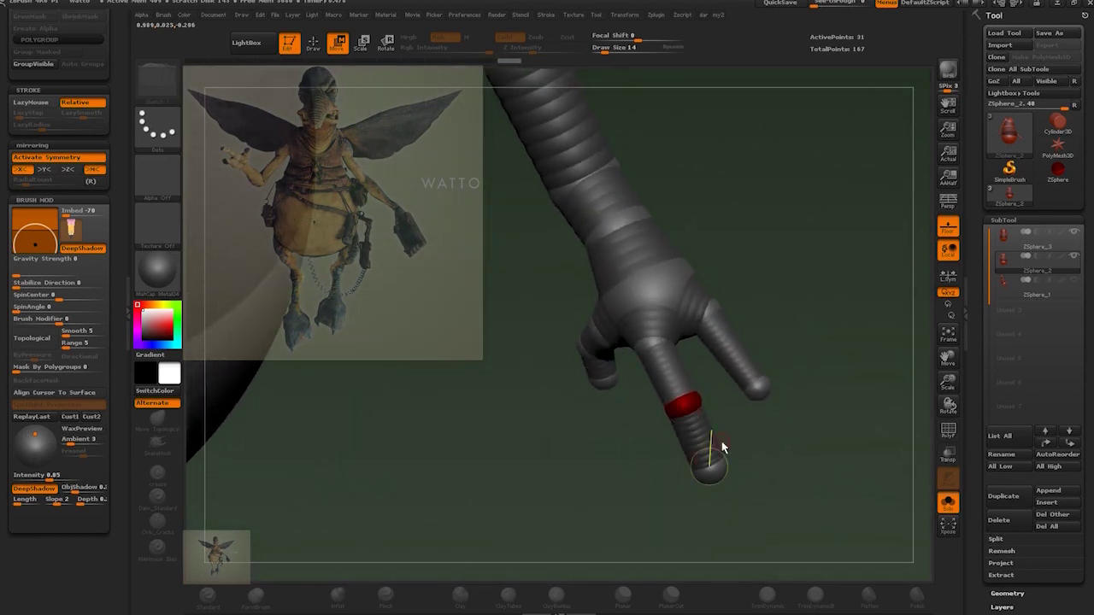
pyautogui.moveTo(664, 347); pyautogui.dragTo(676, 378)
pyautogui.moveTo(816, 486)
pyautogui.mouseDown()
pyautogui.moveTo(831, 472)
pyautogui.moveTo(821, 458)
pyautogui.moveTo(828, 471)
pyautogui.moveTo(818, 484)
pyautogui.moveTo(825, 470)
pyautogui.moveTo(809, 472)
pyautogui.mouseUp()
# Switch to the ZSphere_3 subtool and advance its undo history through the finger stages to the completed hands
pyautogui.click(1037, 238)
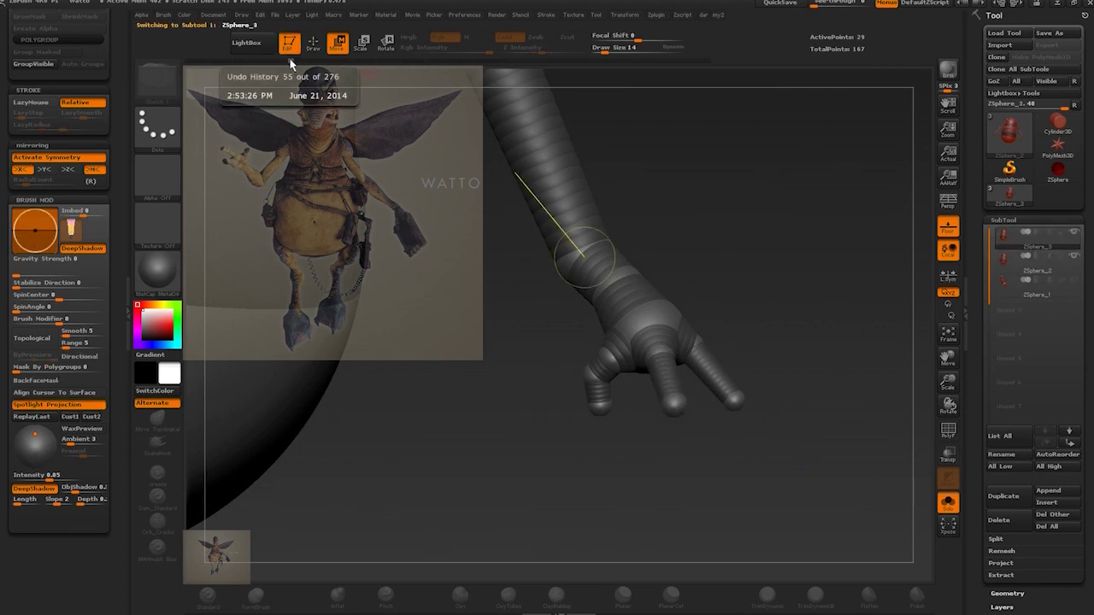
pyautogui.click(609, 391)
pyautogui.moveTo(612, 400); pyautogui.dragTo(663, 425)
pyautogui.click(669, 383)
pyautogui.moveTo(304, 60); pyautogui.dragTo(314, 62)
pyautogui.keyDown('alt'); pyautogui.moveTo(754, 270); pyautogui.dragTo(786, 252); pyautogui.keyUp('alt')
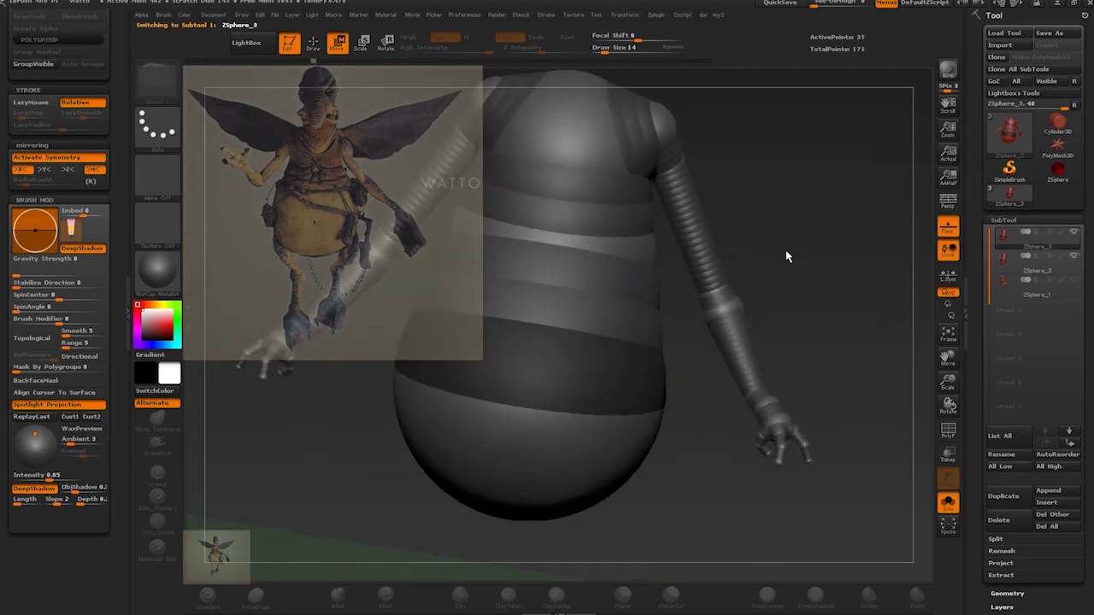
# Advance the undo history to the stage with a neck ZSphere on top of the torso and view it from several angles
pyautogui.moveTo(319, 61); pyautogui.dragTo(325, 62)
pyautogui.click(324, 62)
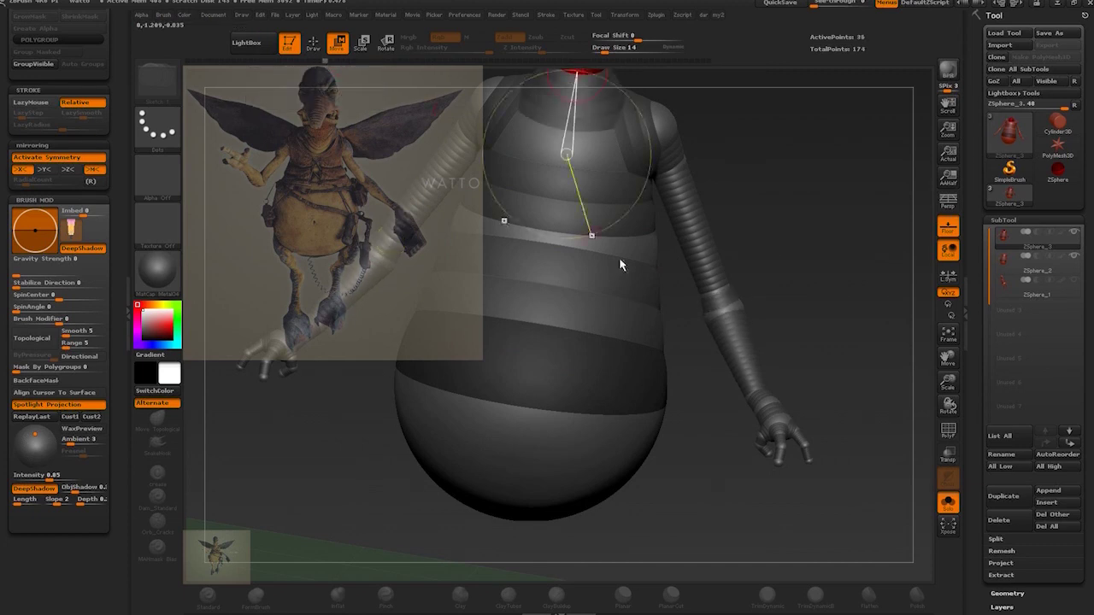
pyautogui.moveTo(826, 308); pyautogui.dragTo(859, 340)
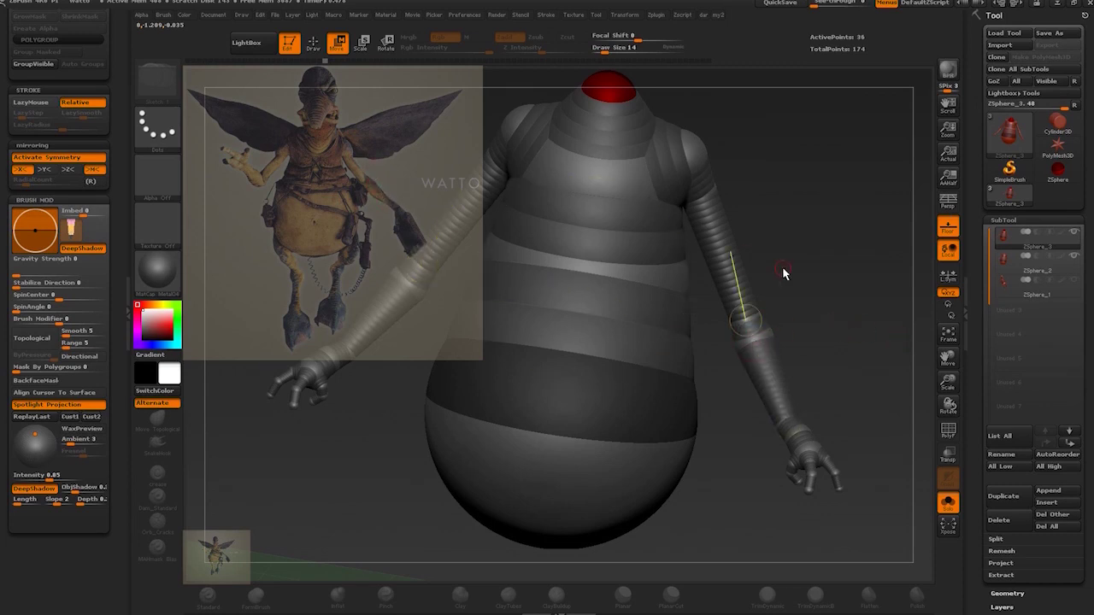
pyautogui.moveTo(858, 334); pyautogui.dragTo(795, 334)
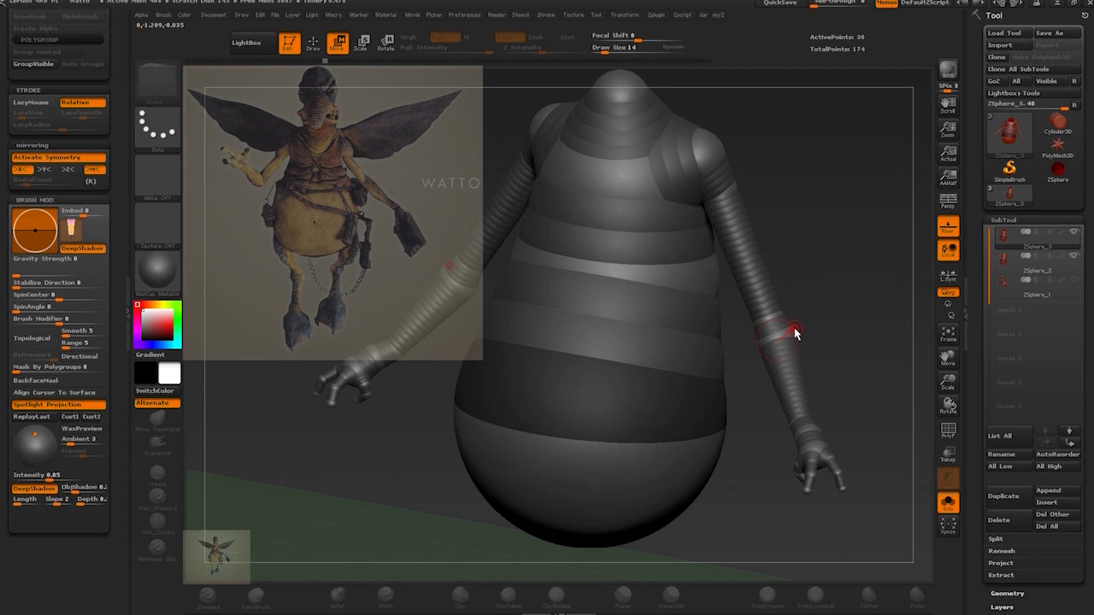
pyautogui.moveTo(838, 303)
pyautogui.mouseDown()
pyautogui.moveTo(761, 346)
pyautogui.moveTo(677, 332)
pyautogui.mouseUp()
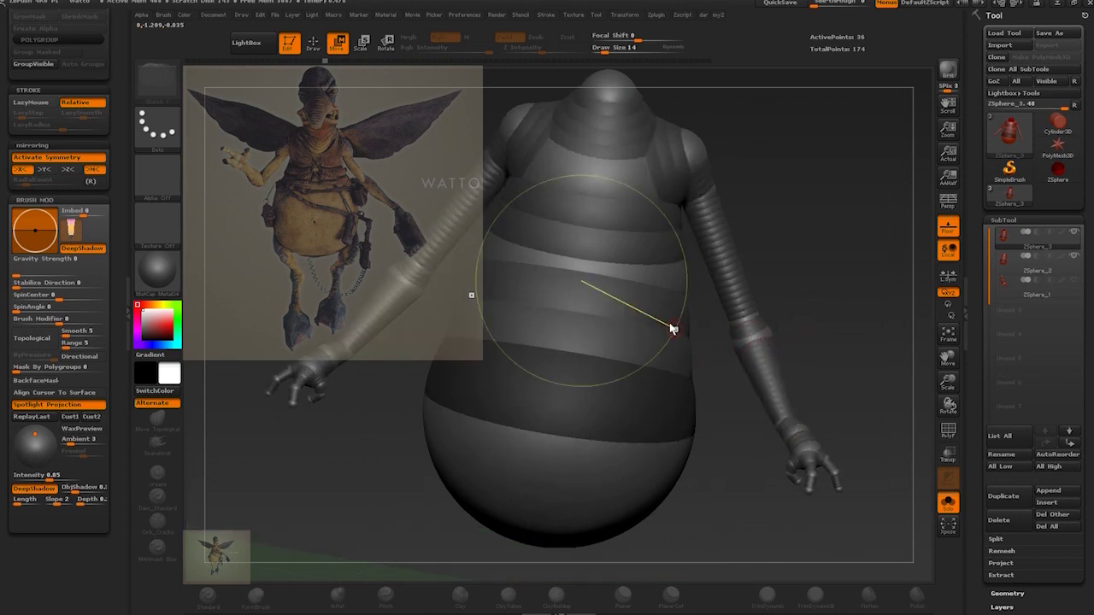
# Step the undo history to the stage with a head ZSphere above the neck and view it from the side
pyautogui.click(327, 61)
pyautogui.click(331, 62)
pyautogui.moveTo(834, 224)
pyautogui.keyDown('alt'); pyautogui.mouseDown()
pyautogui.moveTo(815, 201)
pyautogui.moveTo(802, 226)
pyautogui.mouseUp(); pyautogui.keyUp('alt')
pyautogui.hotkey('ctrl', 'z')
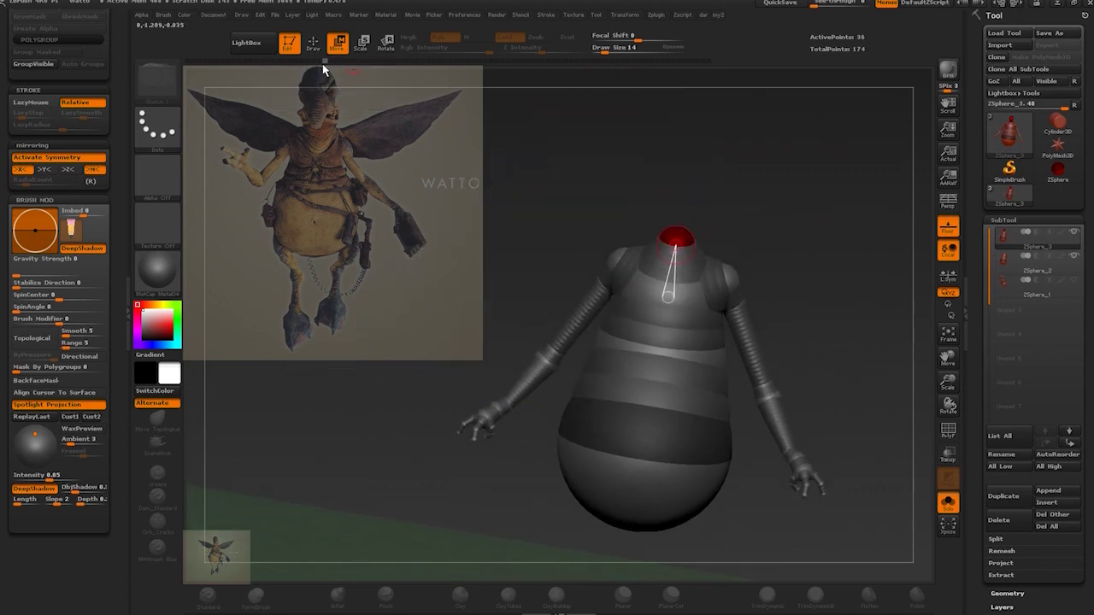
pyautogui.hotkey('ctrl', 'shift', 'z')
pyautogui.moveTo(820, 218); pyautogui.dragTo(775, 217)
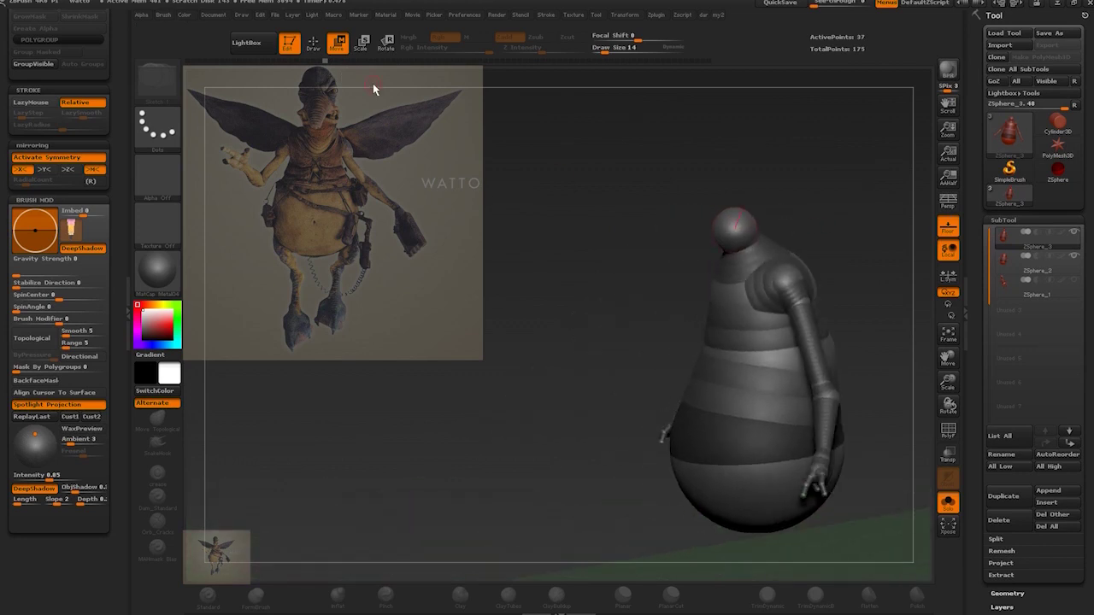
# Advance the undo history through the forward-stretched neck to the stage with additional ZSpheres inside the head
pyautogui.click(325, 62)
pyautogui.click(329, 60)
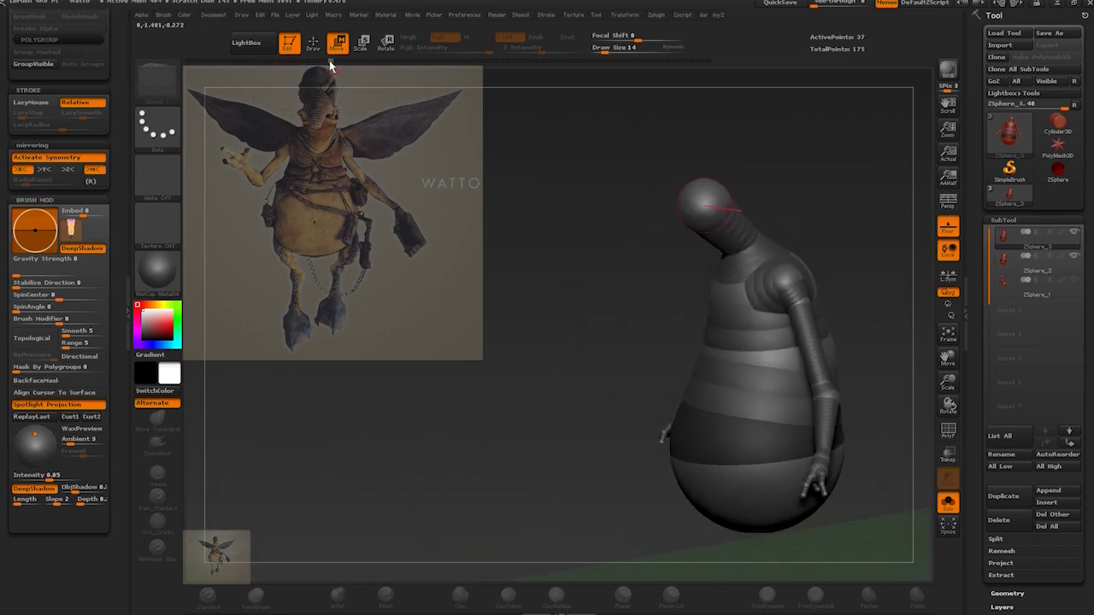
pyautogui.moveTo(329, 65); pyautogui.dragTo(342, 65)
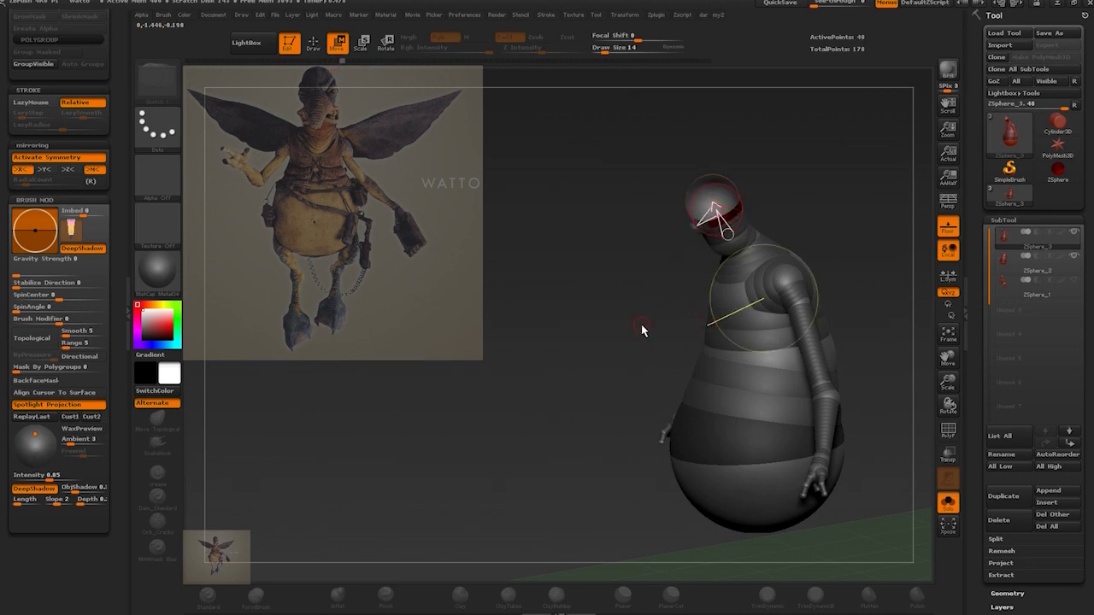
# In a straight side view, replay the undo history from the plain rounded head to the head with a snout and cranium sphere
pyautogui.keyDown('shift'); pyautogui.moveTo(642, 326); pyautogui.dragTo(612, 315); pyautogui.keyUp('shift')
pyautogui.moveTo(341, 62); pyautogui.dragTo(336, 61)
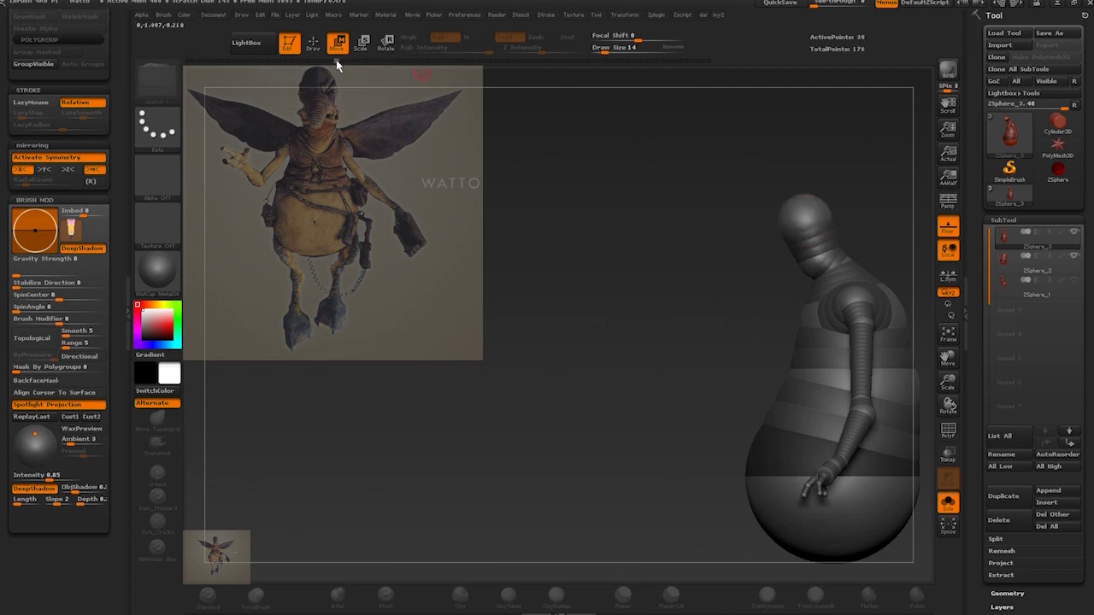
pyautogui.keyDown('alt'); pyautogui.moveTo(662, 324); pyautogui.dragTo(640, 316); pyautogui.keyUp('alt')
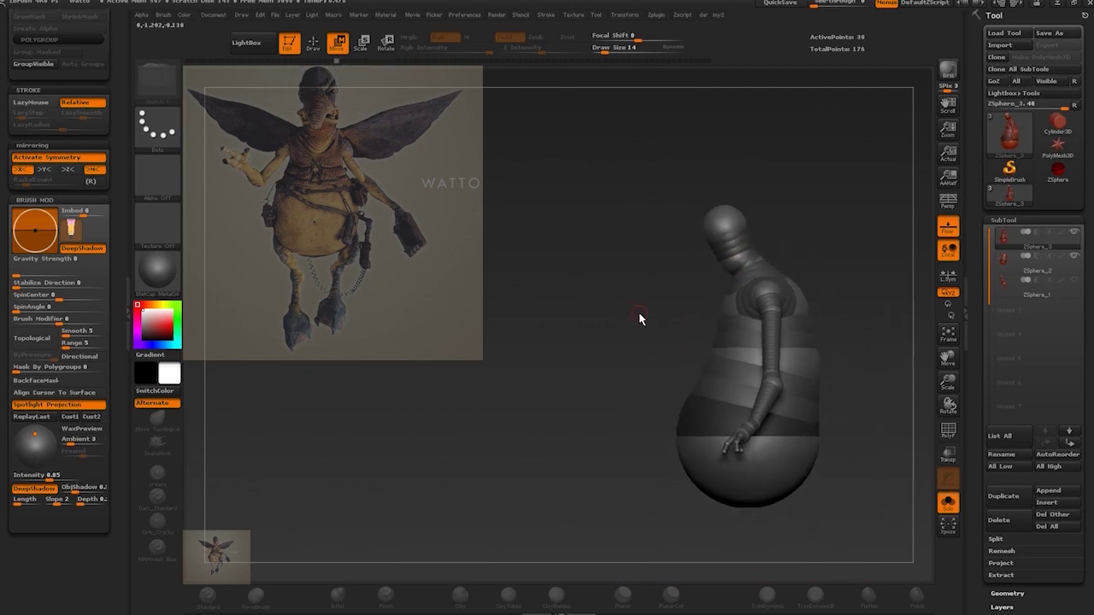
pyautogui.click(340, 61)
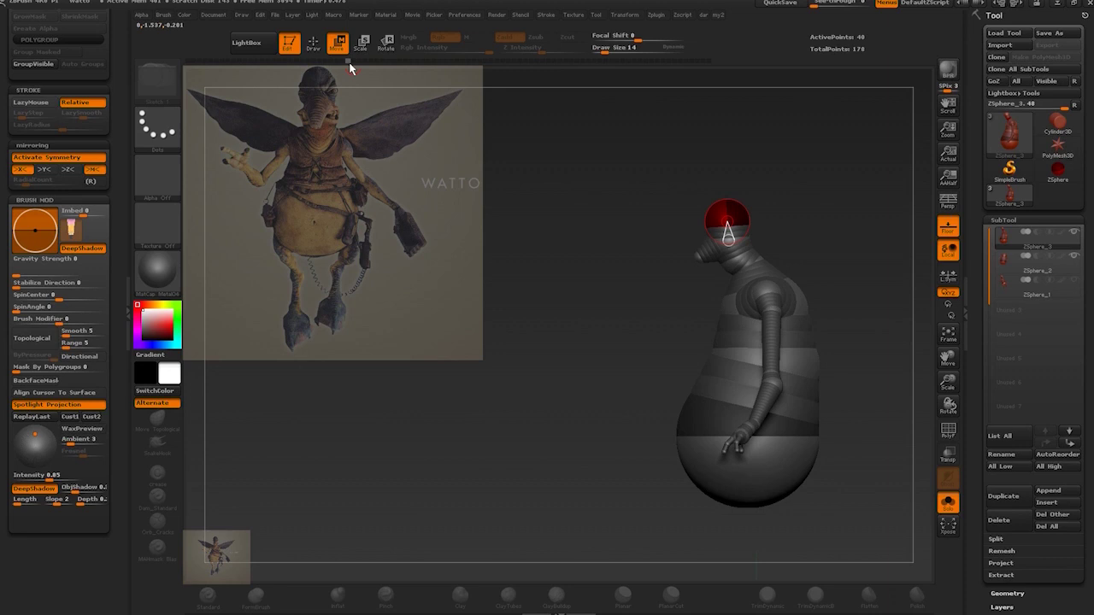
# Rewind the undo history to the snoutless head and replay it, in a close three-quarter view, through the pulled-out snout
pyautogui.moveTo(582, 252); pyautogui.dragTo(649, 299)
pyautogui.moveTo(705, 206); pyautogui.dragTo(582, 383)
pyautogui.keyDown('alt'); pyautogui.click(672, 248); pyautogui.keyUp('alt')
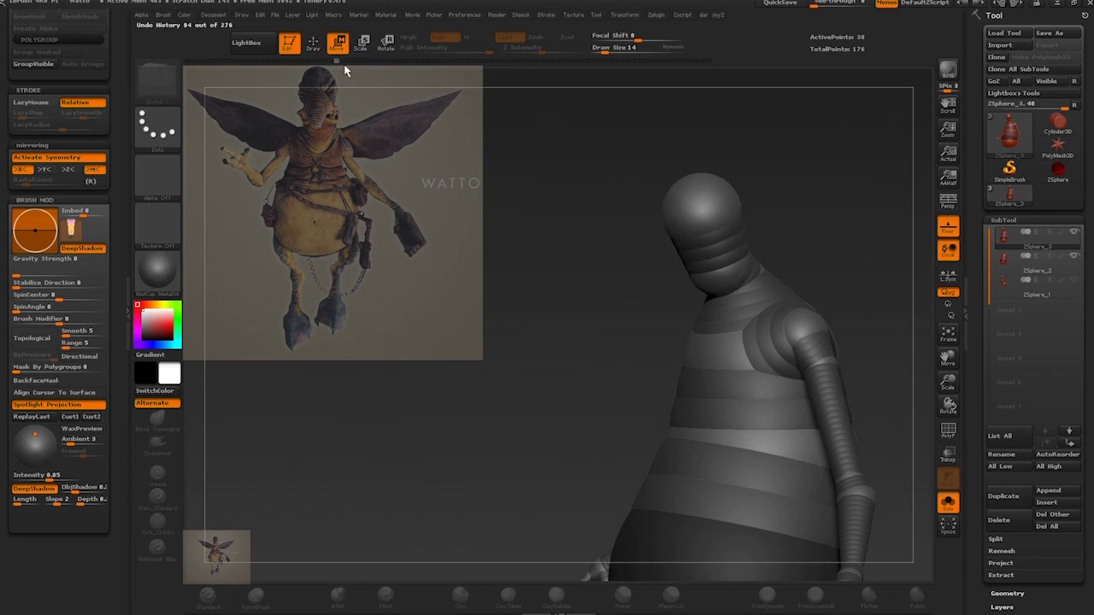
pyautogui.moveTo(340, 63); pyautogui.dragTo(347, 64)
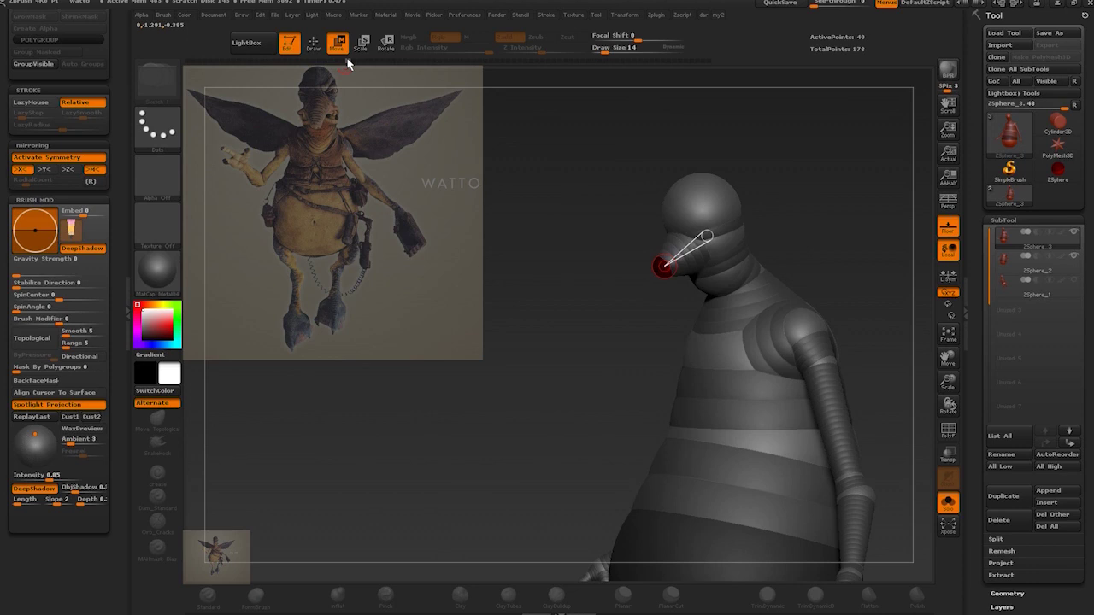
pyautogui.moveTo(346, 63); pyautogui.dragTo(357, 62)
# Advance the undo history to the stage with three-segment bent legs attached to the belly and check them from the side
pyautogui.keyDown('alt'); pyautogui.moveTo(616, 376); pyautogui.dragTo(590, 271); pyautogui.keyUp('alt')
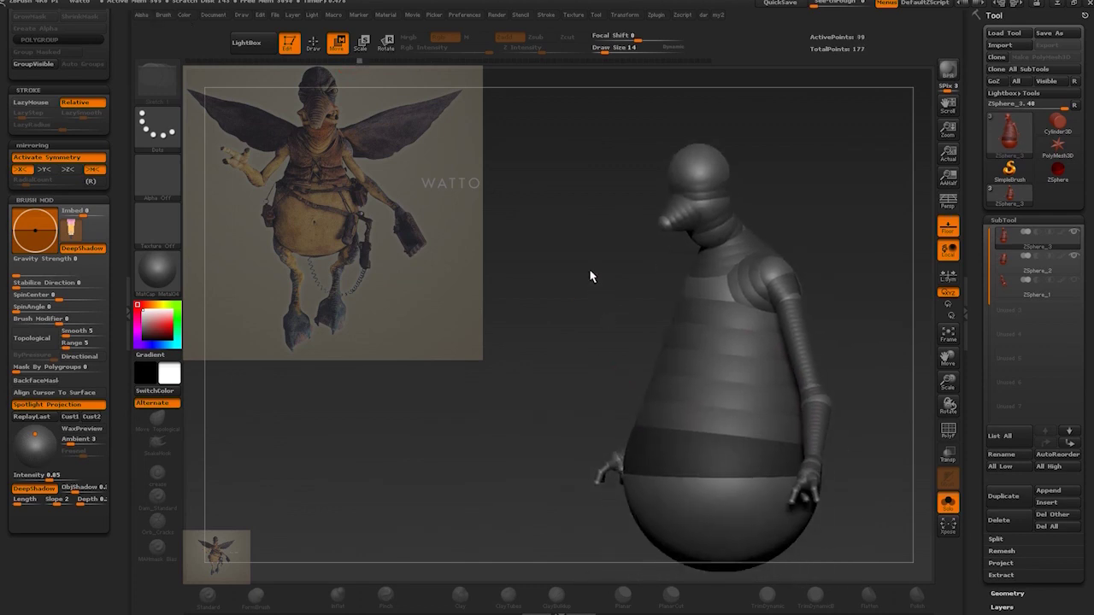
pyautogui.moveTo(365, 63); pyautogui.dragTo(379, 63)
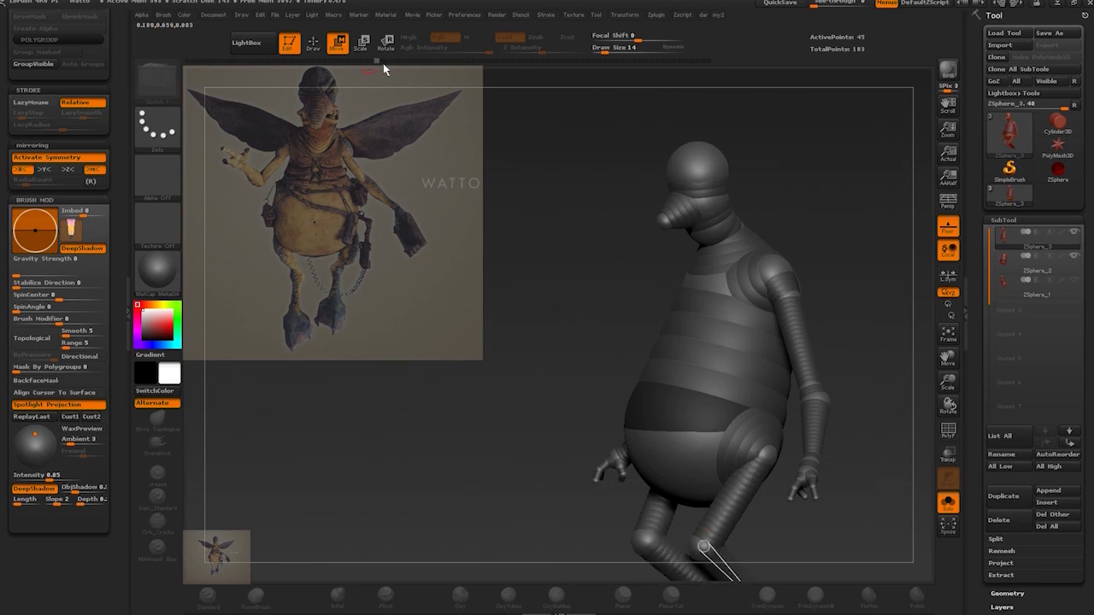
pyautogui.moveTo(894, 306); pyautogui.dragTo(614, 306)
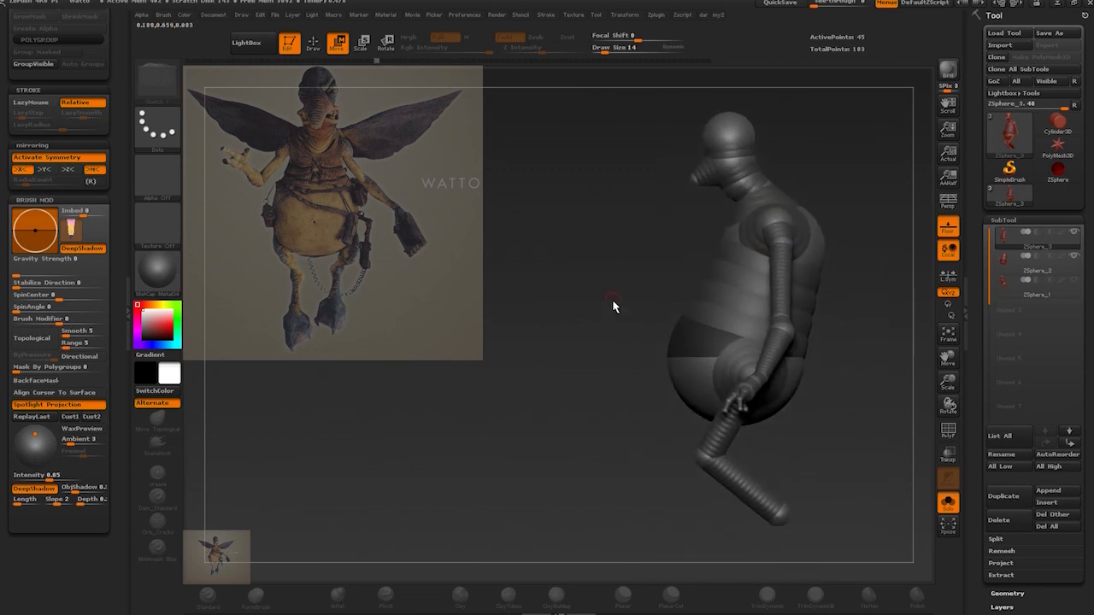
pyautogui.moveTo(380, 61); pyautogui.dragTo(384, 60)
pyautogui.keyDown('alt'); pyautogui.moveTo(610, 498); pyautogui.dragTo(585, 402); pyautogui.keyUp('alt')
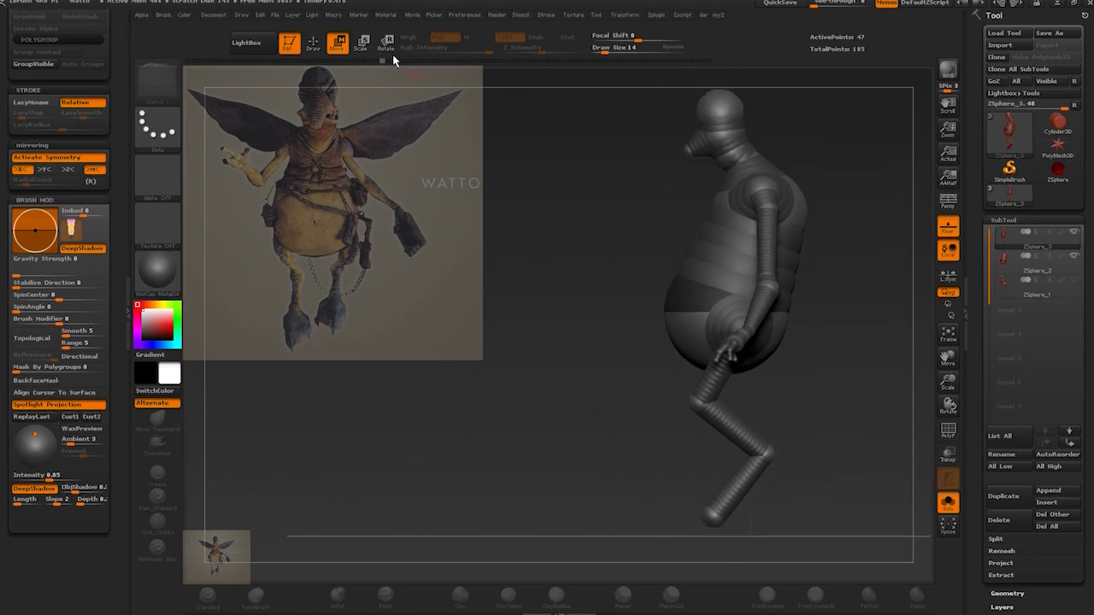
# Advance the undo history through the building of the feet to the stage with clawed toes on both legs
pyautogui.moveTo(393, 57); pyautogui.dragTo(444, 76)
pyautogui.moveTo(646, 444)
pyautogui.keyDown('alt'); pyautogui.mouseDown()
pyautogui.moveTo(644, 520)
pyautogui.moveTo(610, 310)
pyautogui.moveTo(567, 420)
pyautogui.moveTo(838, 368)
pyautogui.moveTo(753, 355)
pyautogui.mouseUp(); pyautogui.keyUp('alt')
pyautogui.moveTo(445, 61)
pyautogui.mouseDown()
pyautogui.moveTo(422, 62)
pyautogui.moveTo(488, 79)
pyautogui.mouseUp()
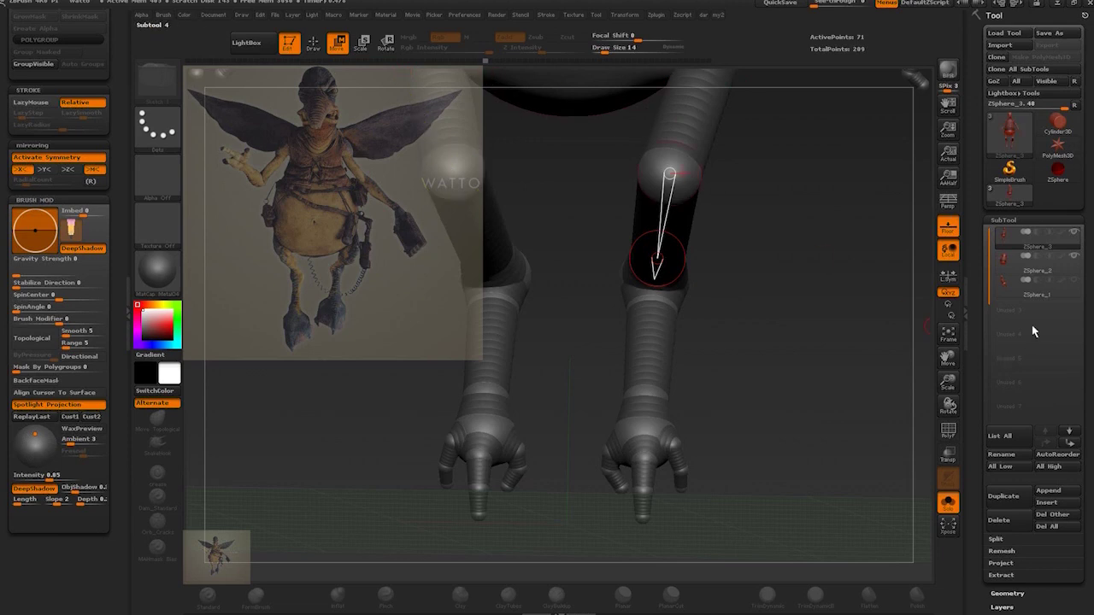
# Duplicate the ZSphere figure as a new subtool and make ZSphere_3 the active subtool, viewing its legs from the side
pyautogui.click(1009, 500)
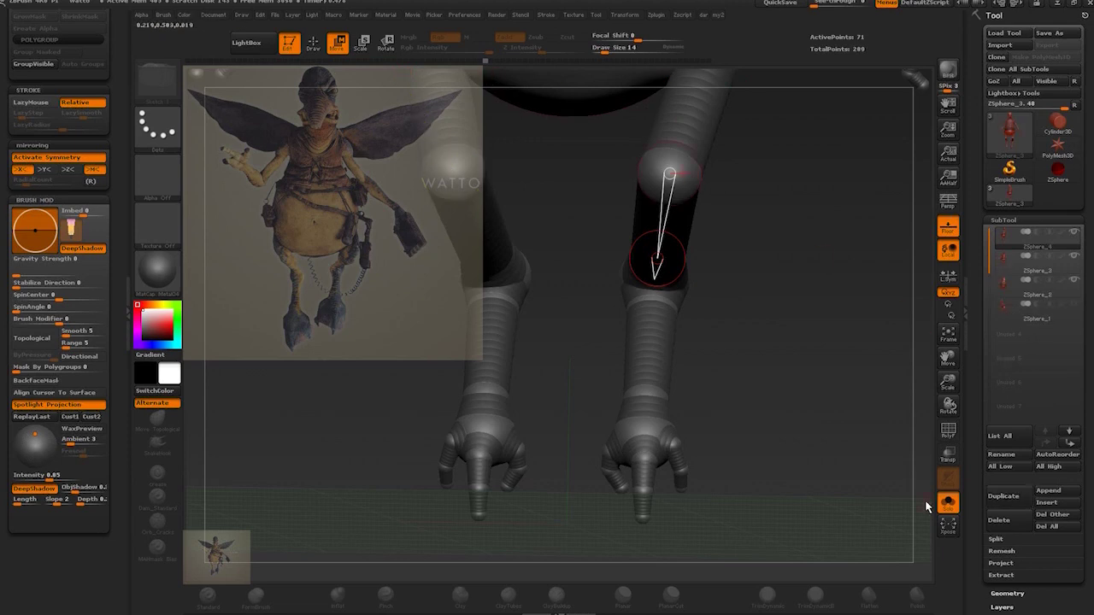
pyautogui.click(1050, 275)
pyautogui.moveTo(820, 325); pyautogui.dragTo(641, 420)
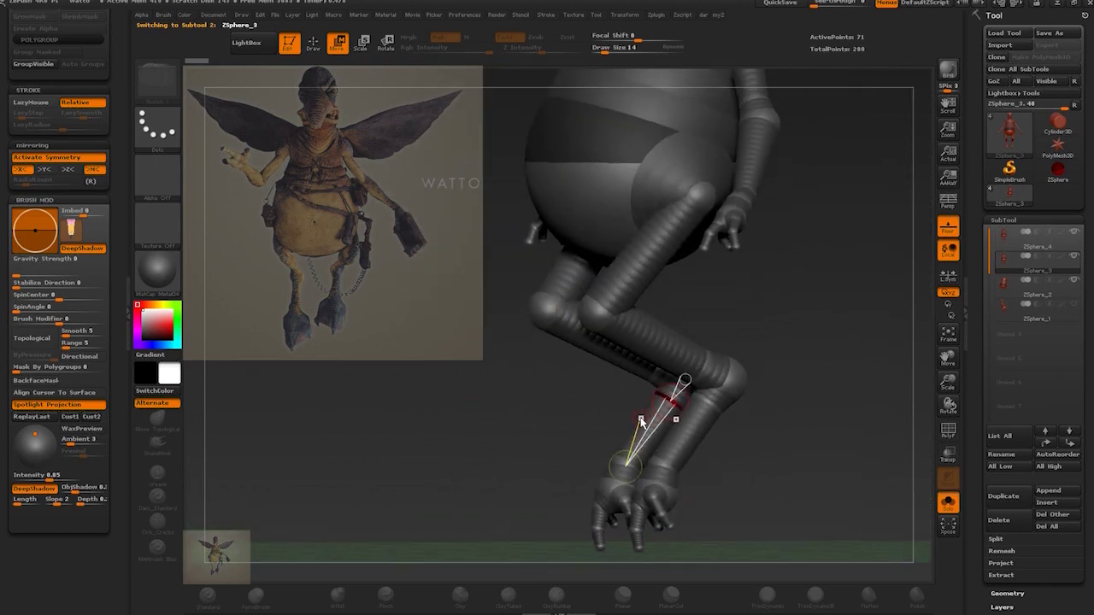
# Use Scale on ZSphere_3 to adjust the knee and ankle joint ZSpheres and the link between them
pyautogui.press('e')
pyautogui.moveTo(812, 302)
pyautogui.keyDown('alt'); pyautogui.mouseDown()
pyautogui.moveTo(821, 309)
pyautogui.moveTo(815, 300)
pyautogui.mouseUp(); pyautogui.keyUp('alt')
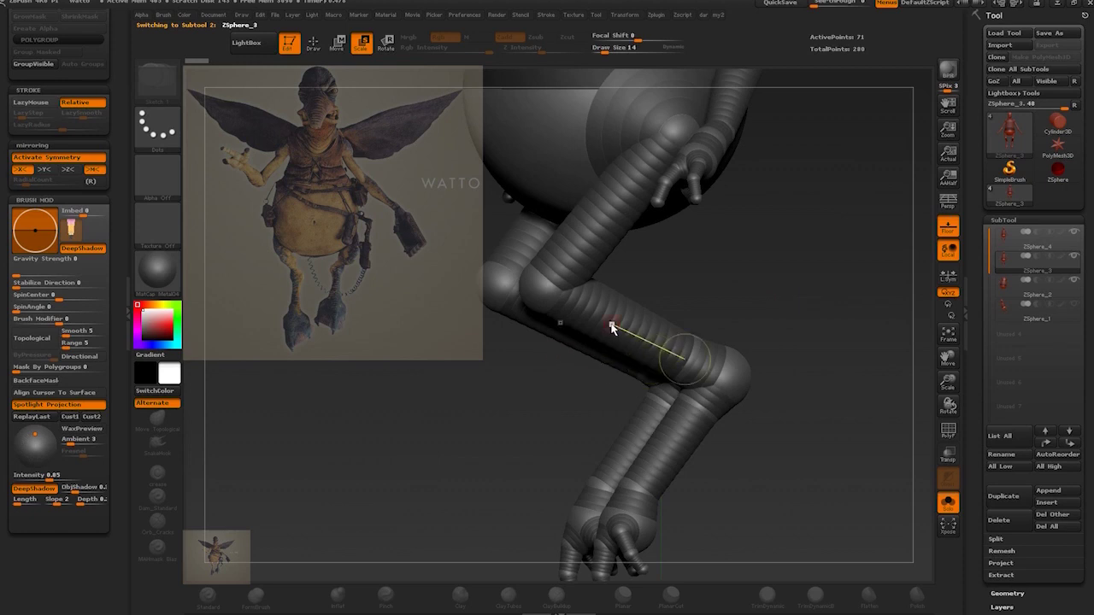
pyautogui.moveTo(619, 327); pyautogui.dragTo(709, 371)
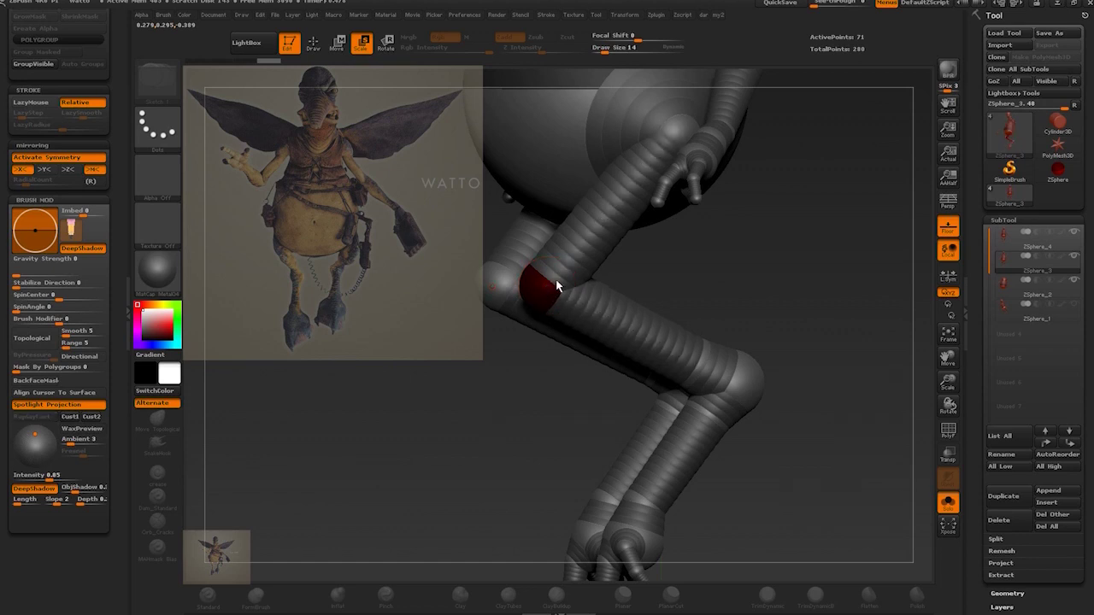
pyautogui.moveTo(561, 301)
pyautogui.mouseDown()
pyautogui.moveTo(568, 271)
pyautogui.moveTo(568, 312)
pyautogui.moveTo(597, 179)
pyautogui.moveTo(565, 384)
pyautogui.moveTo(564, 292)
pyautogui.mouseUp()
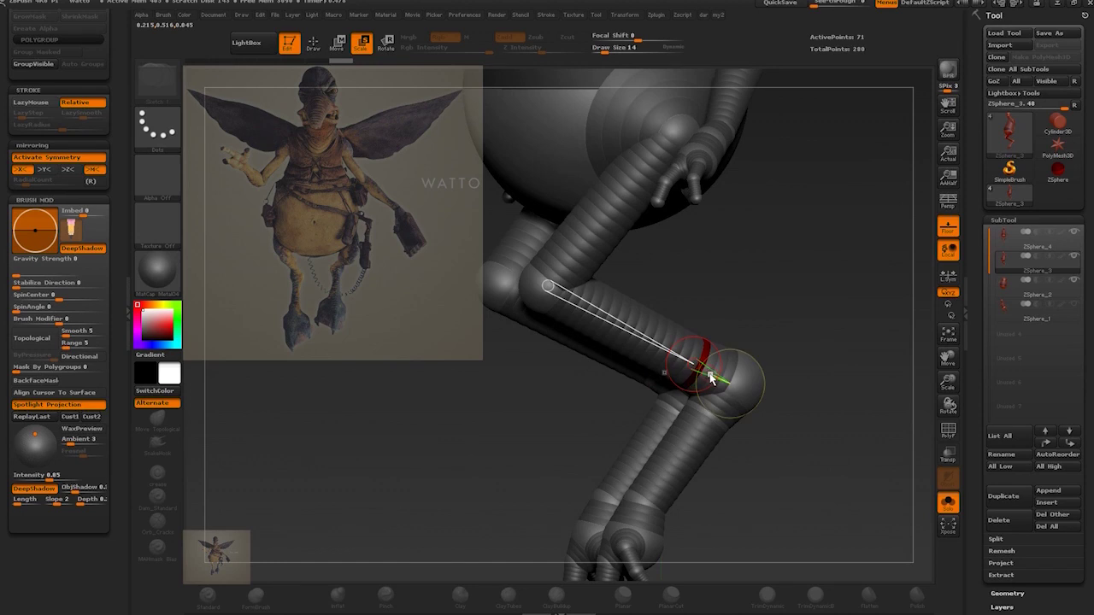
pyautogui.moveTo(711, 378); pyautogui.dragTo(717, 466)
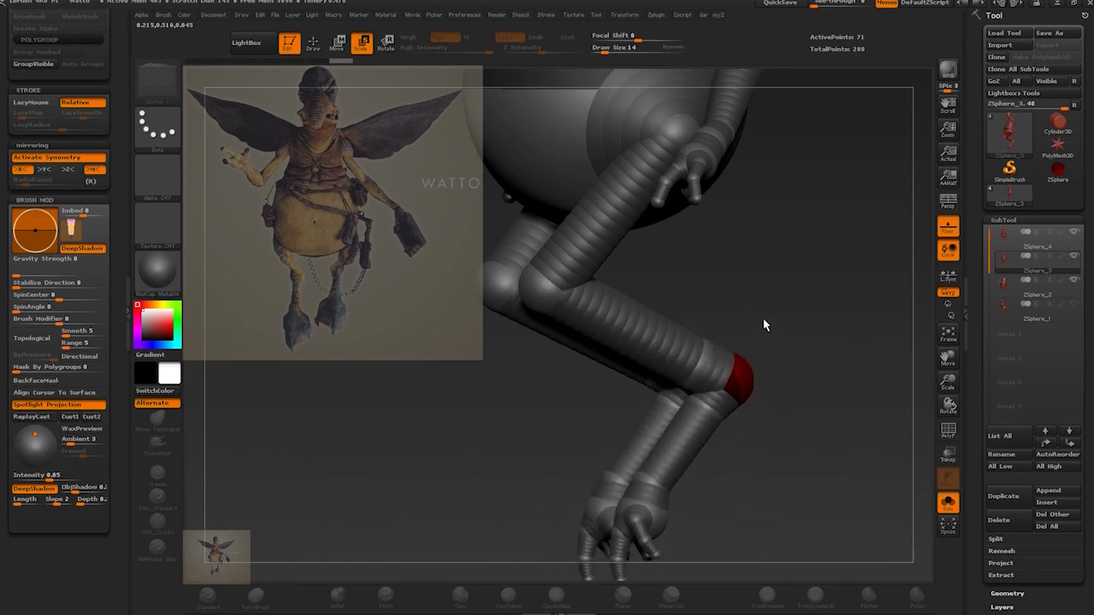
pyautogui.moveTo(763, 319); pyautogui.dragTo(747, 350)
# On ZSphere_4, advance the undo history to the stage with four wing bones per side and inspect one wing up close
pyautogui.keyDown('alt'); pyautogui.moveTo(815, 461); pyautogui.dragTo(791, 445); pyautogui.keyUp('alt')
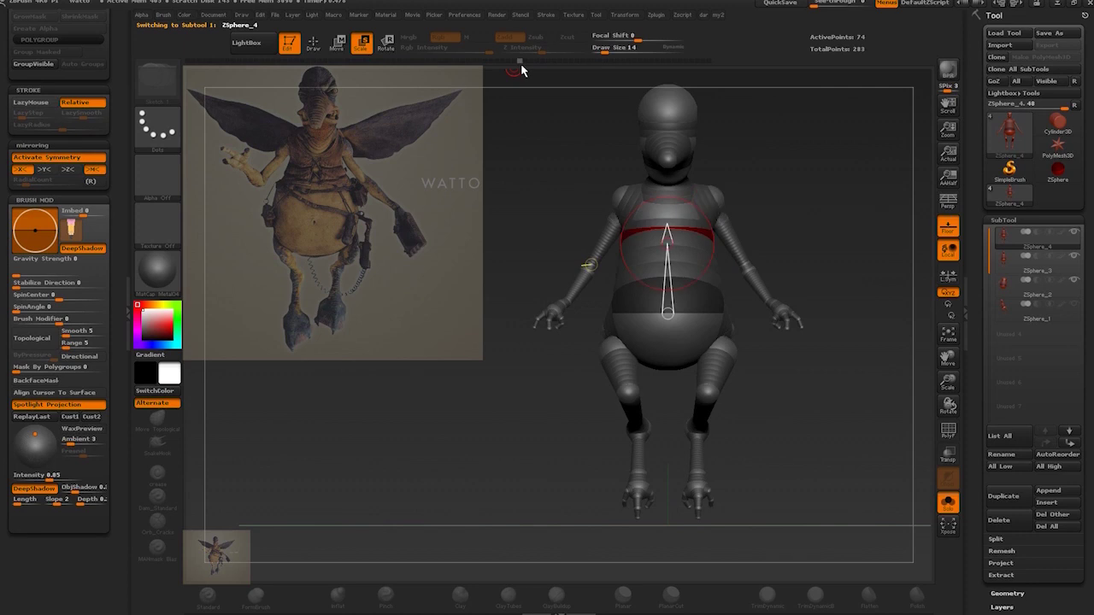
pyautogui.moveTo(521, 66); pyautogui.dragTo(580, 74)
pyautogui.keyDown('alt'); pyautogui.moveTo(820, 225); pyautogui.dragTo(838, 240); pyautogui.keyUp('alt')
pyautogui.moveTo(836, 243); pyautogui.dragTo(852, 219, button='right')
pyautogui.keyDown('alt'); pyautogui.moveTo(853, 219); pyautogui.dragTo(726, 475); pyautogui.keyUp('alt')
pyautogui.moveTo(752, 399)
pyautogui.keyDown('alt'); pyautogui.mouseDown()
pyautogui.moveTo(769, 391)
pyautogui.moveTo(744, 417)
pyautogui.mouseUp(); pyautogui.keyUp('alt')
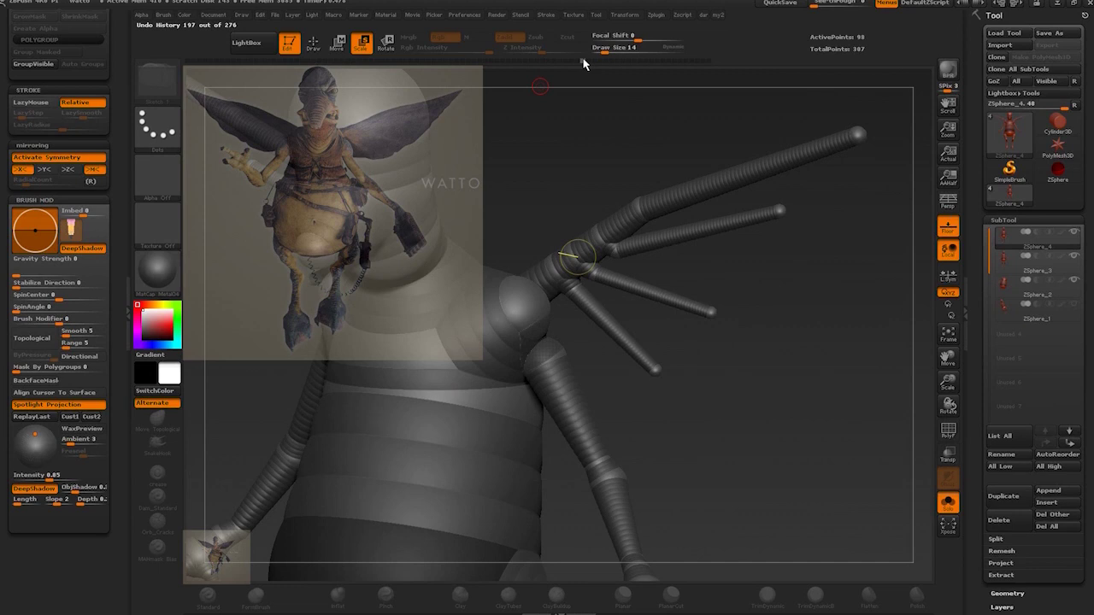
# Step the undo history back to the stage where each wing is a single long ZSphere chain from the shoulder
pyautogui.moveTo(582, 61); pyautogui.dragTo(557, 67)
pyautogui.hotkey('ctrl', 'z')
pyautogui.hotkey('ctrl', 'z')
pyautogui.hotkey('ctrl', 'z')
pyautogui.hotkey('ctrl', 'z')
pyautogui.hotkey('ctrl', 'z')
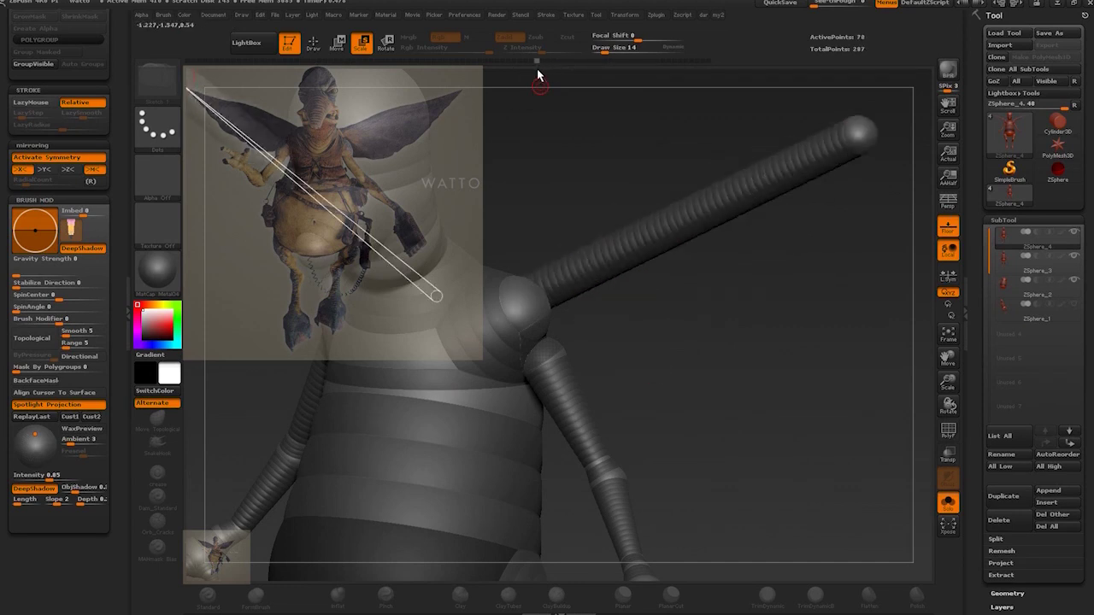
# From behind the figure, step the undo history back to the short wing stubs and forward to the bent, tapered main wing bones
pyautogui.moveTo(667, 305); pyautogui.dragTo(842, 224, button='right')
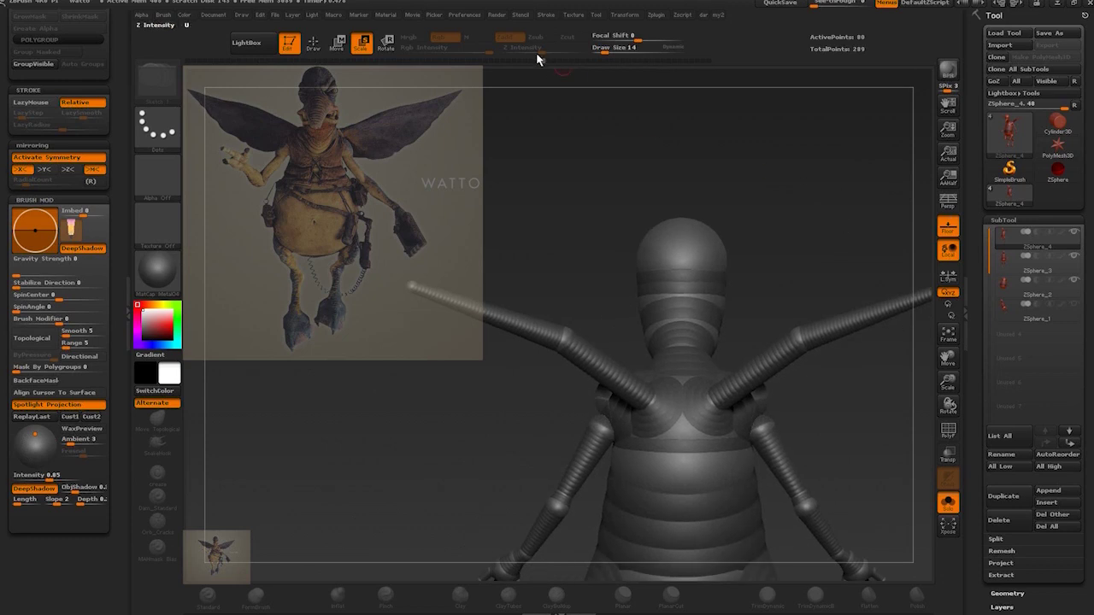
pyautogui.hotkey('ctrl', 'z')
pyautogui.hotkey('ctrl', 'z')
pyautogui.hotkey('ctrl', 'z')
pyautogui.hotkey('ctrl', 'z')
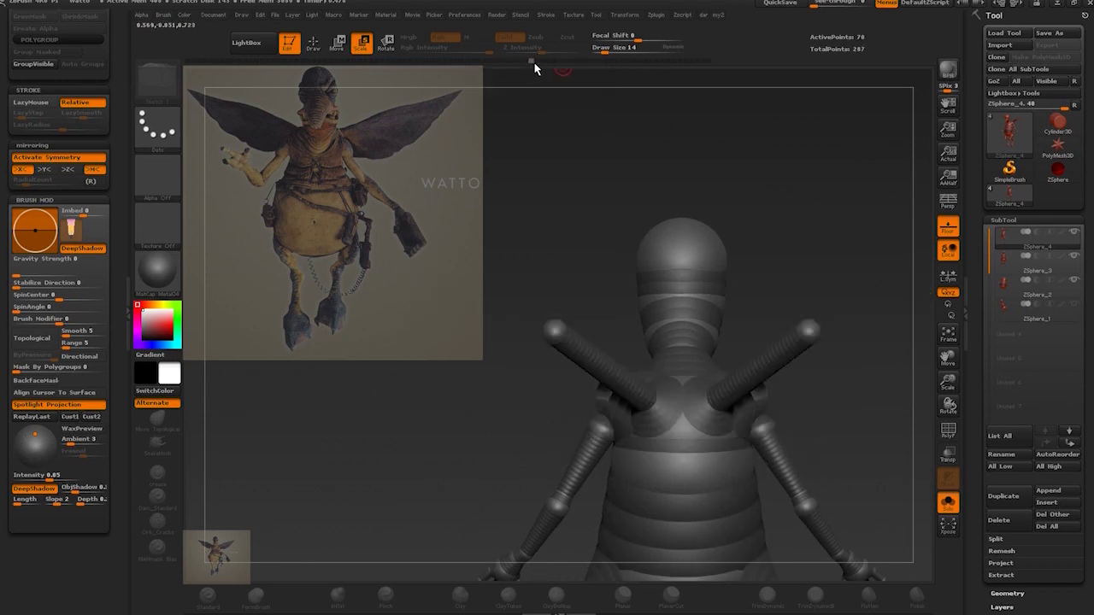
pyautogui.hotkey('ctrl', 'z')
pyautogui.hotkey('ctrl', 'z')
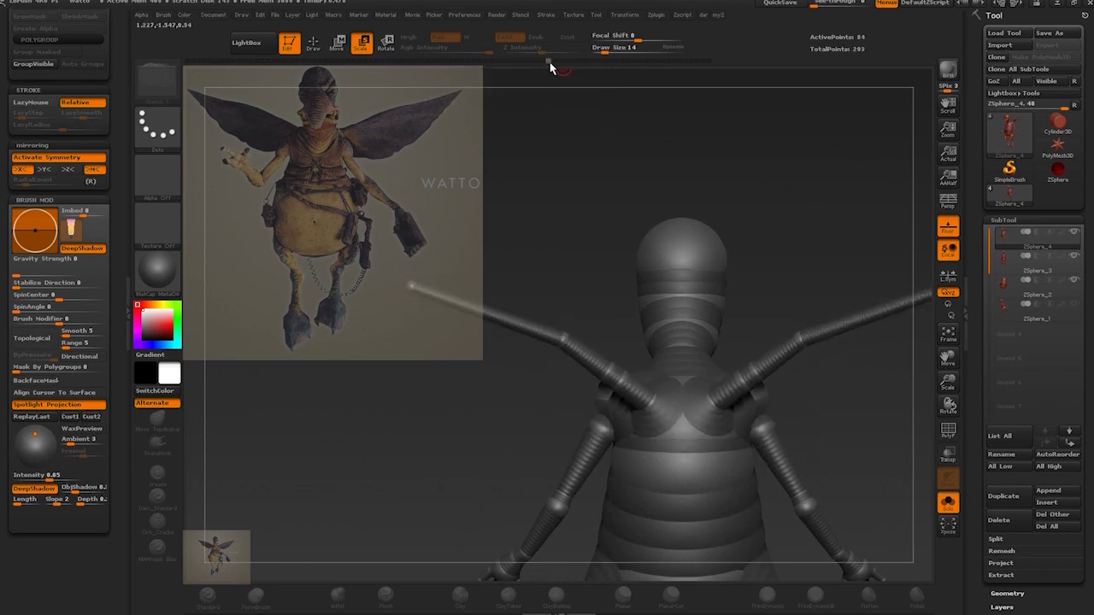
pyautogui.hotkey('ctrl', 'shift', 'z')
pyautogui.hotkey('ctrl', 'shift', 'z')
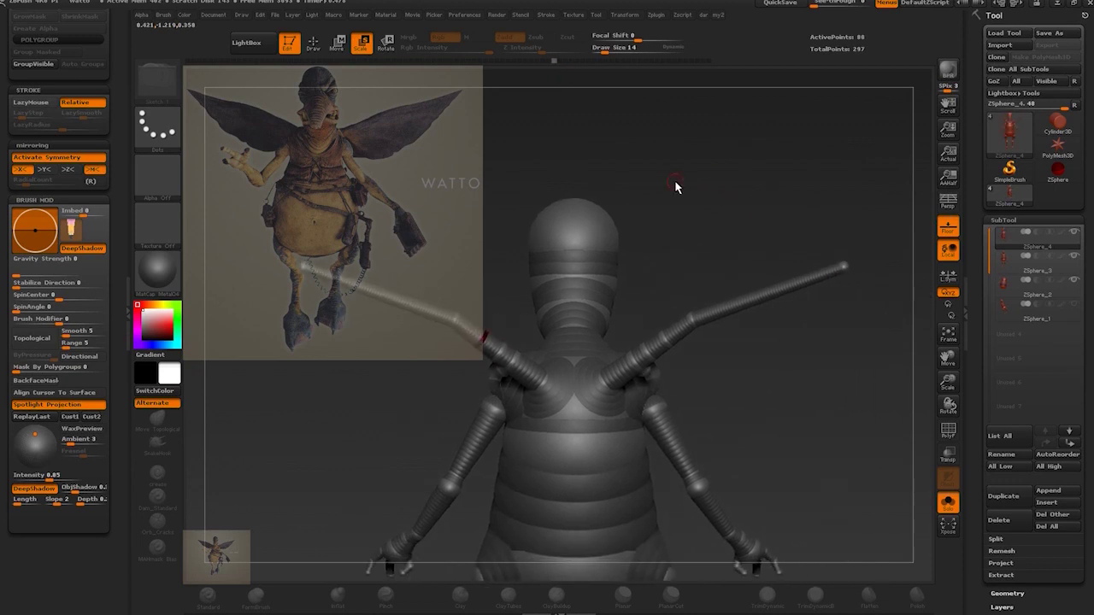
# Advance the undo history to the wings with four jointed bones per side and view them from behind and in front
pyautogui.moveTo(557, 63)
pyautogui.mouseDown()
pyautogui.moveTo(645, 75)
pyautogui.moveTo(644, 85)
pyautogui.mouseUp()
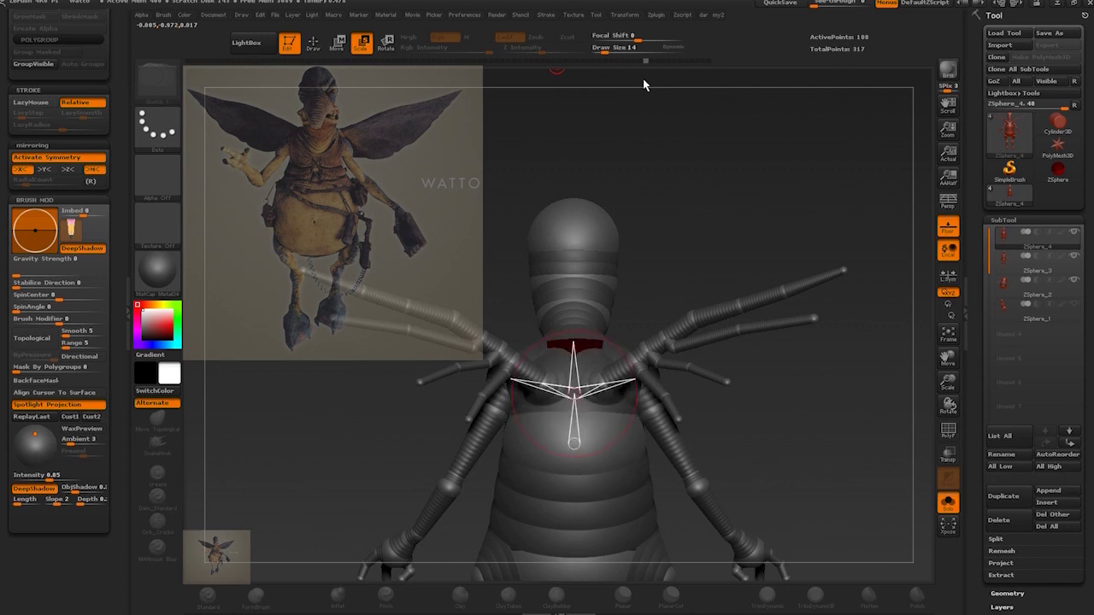
pyautogui.moveTo(708, 185); pyautogui.dragTo(644, 180)
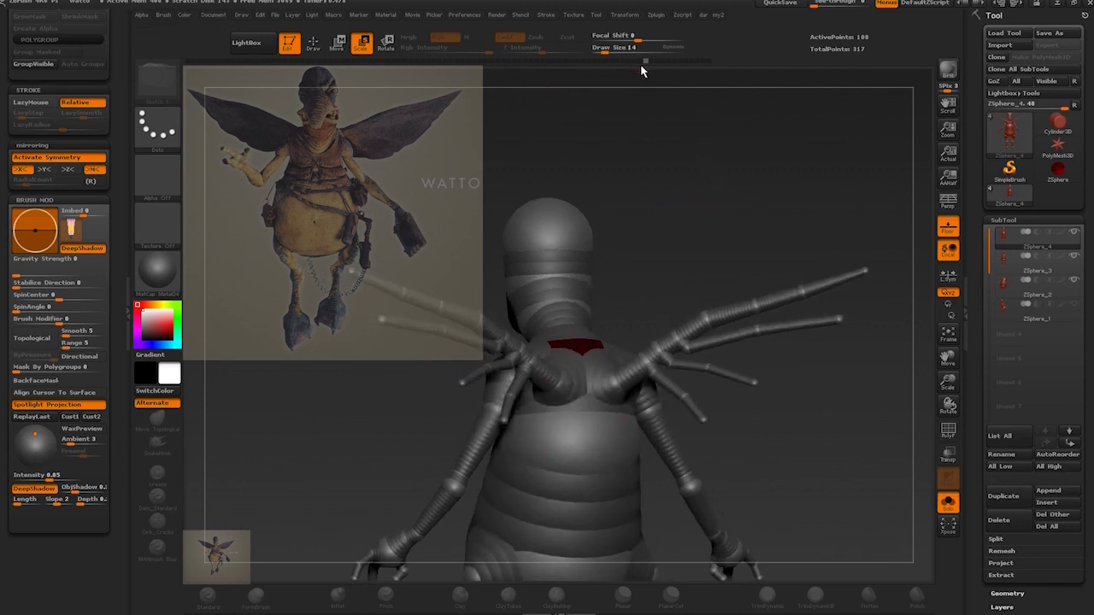
pyautogui.moveTo(652, 58)
pyautogui.mouseDown()
pyautogui.moveTo(667, 66)
pyautogui.moveTo(641, 74)
pyautogui.moveTo(634, 63)
pyautogui.mouseUp()
pyautogui.moveTo(718, 224); pyautogui.dragTo(812, 283)
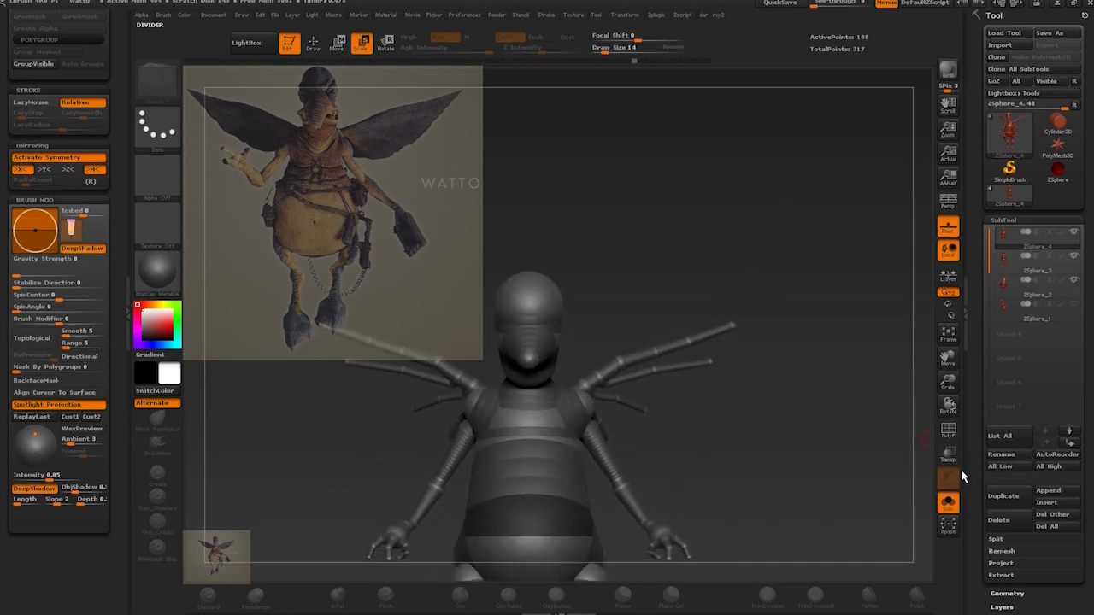
# Duplicate the winged ZSphere figure as a new subtool and make ZSphere_4 the active subtool
pyautogui.click(1004, 497)
pyautogui.moveTo(840, 449); pyautogui.dragTo(799, 385)
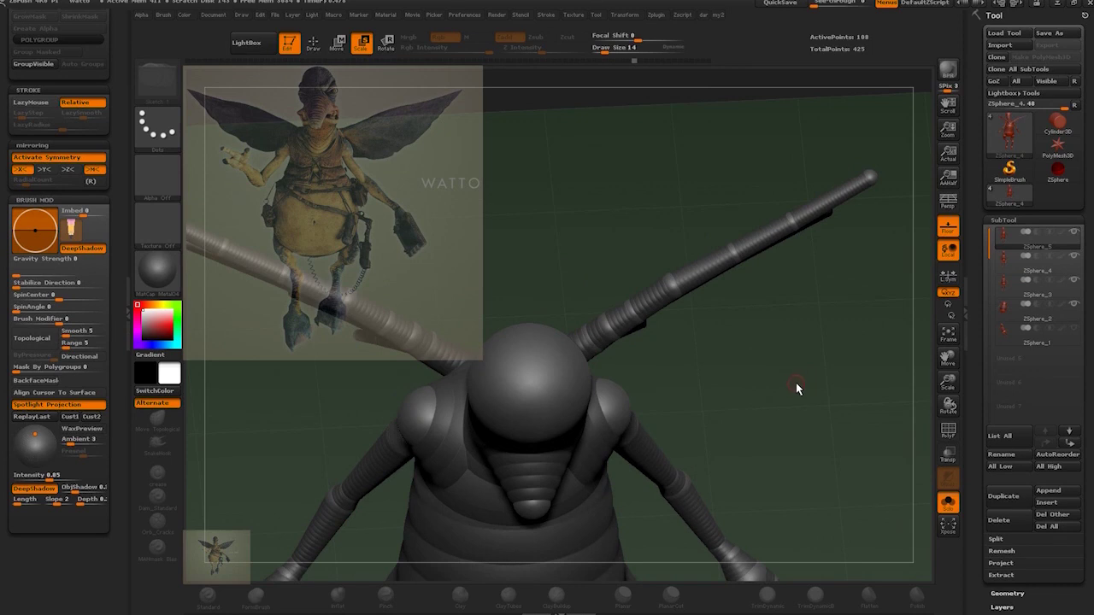
pyautogui.press('r')
pyautogui.moveTo(749, 359); pyautogui.dragTo(786, 378)
pyautogui.click(993, 285)
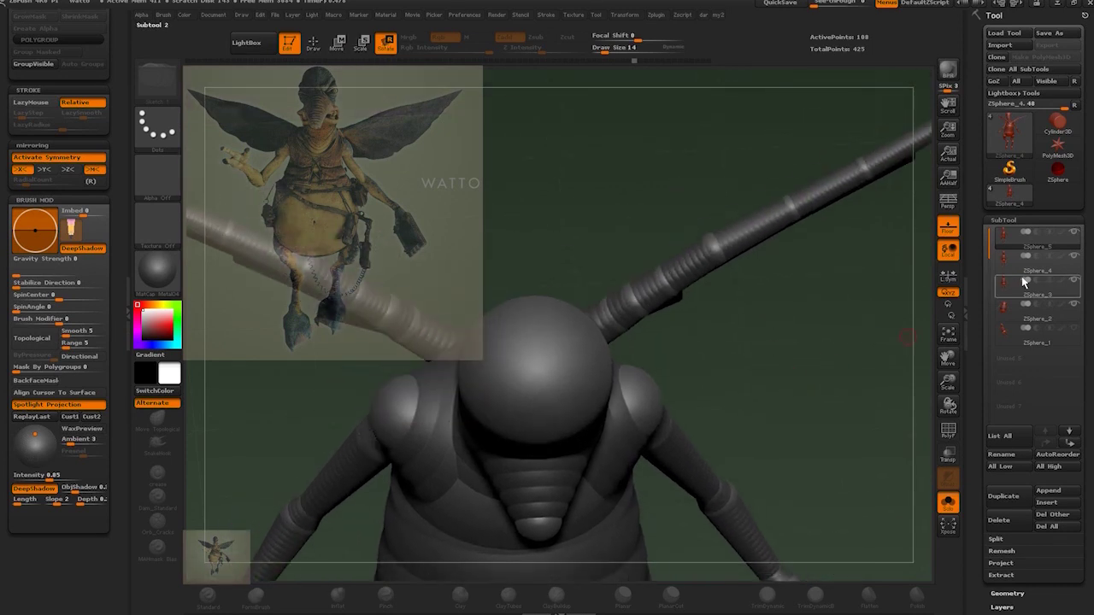
# Scale and rotate the base joints of ZSphere_4's wings to adjust the spread and angle of the wing bones on both sides
pyautogui.moveTo(766, 317); pyautogui.dragTo(682, 289)
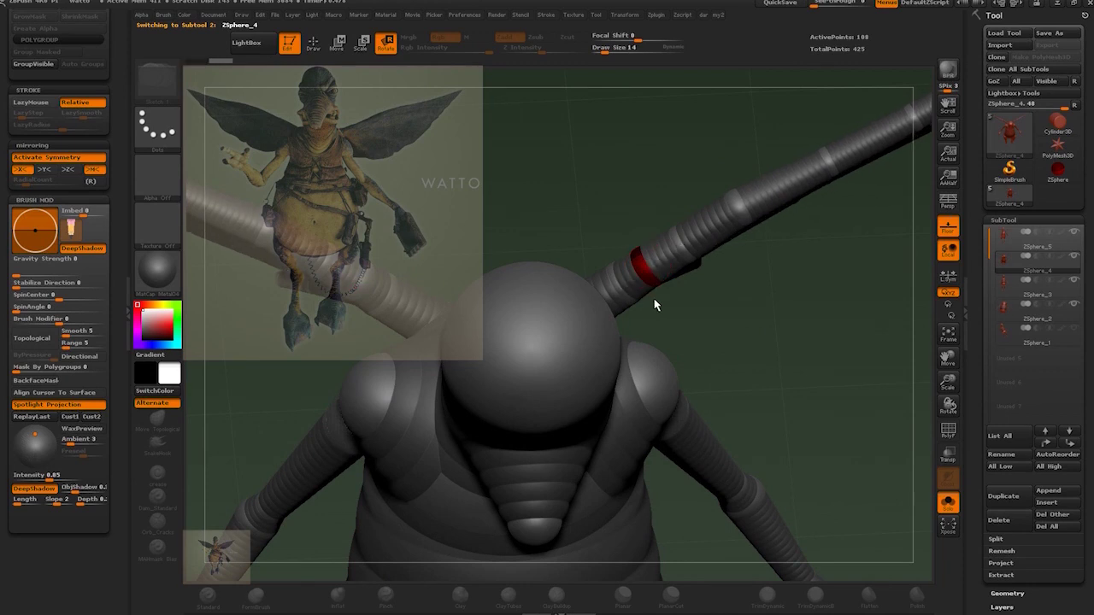
pyautogui.moveTo(776, 359); pyautogui.dragTo(693, 365)
pyautogui.press('e')
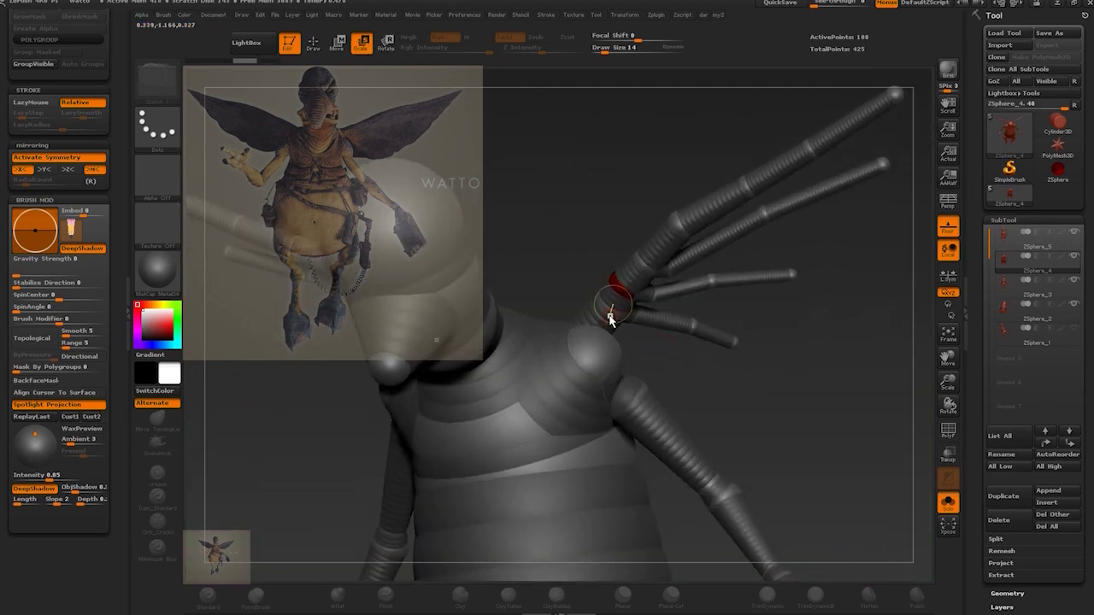
pyautogui.moveTo(612, 306)
pyautogui.mouseDown()
pyautogui.moveTo(642, 335)
pyautogui.moveTo(530, 266)
pyautogui.moveTo(615, 398)
pyautogui.moveTo(513, 182)
pyautogui.moveTo(601, 368)
pyautogui.moveTo(571, 334)
pyautogui.moveTo(589, 345)
pyautogui.moveTo(596, 328)
pyautogui.moveTo(617, 359)
pyautogui.moveTo(562, 288)
pyautogui.moveTo(604, 348)
pyautogui.moveTo(597, 306)
pyautogui.moveTo(675, 354)
pyautogui.mouseUp()
pyautogui.press('r')
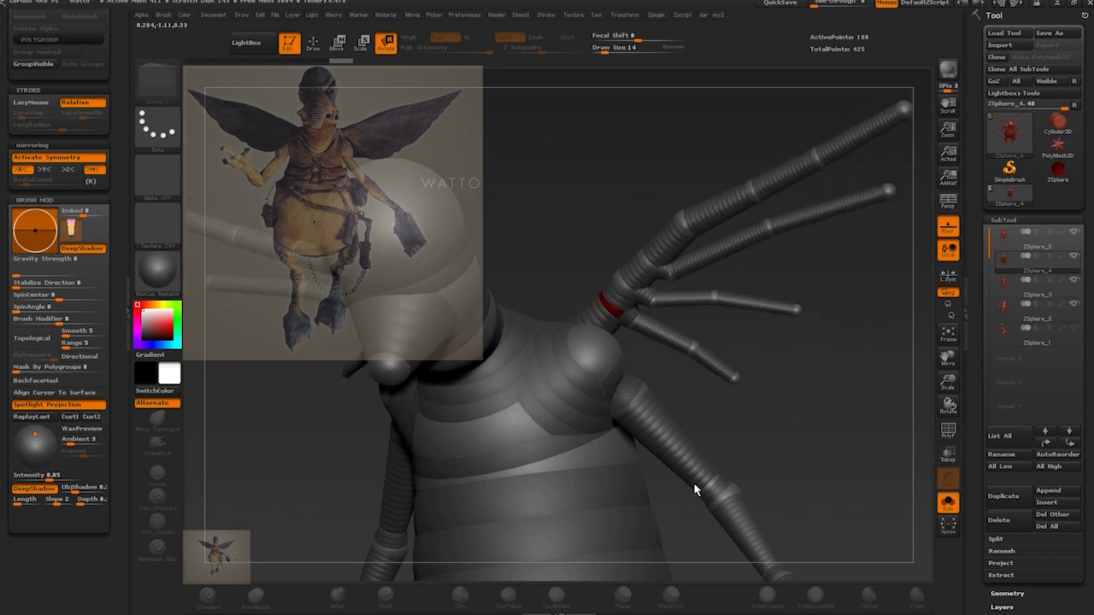
pyautogui.moveTo(695, 490); pyautogui.dragTo(613, 360)
pyautogui.moveTo(591, 324)
pyautogui.mouseDown()
pyautogui.moveTo(612, 343)
pyautogui.moveTo(583, 311)
pyautogui.mouseUp()
pyautogui.moveTo(689, 379); pyautogui.dragTo(785, 391)
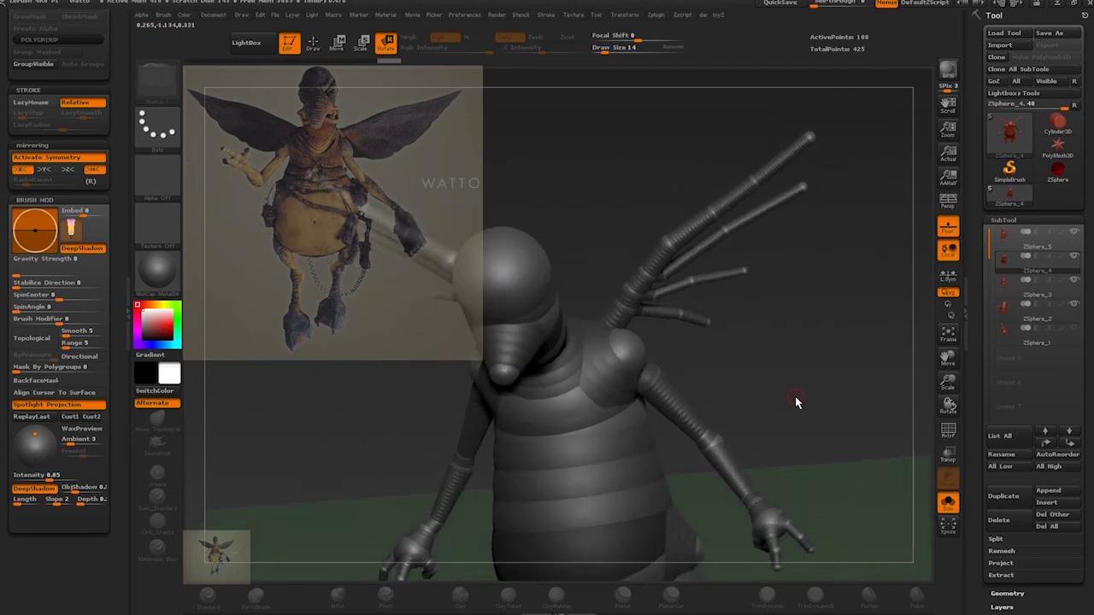
pyautogui.moveTo(794, 398); pyautogui.dragTo(782, 377)
# Switch to subtool ZSphere_5 and advance its undo history to a later stage, with the whole winged figure in view
pyautogui.click(1001, 244)
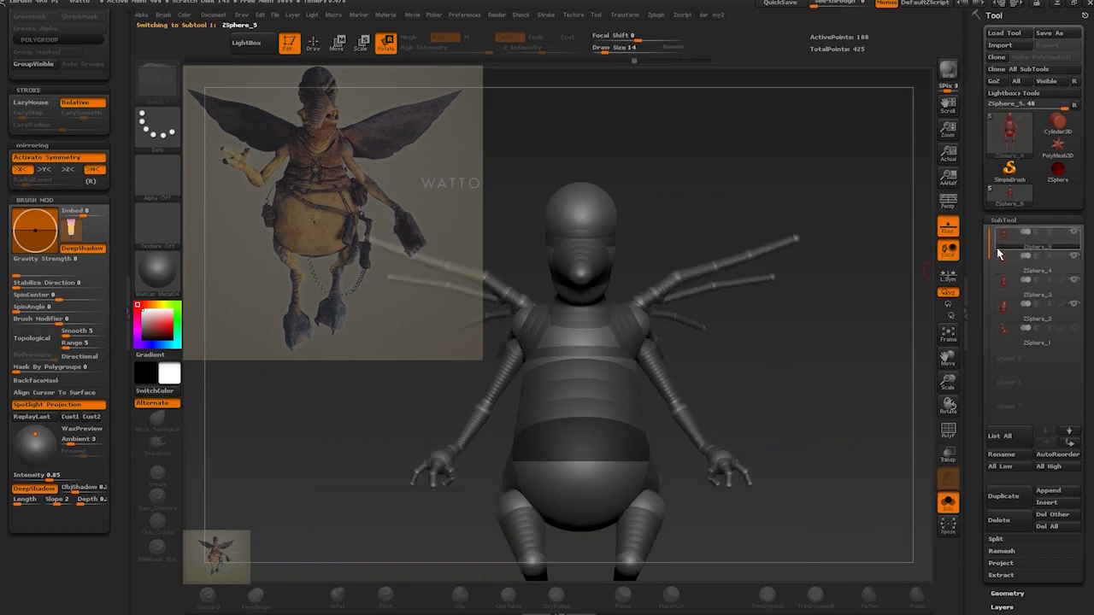
pyautogui.moveTo(637, 60)
pyautogui.mouseDown()
pyautogui.moveTo(710, 65)
pyautogui.moveTo(670, 68)
pyautogui.mouseUp()
pyautogui.keyDown('alt'); pyautogui.moveTo(828, 387); pyautogui.dragTo(849, 320); pyautogui.keyUp('alt')
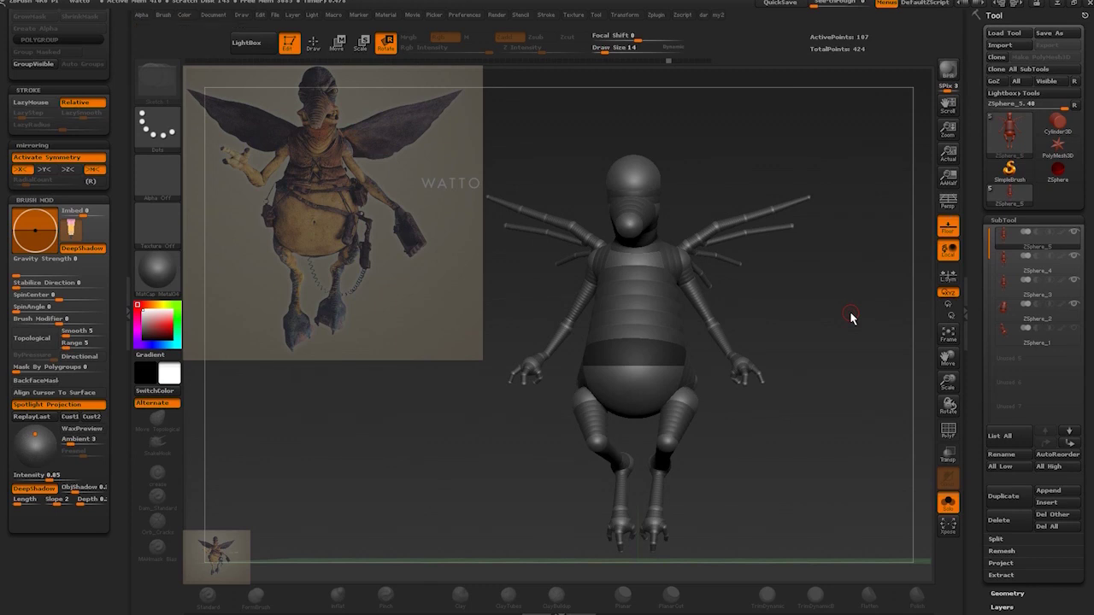
# Toggle the adaptive skin preview to compare the ZSpheres with the skinned mesh, leaving the mesh preview on
pyautogui.press('a')
pyautogui.press('a')
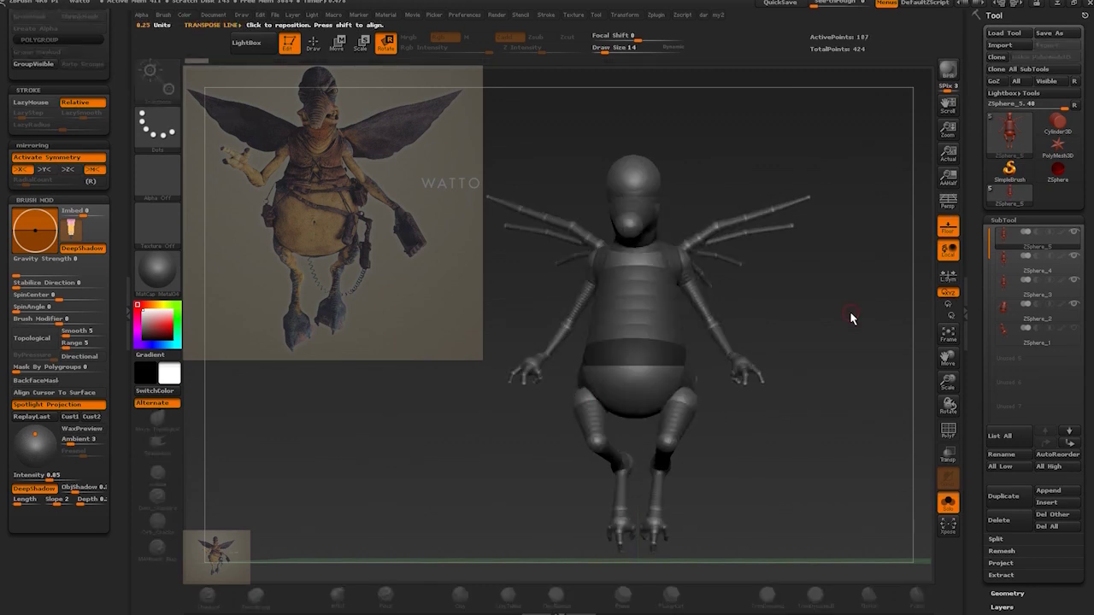
pyautogui.press('a')
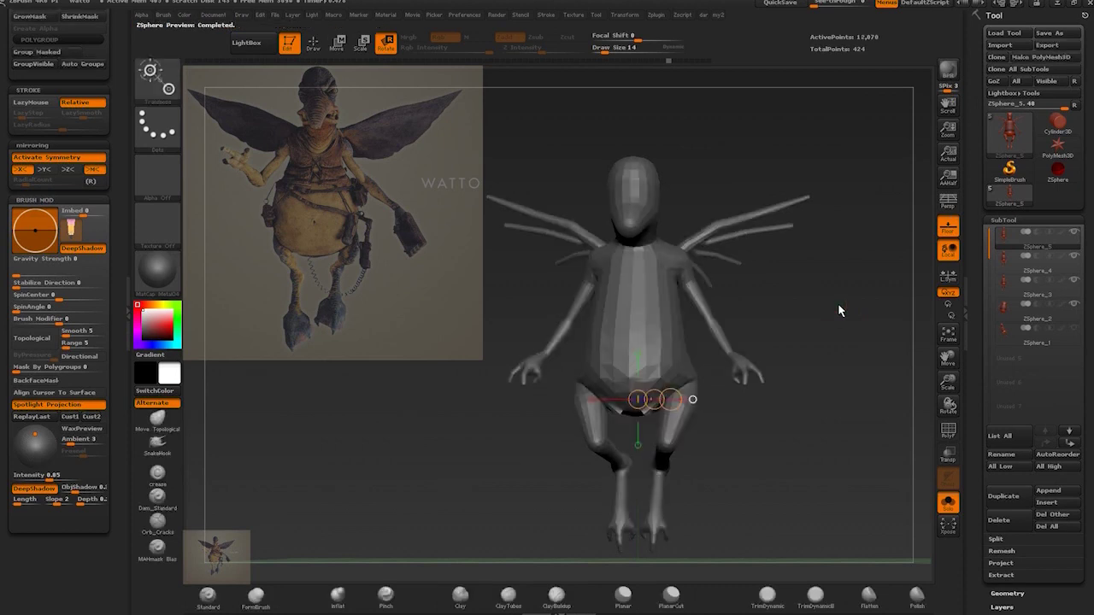
pyautogui.press('a')
pyautogui.press('a')
# Turn on Draw Polyframe to show the wireframe and polygroup colours of the skinned preview, toggling it off and on again
pyautogui.click(951, 432)
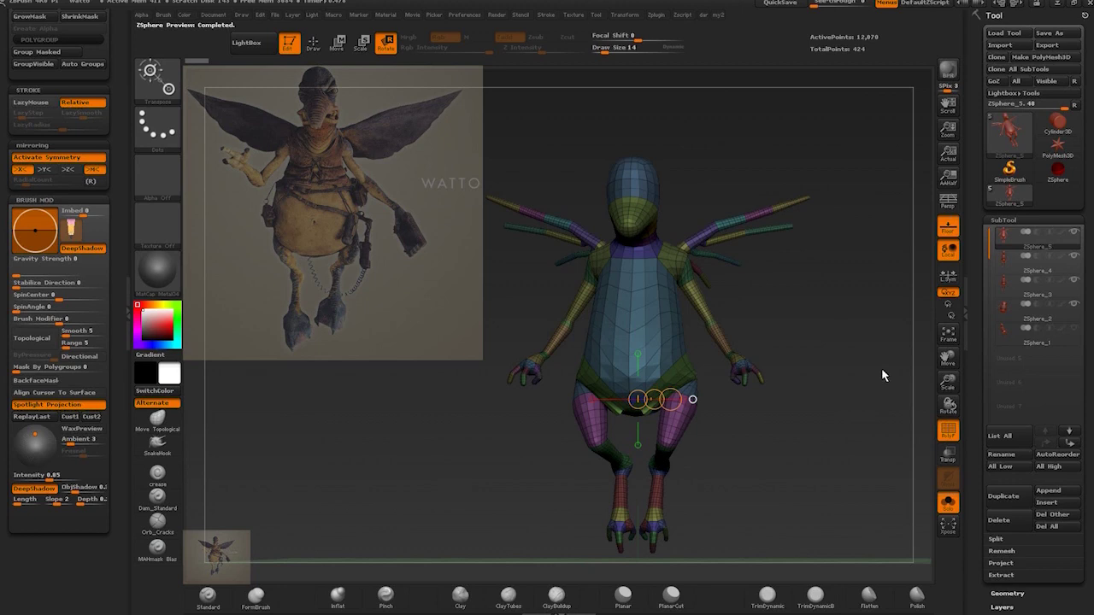
pyautogui.click(949, 436)
pyautogui.click(949, 436)
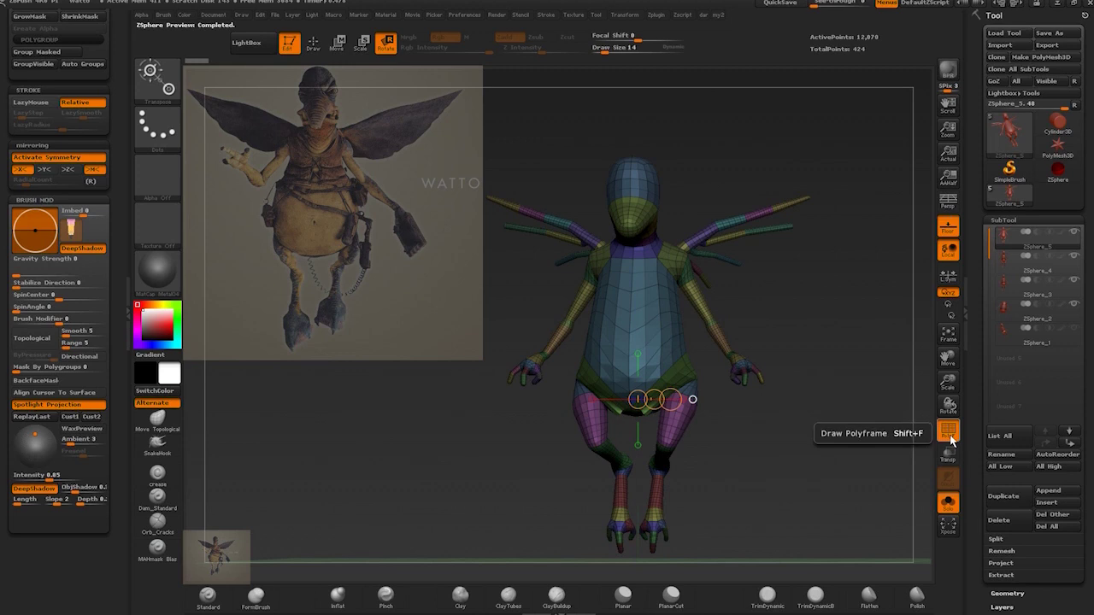
# Compare the angled figure's ZSphere chain with its adaptive skin preview, toggling Draw Polyframe to examine the polygroup colours
pyautogui.click(949, 435)
pyautogui.click(949, 435)
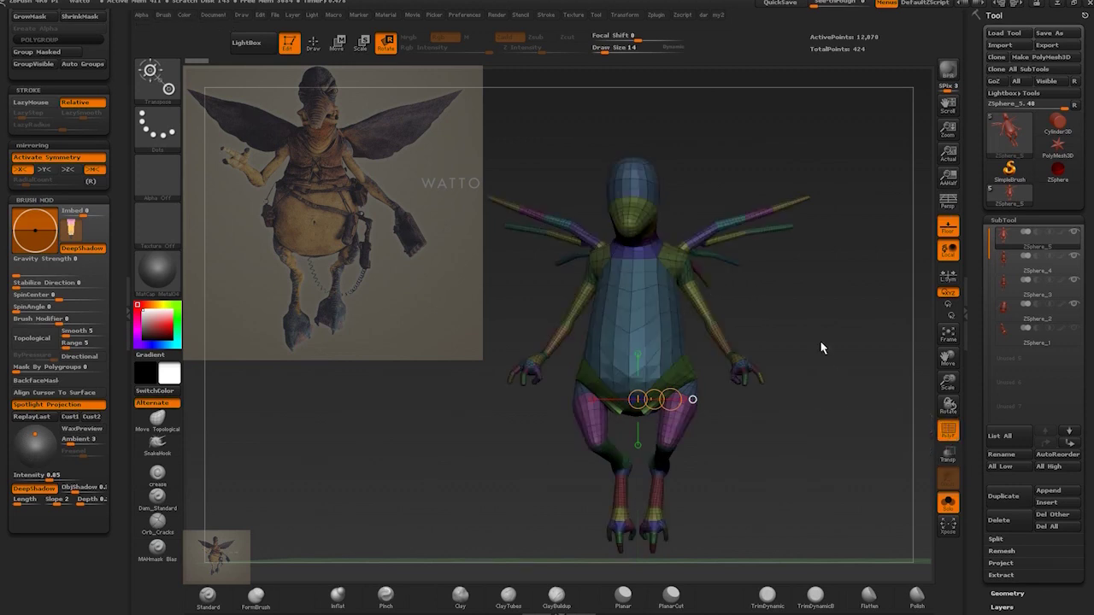
pyautogui.moveTo(878, 355); pyautogui.dragTo(865, 354)
pyautogui.press('a')
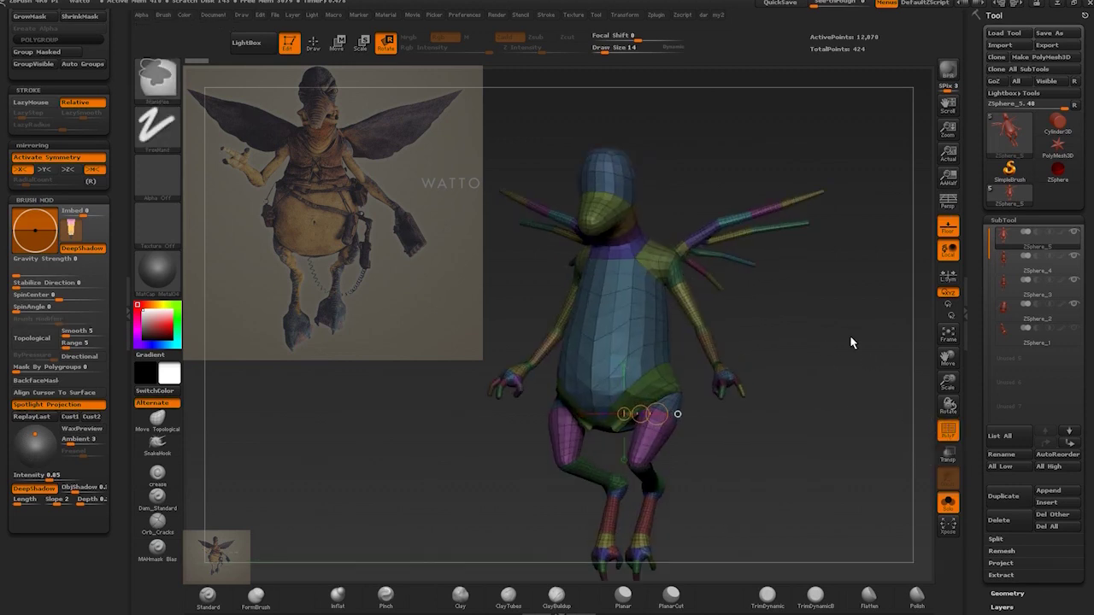
pyautogui.click(945, 440)
pyautogui.press('a')
pyautogui.press('a')
pyautogui.click(952, 436)
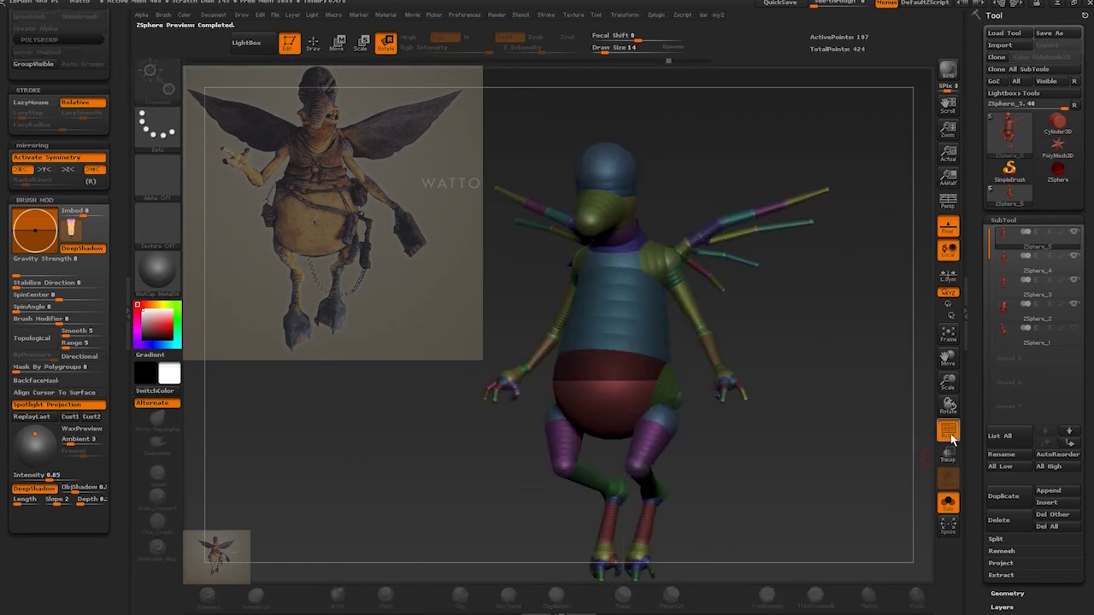
pyautogui.click(953, 438)
pyautogui.click(951, 438)
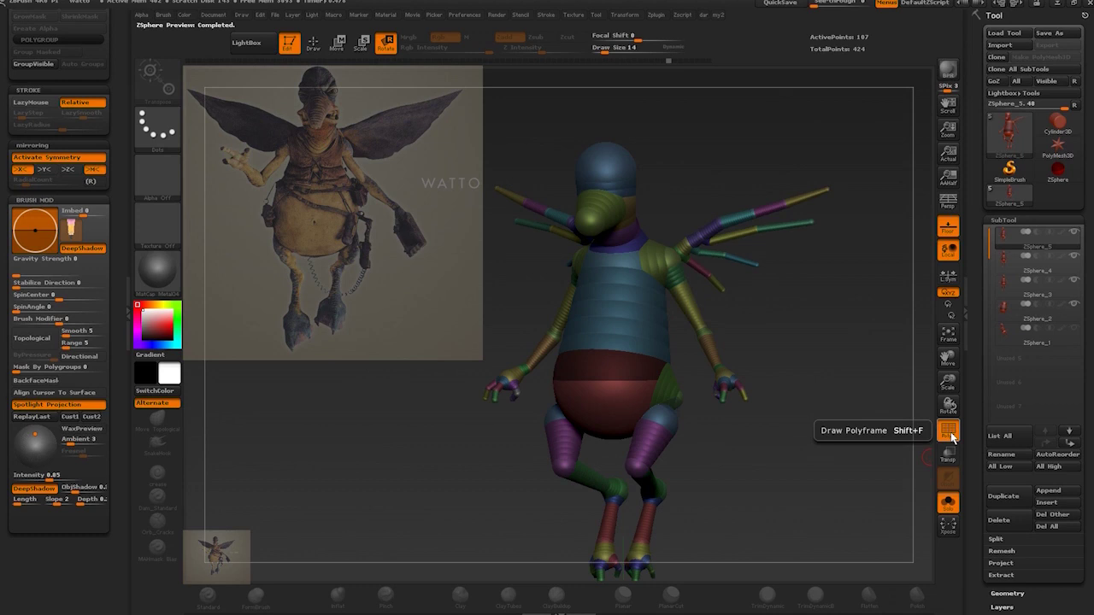
# Examine the upper body, arms and wing bones up close, with the polygroup colours and the skin preview toggled off and on
pyautogui.keyDown('ctrl'); pyautogui.moveTo(877, 372); pyautogui.dragTo(897, 440, button='right'); pyautogui.keyUp('ctrl')
pyautogui.keyDown('alt'); pyautogui.moveTo(897, 440); pyautogui.dragTo(845, 411); pyautogui.keyUp('alt')
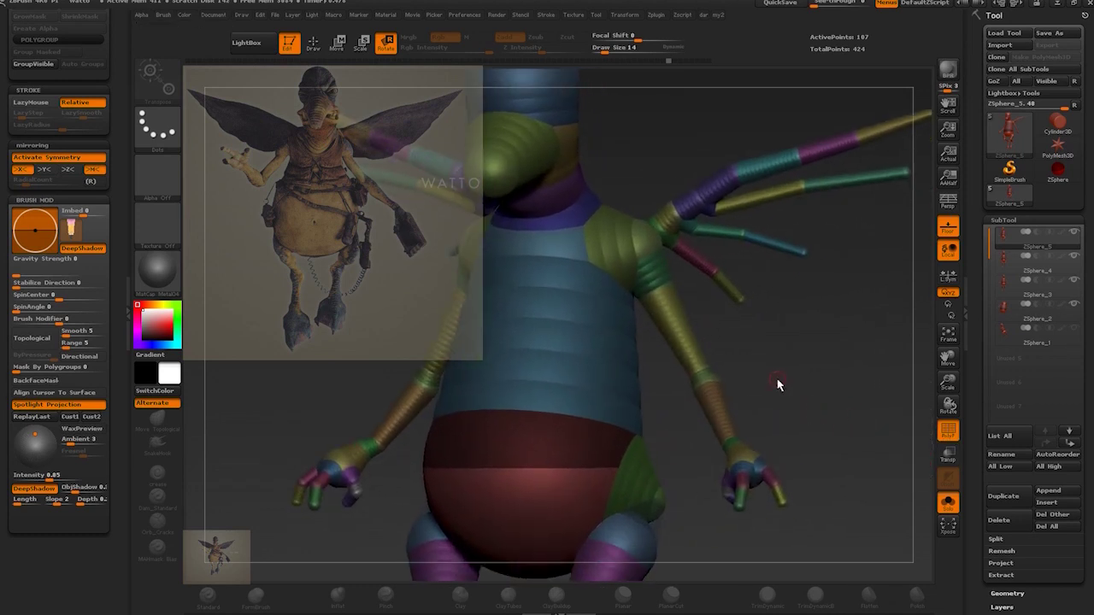
pyautogui.press('a')
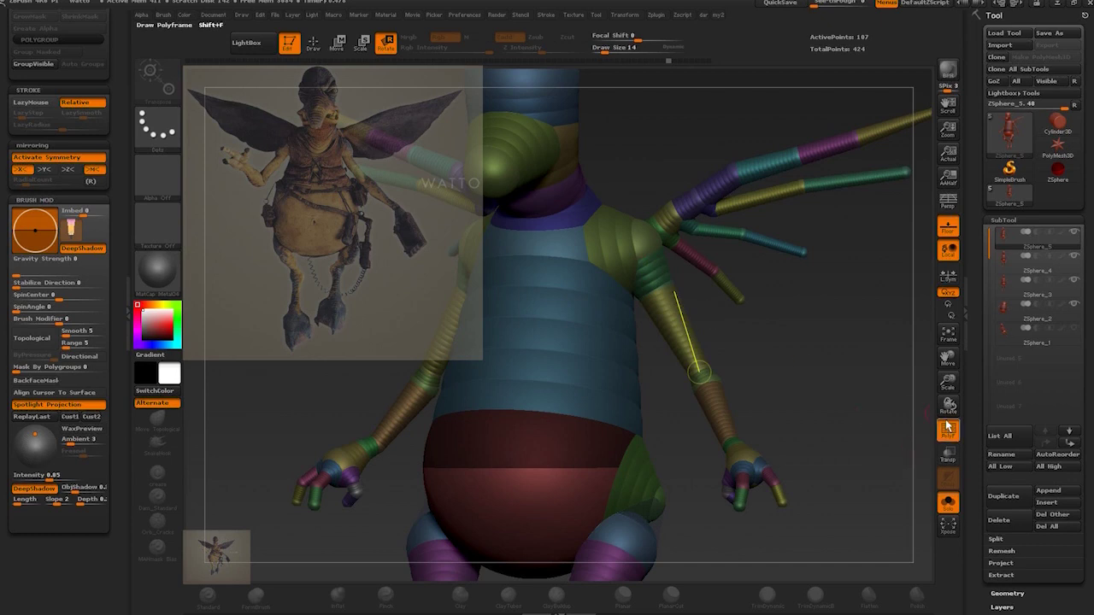
pyautogui.press('a')
pyautogui.click(952, 435)
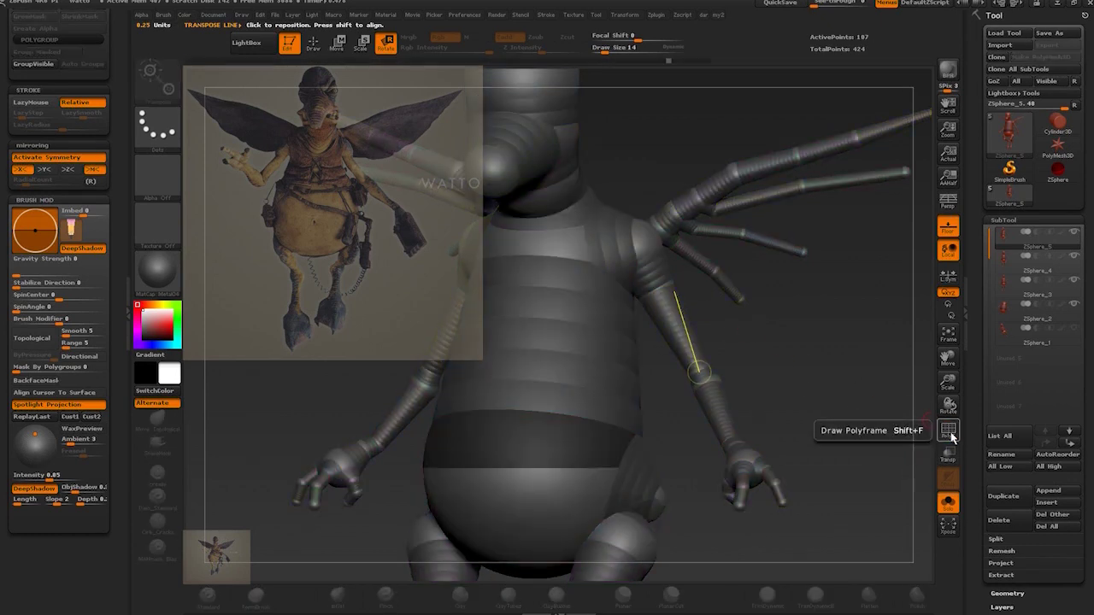
pyautogui.click(952, 436)
pyautogui.press('a')
pyautogui.press('a')
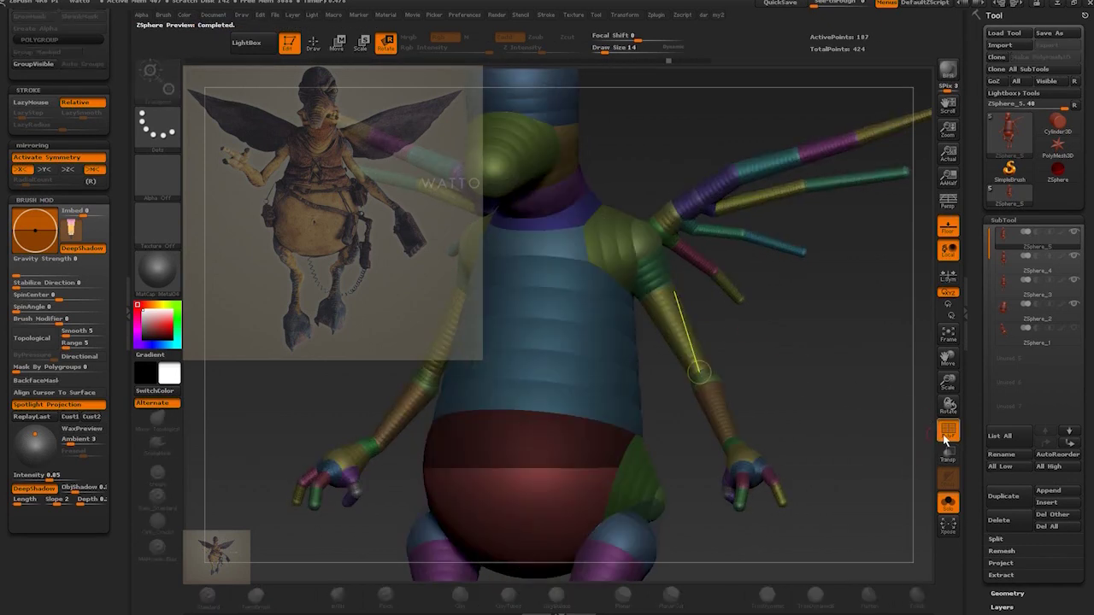
# Switch to subtool ZSphere_4 and duplicate it
pyautogui.click(1064, 265)
pyautogui.click(1012, 500)
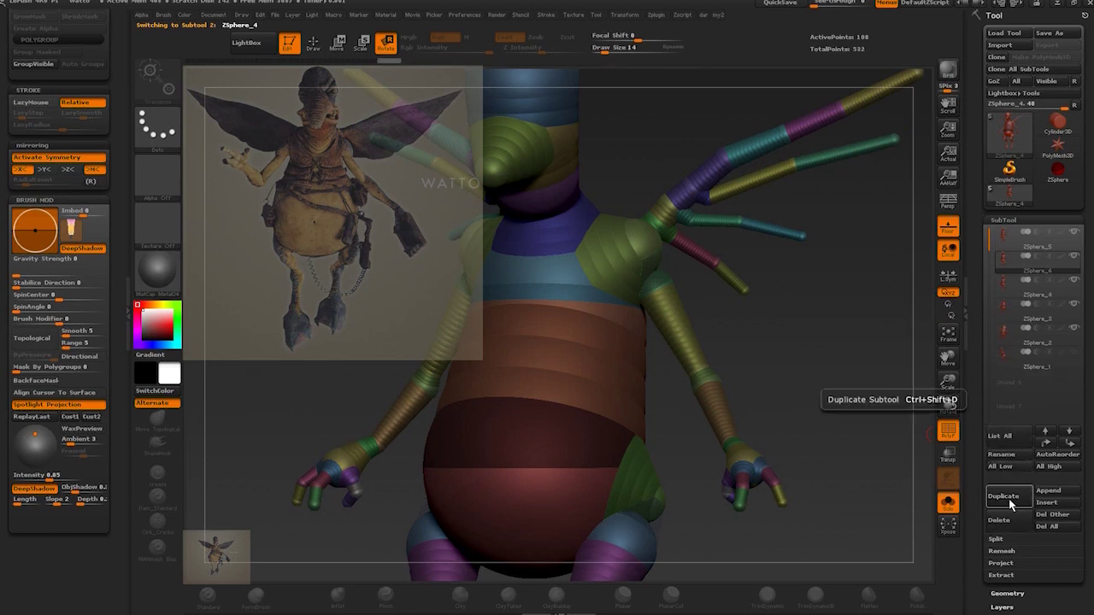
pyautogui.moveTo(824, 344); pyautogui.dragTo(712, 343)
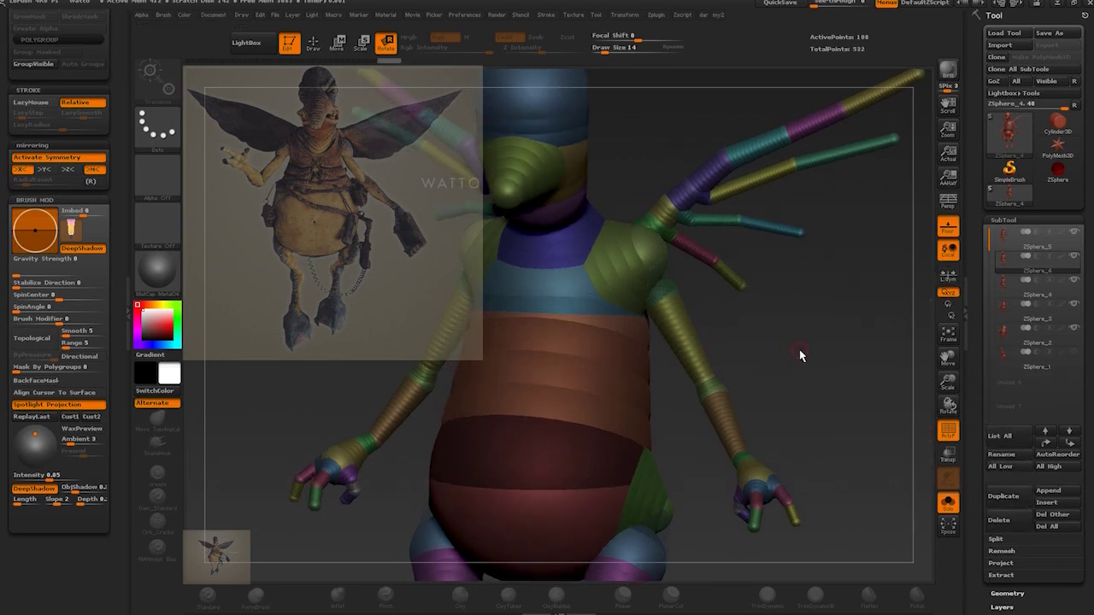
# Insert extra ZSpheres along the upper arm on both sides and check their polygroups in the adaptive skin preview
pyautogui.press('q')
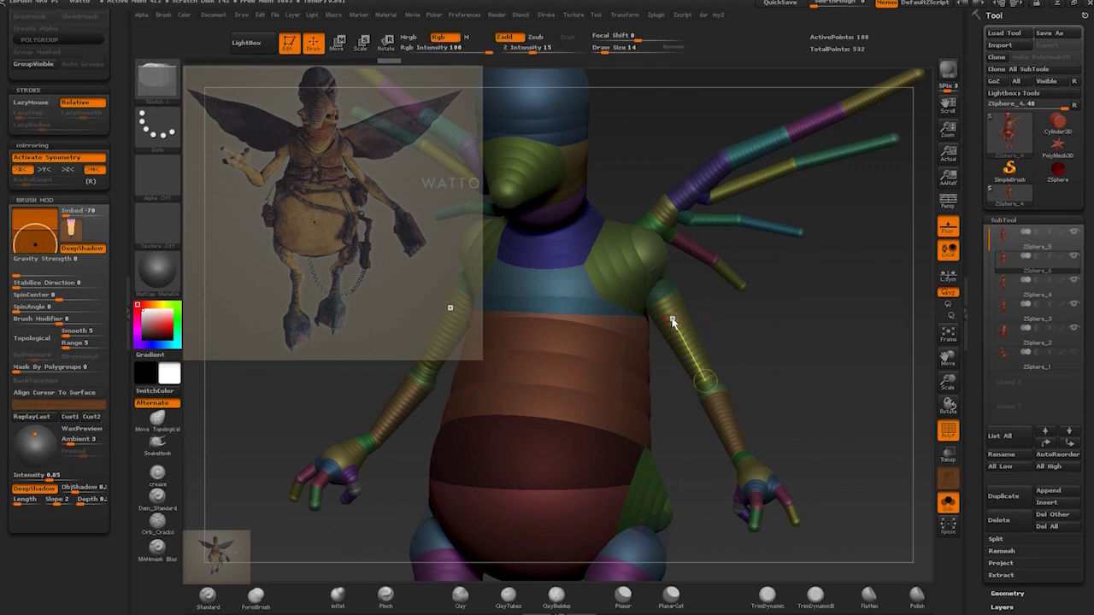
pyautogui.click(673, 319)
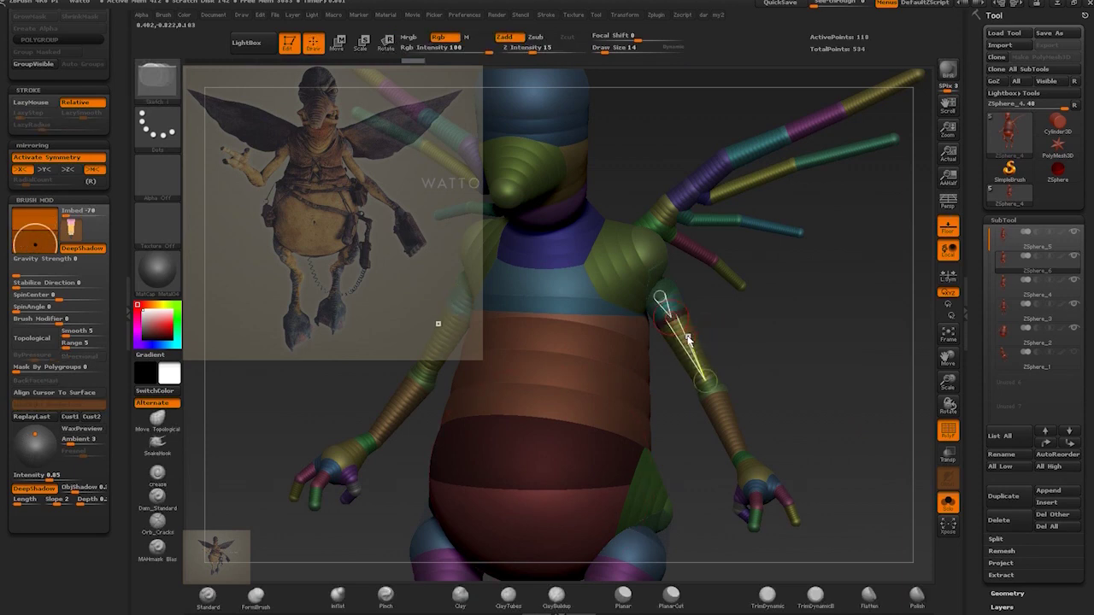
pyautogui.click(694, 348)
pyautogui.press('a')
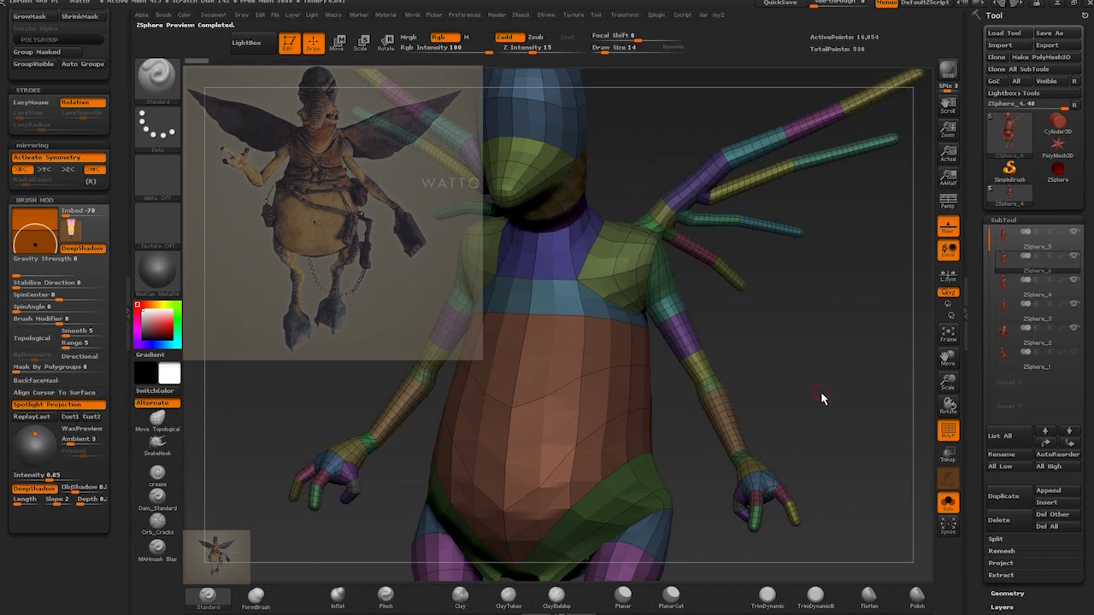
pyautogui.moveTo(820, 387)
pyautogui.mouseDown()
pyautogui.moveTo(809, 386)
pyautogui.moveTo(837, 381)
pyautogui.moveTo(836, 396)
pyautogui.mouseUp()
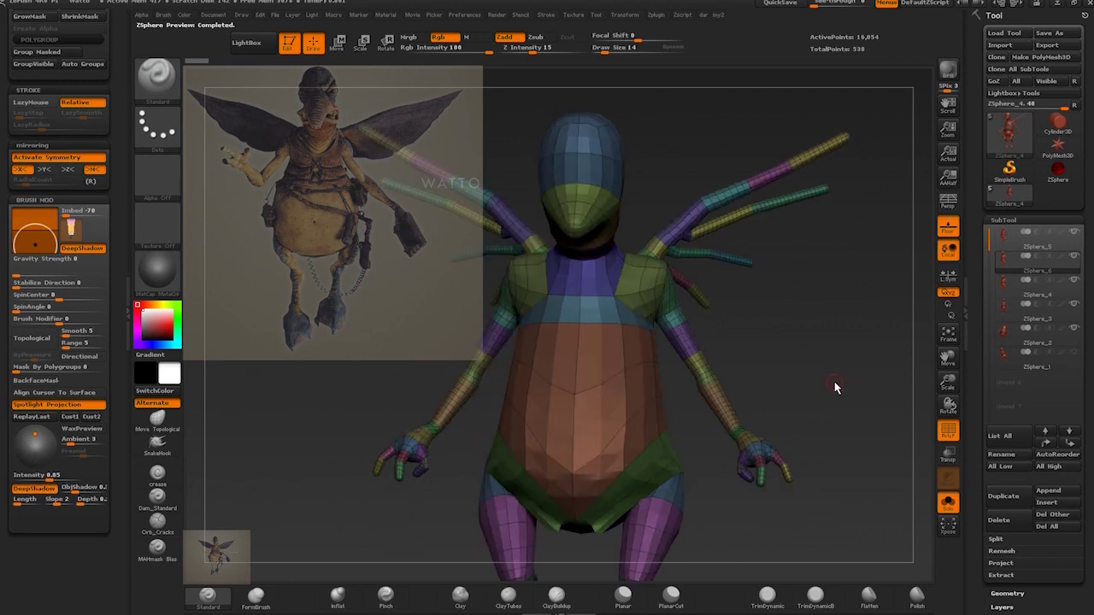
pyautogui.press('a')
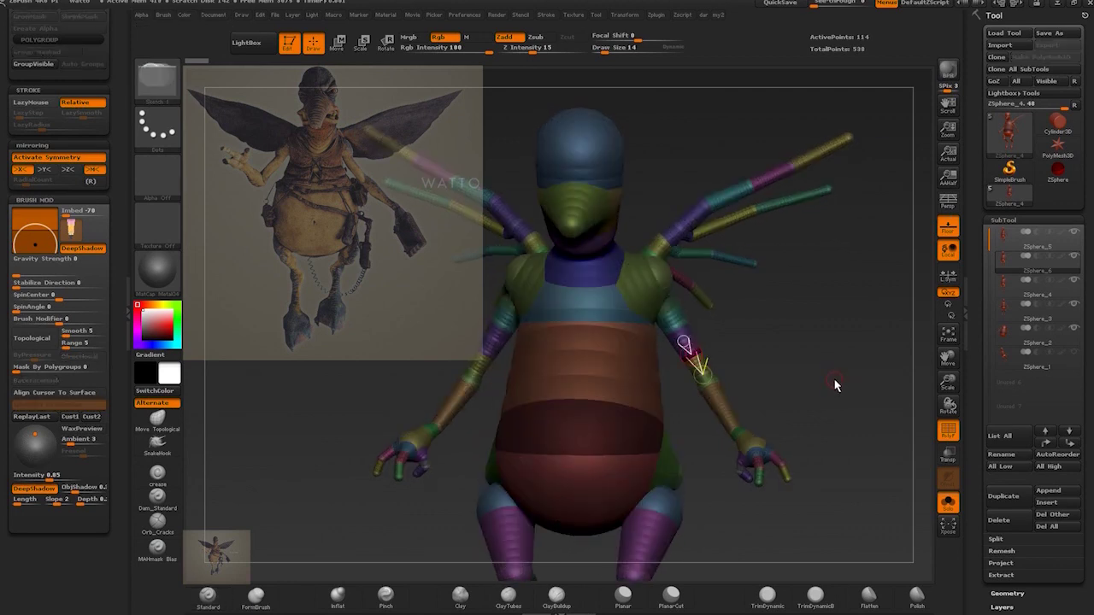
# Switch to subtool ZSphere_5 and show its adaptive skin preview with the whole figure in view
pyautogui.click(1047, 248)
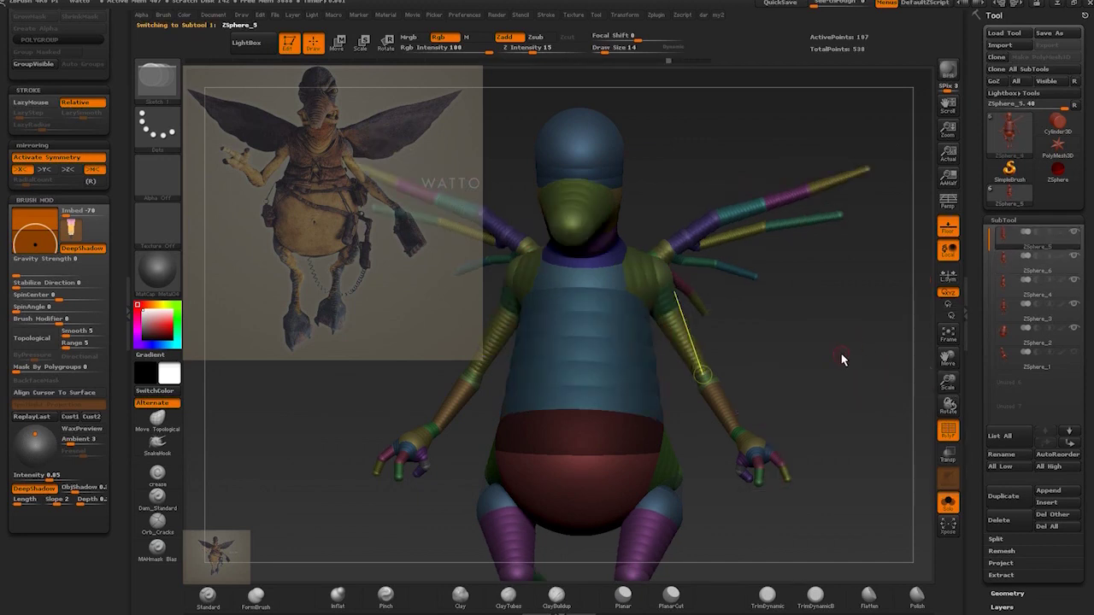
pyautogui.press('a')
pyautogui.keyDown('alt'); pyautogui.moveTo(857, 371); pyautogui.dragTo(830, 343); pyautogui.keyUp('alt')
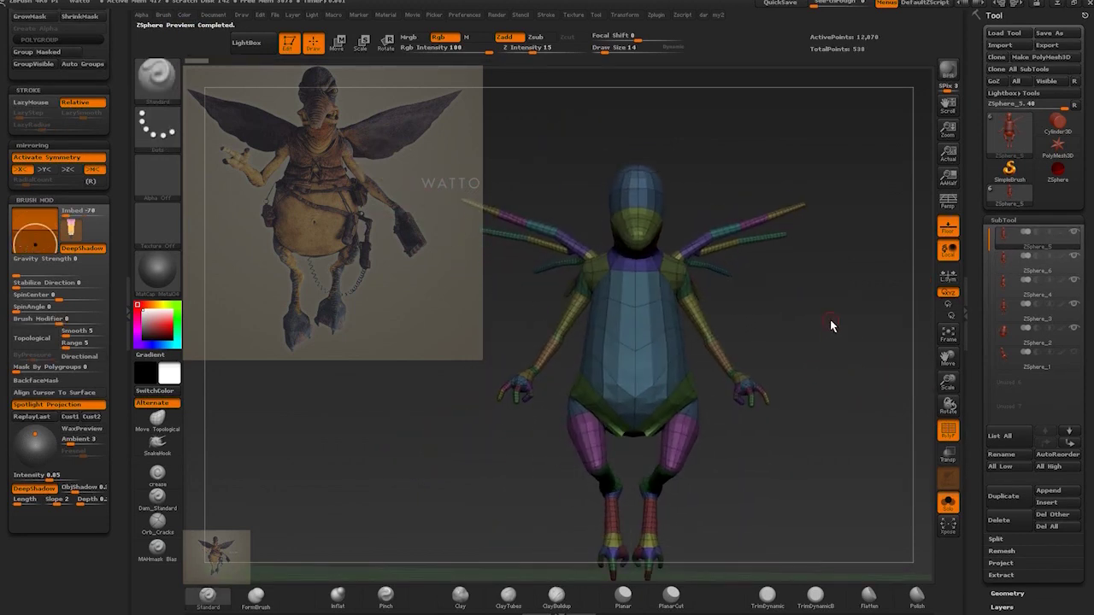
# Toggle the adaptive skin preview repeatedly to compare ZSphere_5's body shape as ZSpheres and as a skinned mesh
pyautogui.press('a')
pyautogui.press('a')
pyautogui.press('a')
pyautogui.press('a')
pyautogui.press('a')
pyautogui.press('a')
pyautogui.press('a')
pyautogui.press('a')
pyautogui.press('a')
pyautogui.press('a')
pyautogui.press('a')
pyautogui.press('a')
pyautogui.moveTo(834, 329); pyautogui.dragTo(845, 361, button='right')
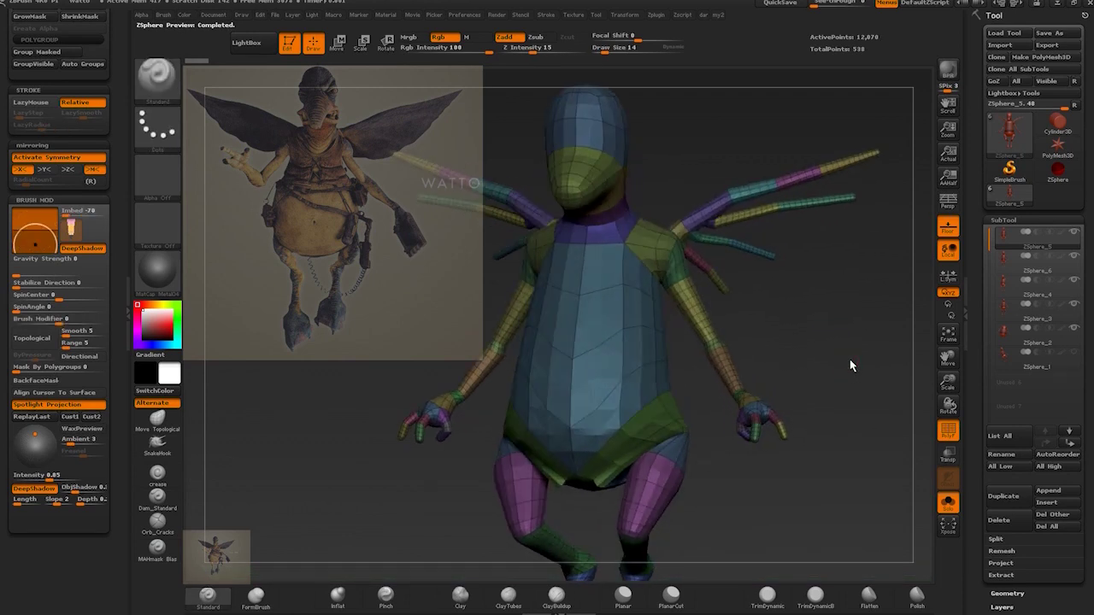
pyautogui.press('a')
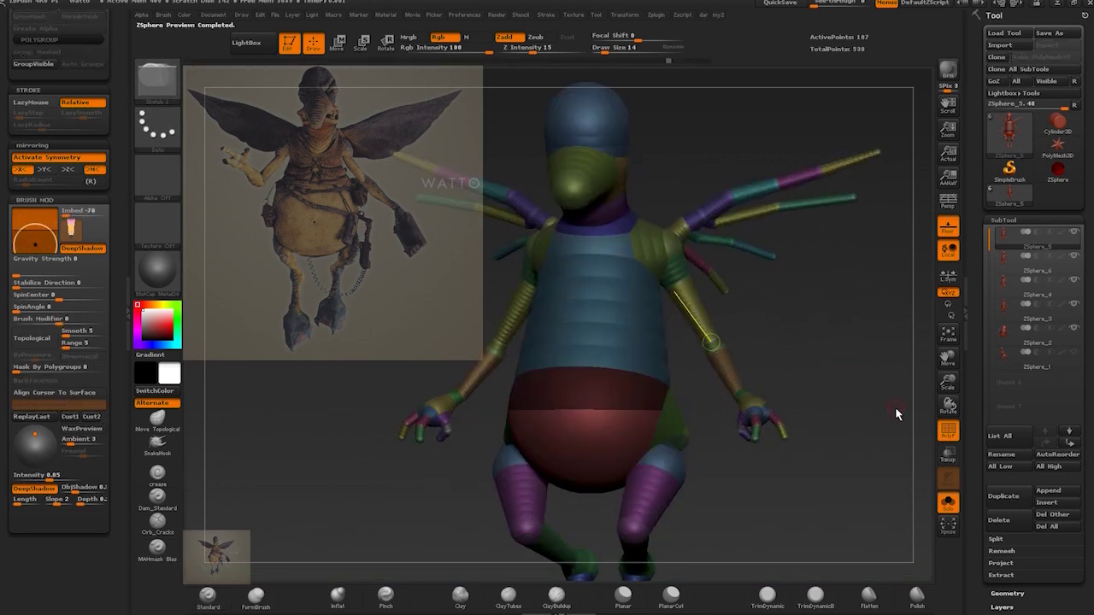
# Examine the hip and thigh joints up close, comparing the ZSphere connections with the skinned mesh topology
pyautogui.moveTo(881, 414); pyautogui.dragTo(845, 413)
pyautogui.moveTo(806, 456)
pyautogui.mouseDown()
pyautogui.moveTo(838, 516)
pyautogui.moveTo(923, 357)
pyautogui.moveTo(832, 422)
pyautogui.moveTo(762, 516)
pyautogui.moveTo(794, 359)
pyautogui.moveTo(798, 420)
pyautogui.moveTo(794, 334)
pyautogui.moveTo(806, 362)
pyautogui.moveTo(778, 330)
pyautogui.mouseUp()
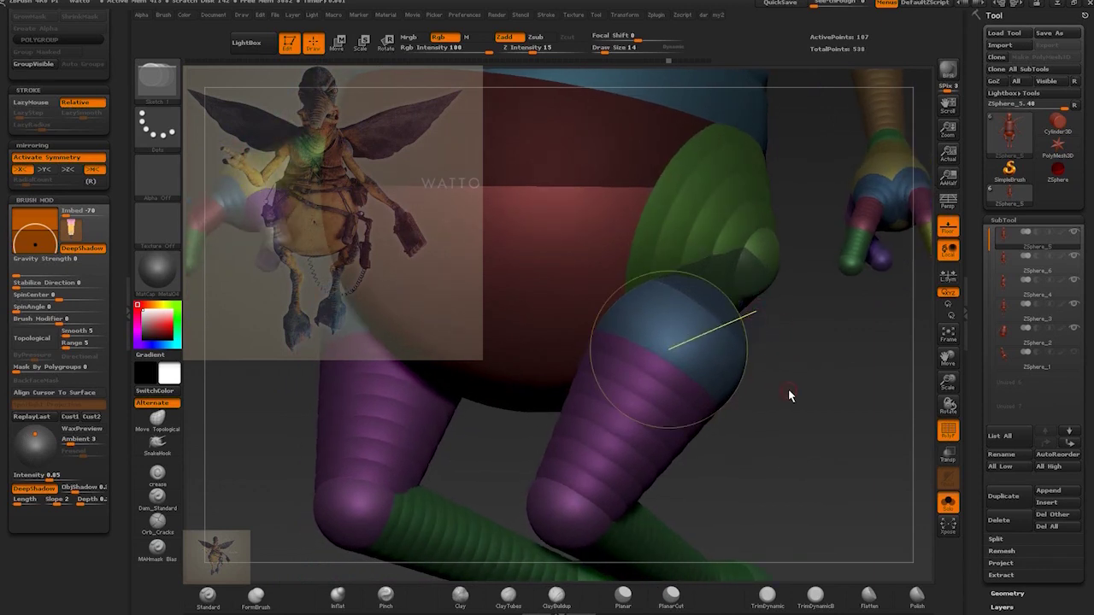
pyautogui.press('a')
pyautogui.press('a')
pyautogui.press('a')
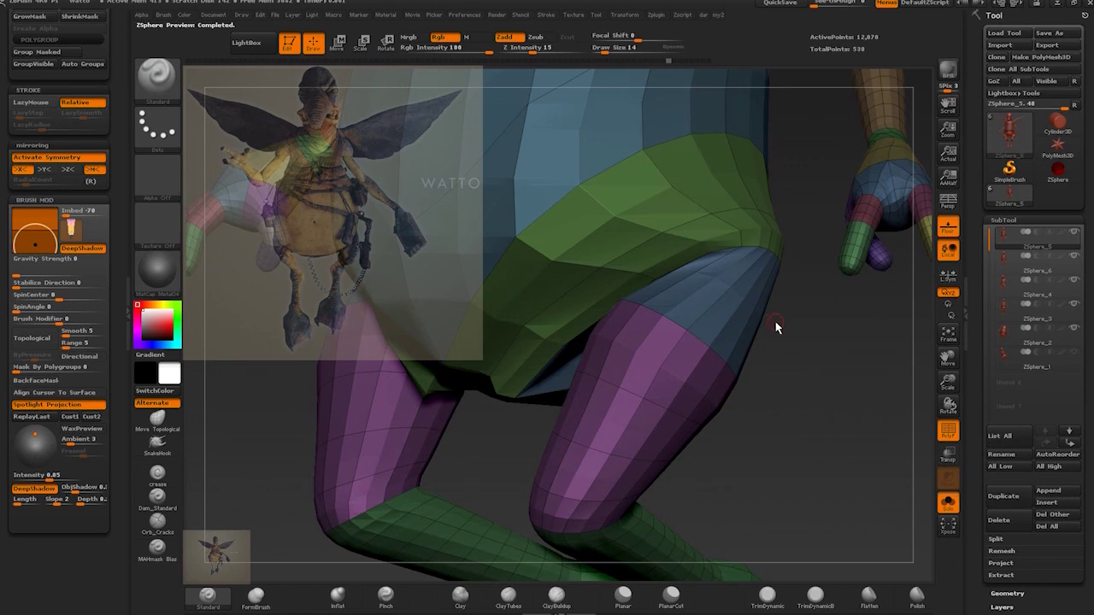
pyautogui.press('a')
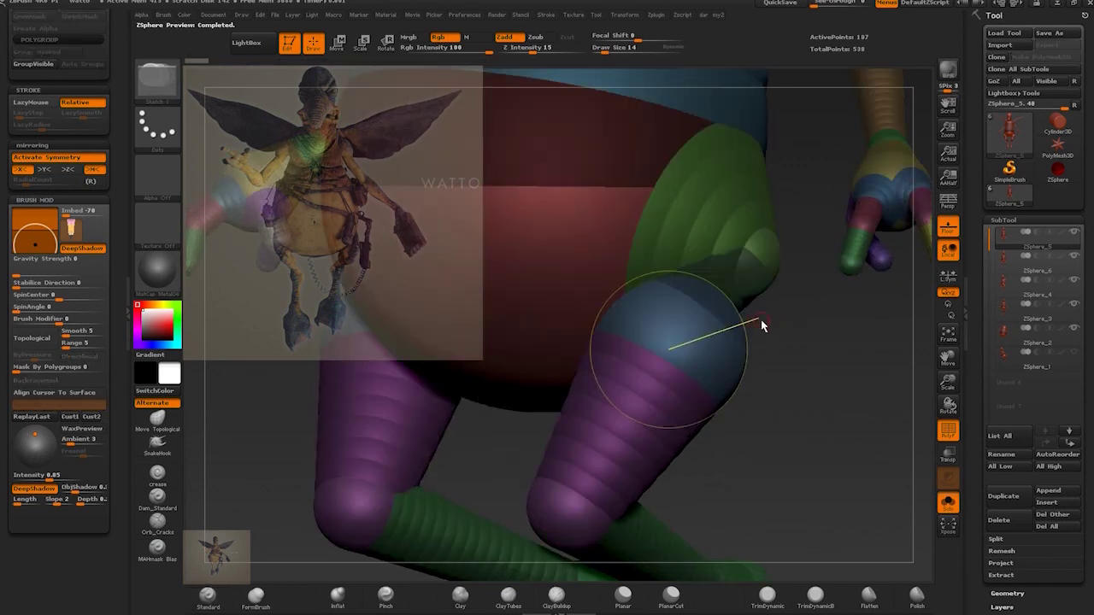
pyautogui.press('a')
pyautogui.press('a')
pyautogui.press('a')
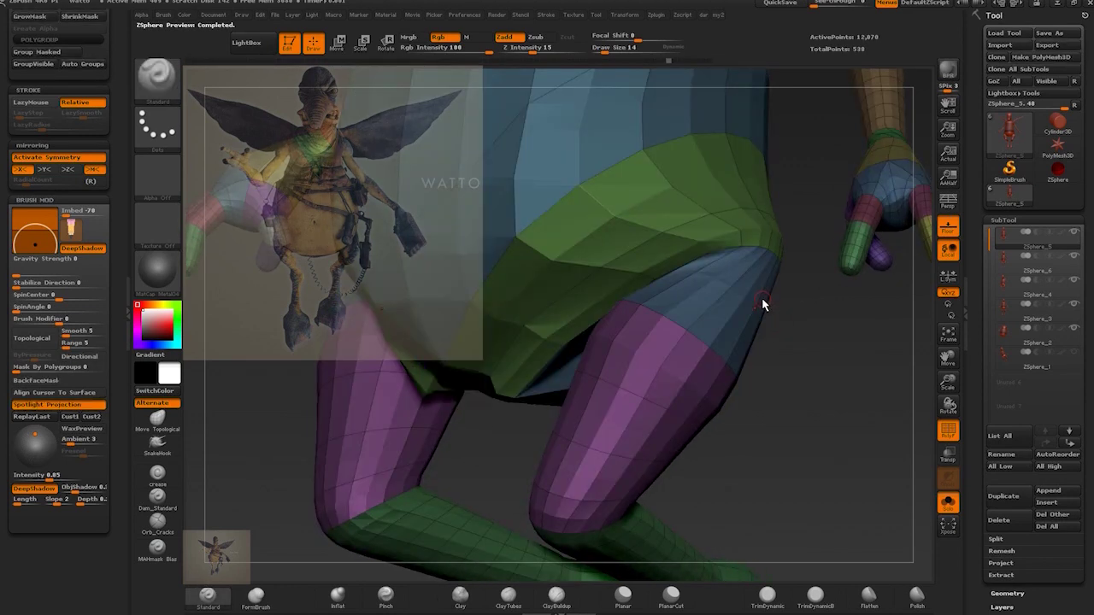
pyautogui.press('a')
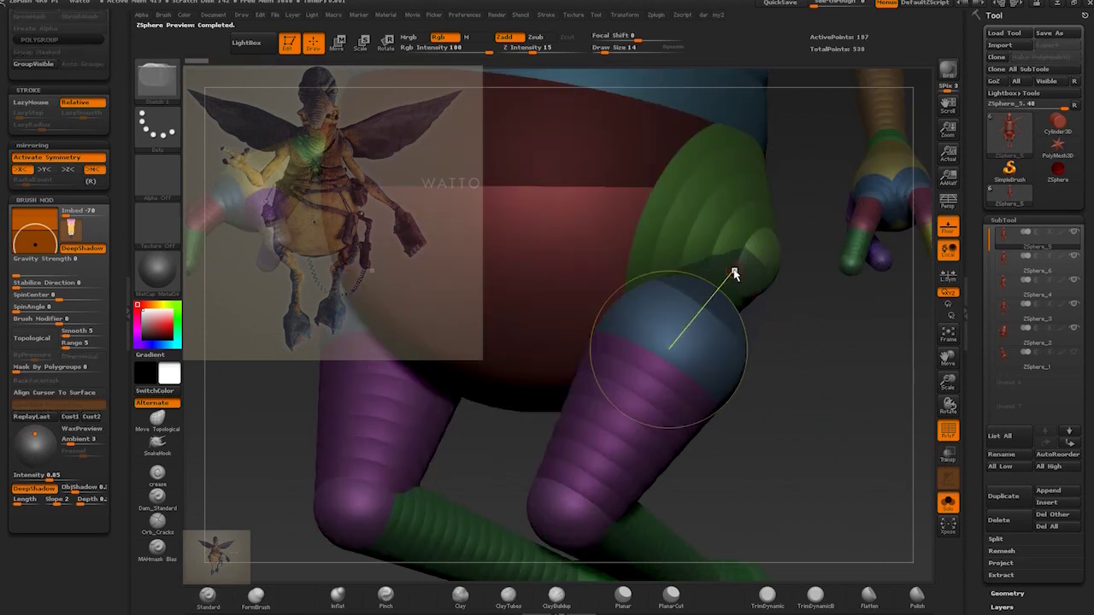
pyautogui.press('a')
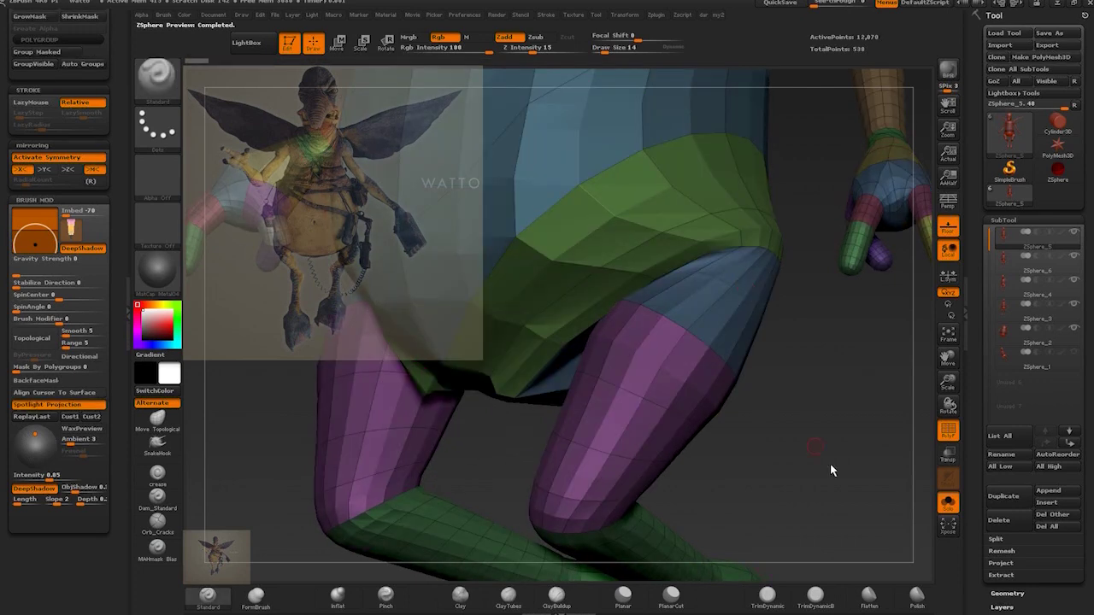
# Inspect the pelvis, legs and feet from several angles and the whole figure from the side, switching between ZSpheres and skinned mesh
pyautogui.moveTo(831, 417)
pyautogui.mouseDown()
pyautogui.moveTo(843, 418)
pyautogui.moveTo(837, 401)
pyautogui.mouseUp()
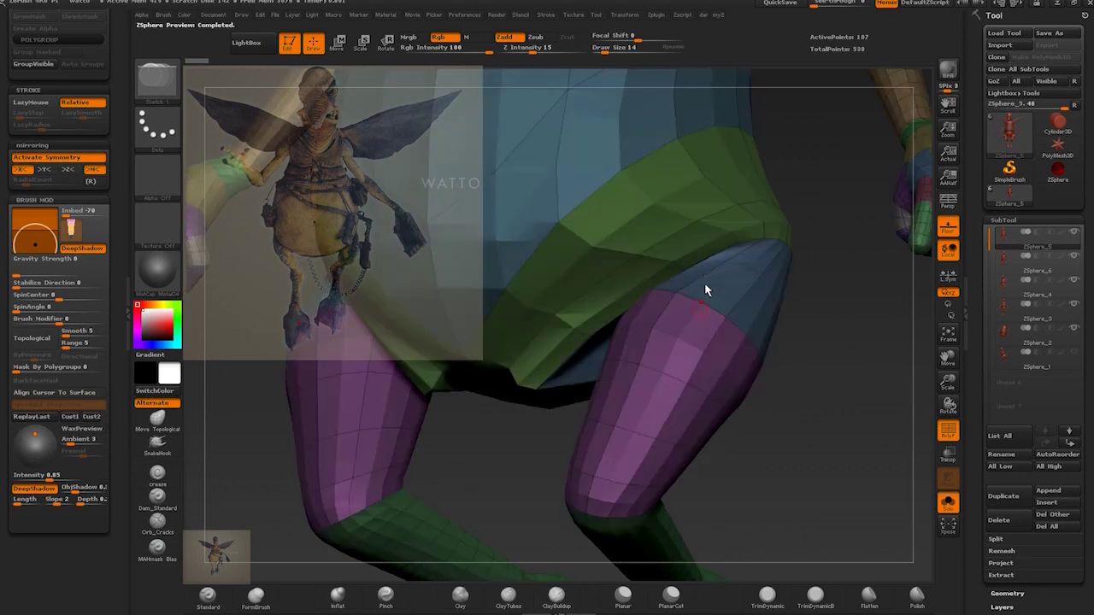
pyautogui.keyDown('ctrl'); pyautogui.moveTo(837, 418); pyautogui.dragTo(788, 389, button='right'); pyautogui.keyUp('ctrl')
pyautogui.moveTo(788, 390); pyautogui.dragTo(843, 349)
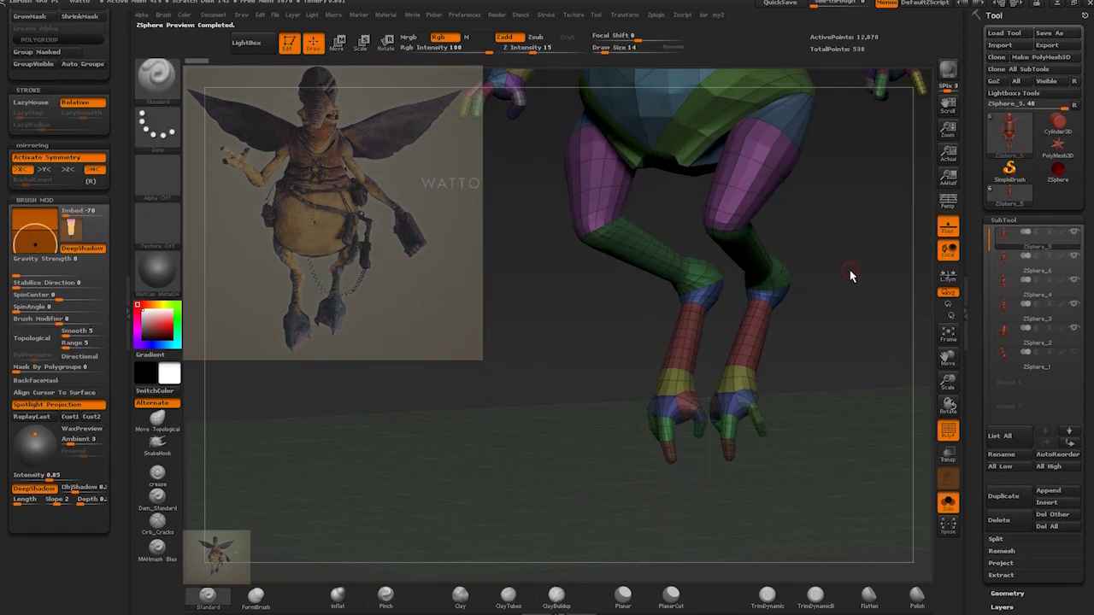
pyautogui.keyDown('alt'); pyautogui.moveTo(850, 271); pyautogui.dragTo(821, 389); pyautogui.keyUp('alt')
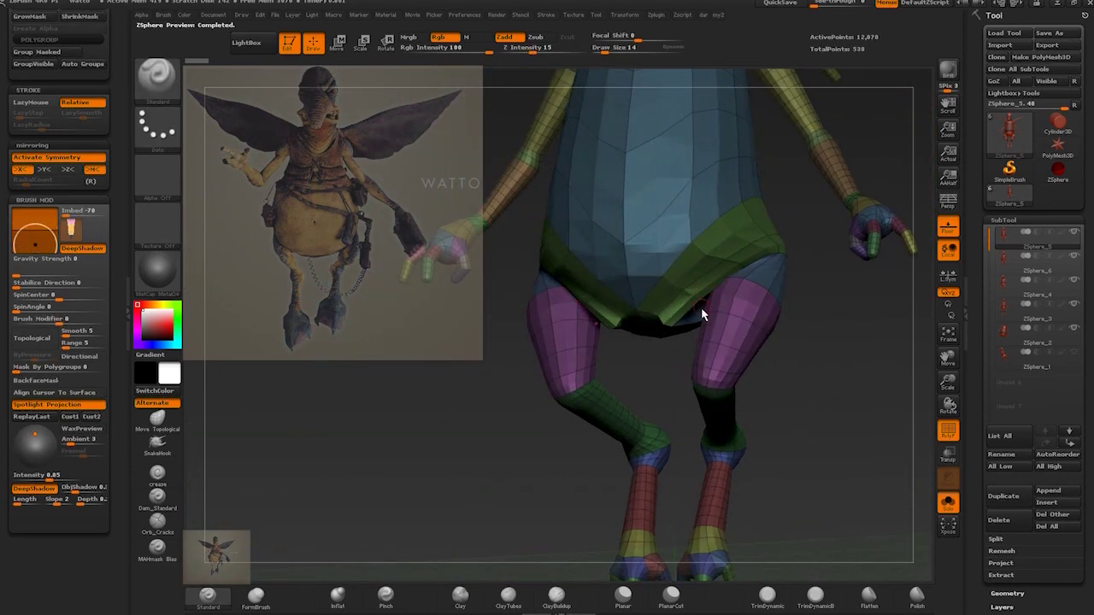
pyautogui.press('a')
pyautogui.press('a')
pyautogui.press('a')
pyautogui.keyDown('ctrl'); pyautogui.moveTo(849, 355); pyautogui.dragTo(818, 343, button='right'); pyautogui.keyUp('ctrl')
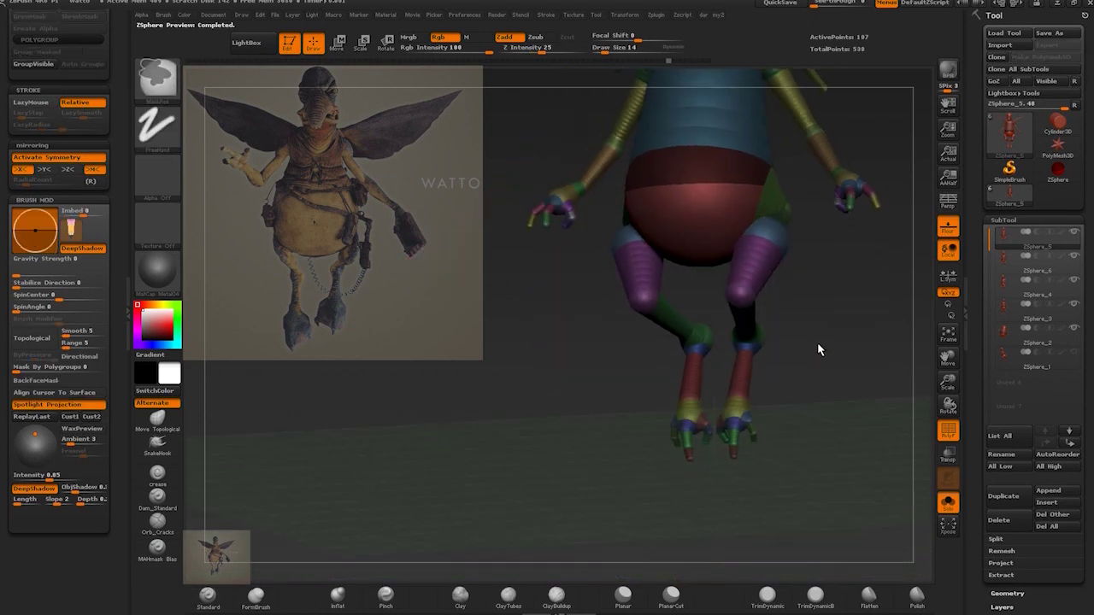
pyautogui.keyDown('shift'); pyautogui.moveTo(846, 319); pyautogui.dragTo(752, 454); pyautogui.keyUp('shift')
pyautogui.press('a')
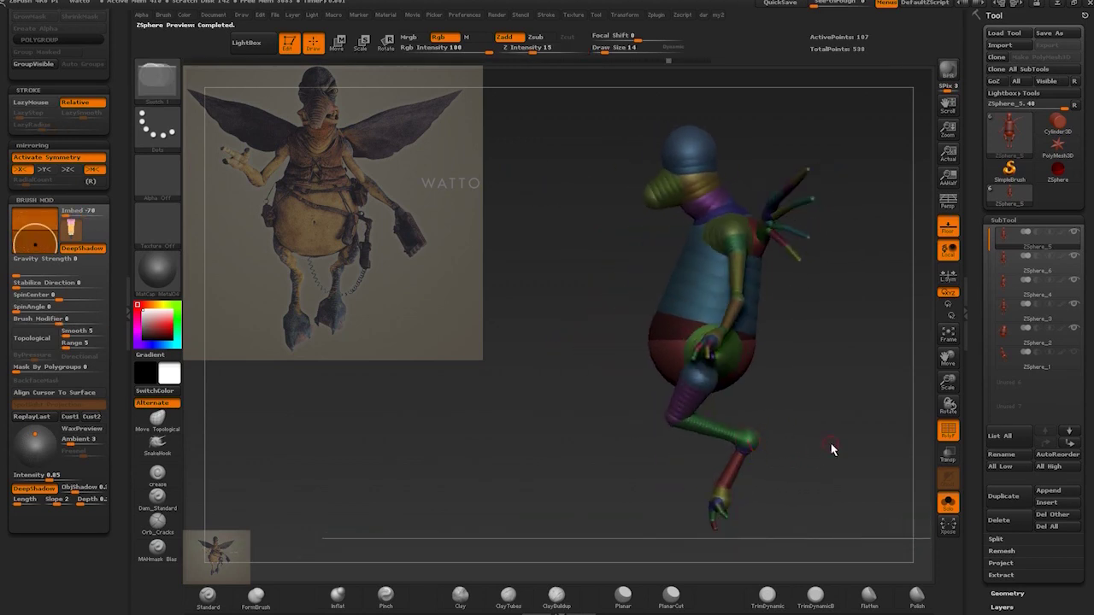
pyautogui.press('a')
# Return to a front view of the whole figure and compare the skinned mesh with the ZSpheres
pyautogui.moveTo(831, 442); pyautogui.dragTo(875, 423)
pyautogui.moveTo(980, 464); pyautogui.dragTo(980, 293)
pyautogui.press('a')
pyautogui.press('a')
pyautogui.press('a')
pyautogui.press('a')
pyautogui.press('a')
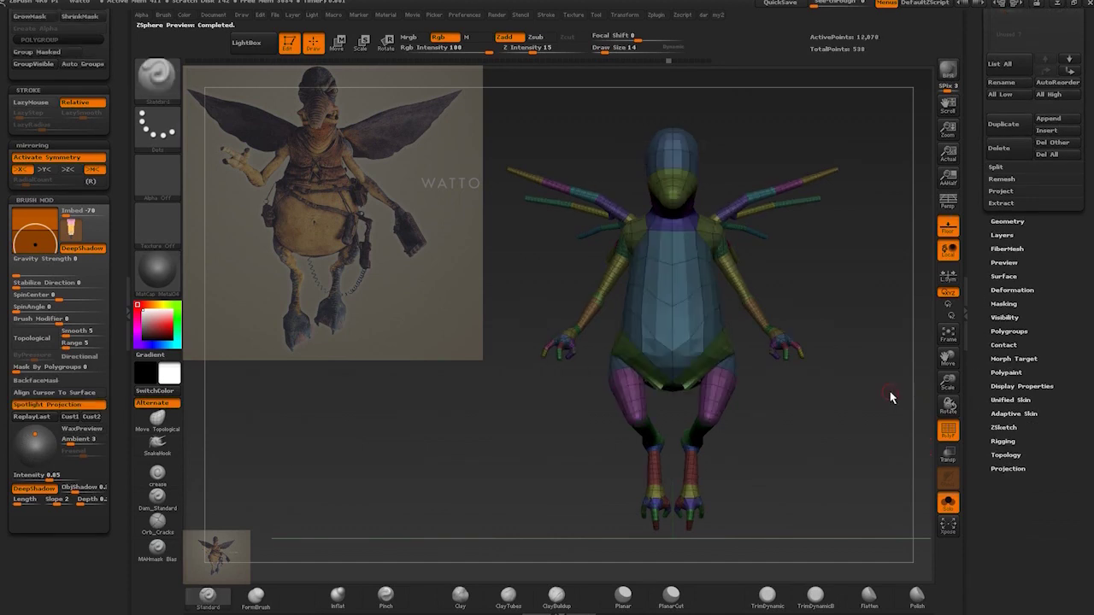
pyautogui.press('a')
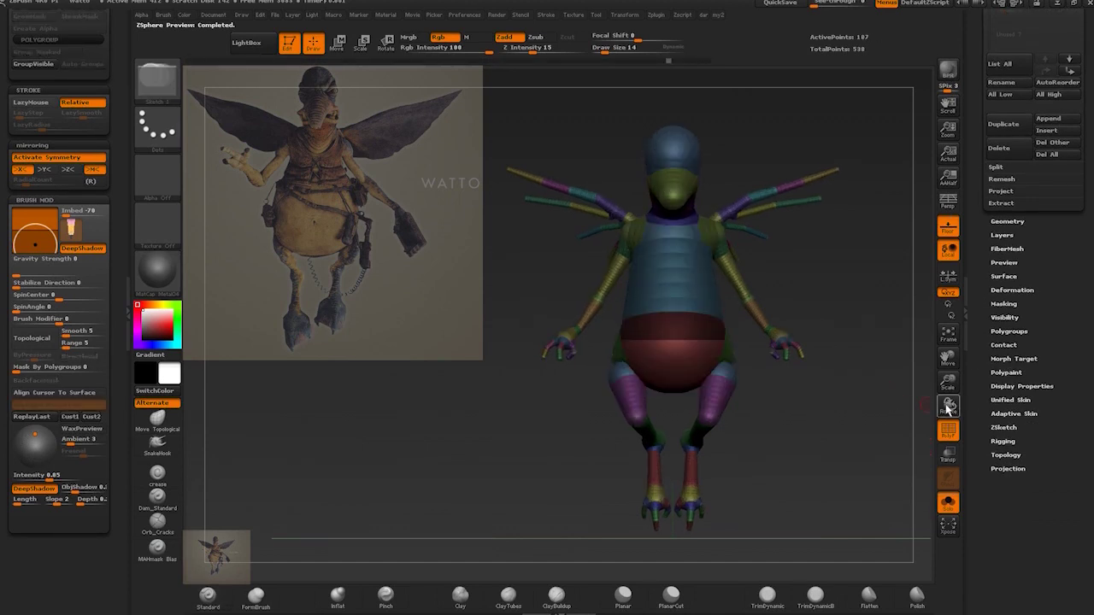
# Set the Adaptive Skin density to 1 and preview the resulting low-resolution skinned mesh
pyautogui.hotkey('ctrl', 'shift')
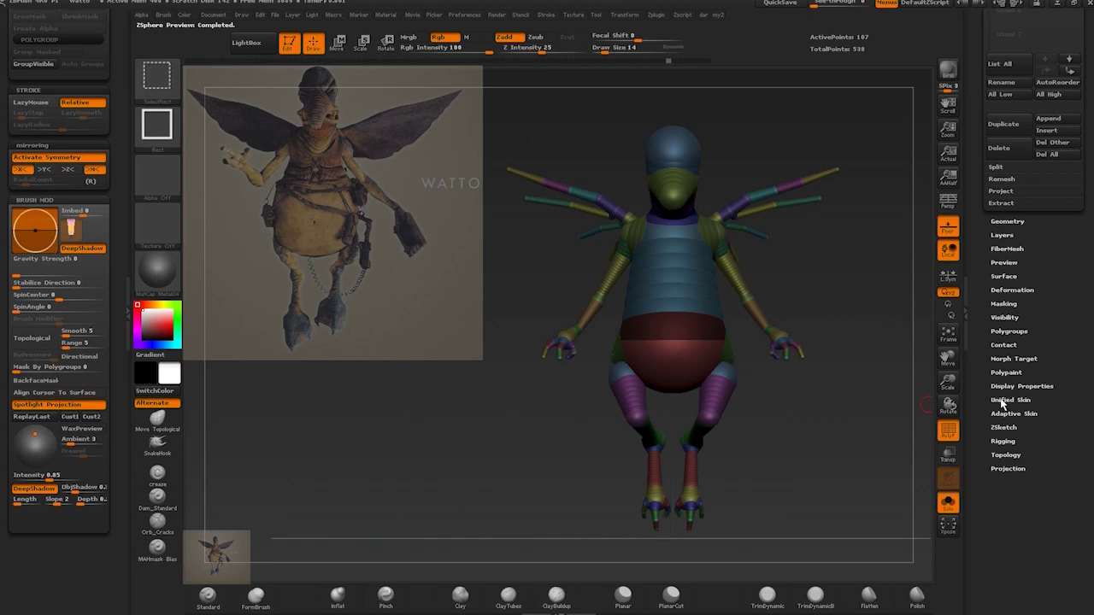
pyautogui.click(1005, 416)
pyautogui.scroll(-4, 977, 380)
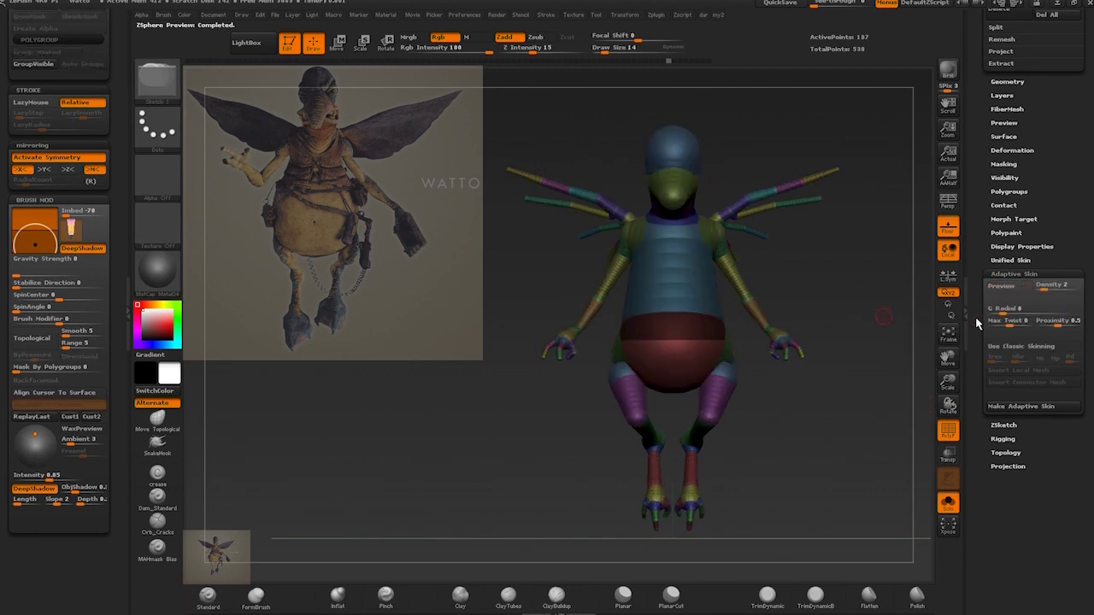
pyautogui.moveTo(1046, 288); pyautogui.dragTo(1038, 288)
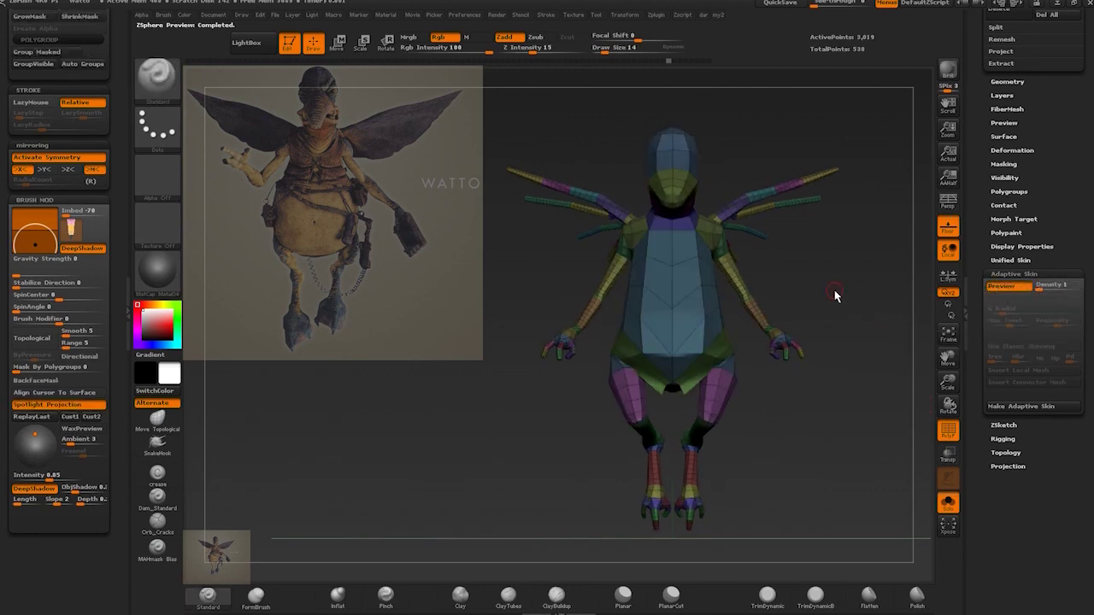
# Set the Adaptive Skin density to 2 and compare the skinned preview with the ZSpheres
pyautogui.press('a')
pyautogui.press('a')
pyautogui.moveTo(1039, 287); pyautogui.dragTo(1044, 290)
pyautogui.press('a')
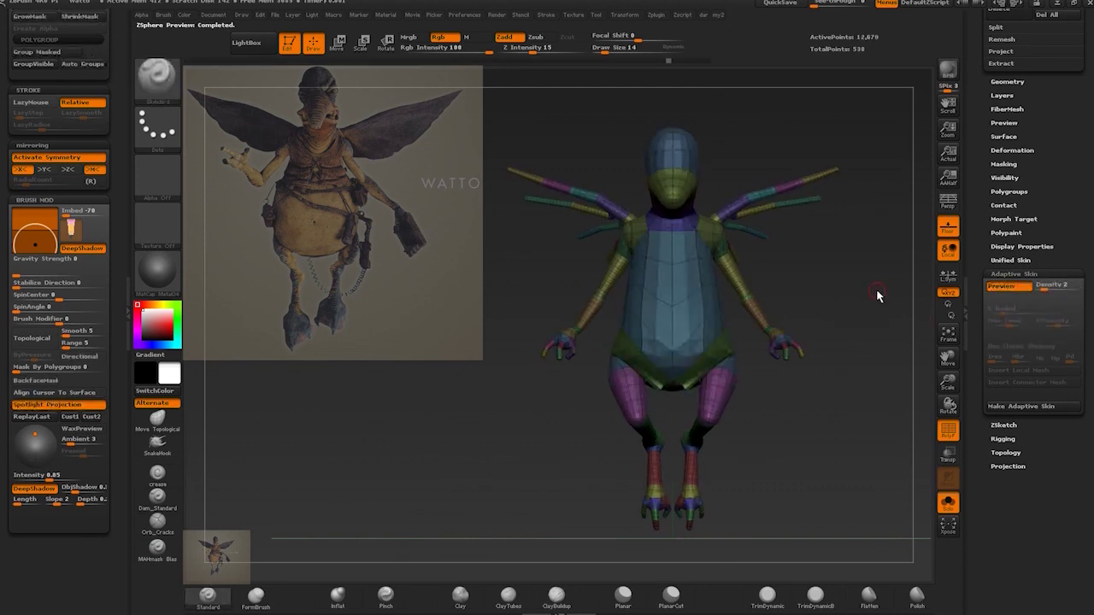
pyautogui.press('a')
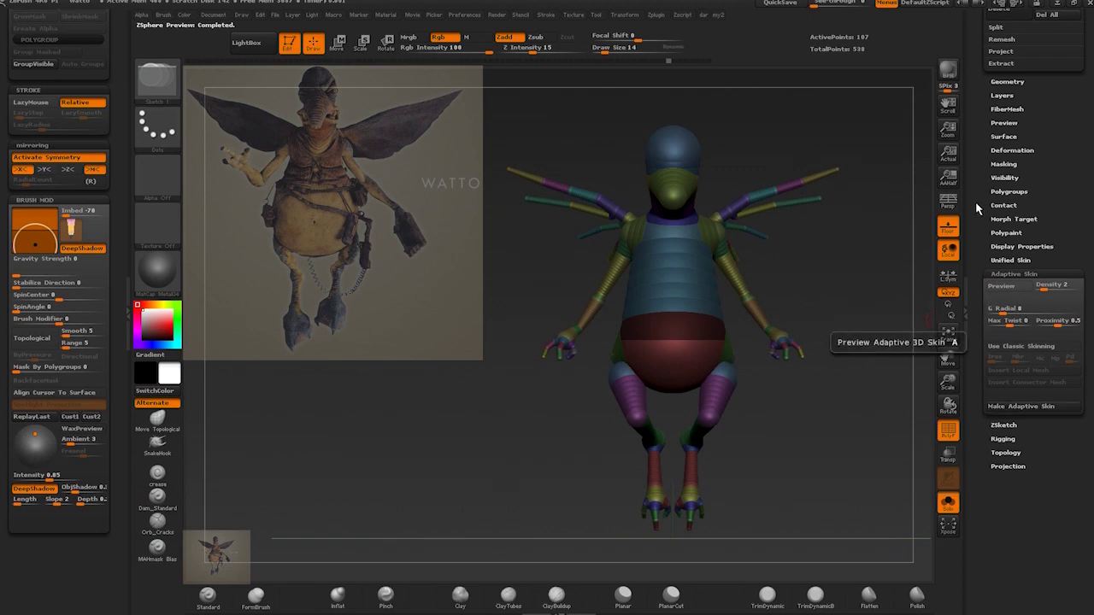
# Switch to the generated Skin_ZSphere_5 mesh tool and look at the figure from a slight angle
pyautogui.moveTo(979, 172); pyautogui.dragTo(992, 331)
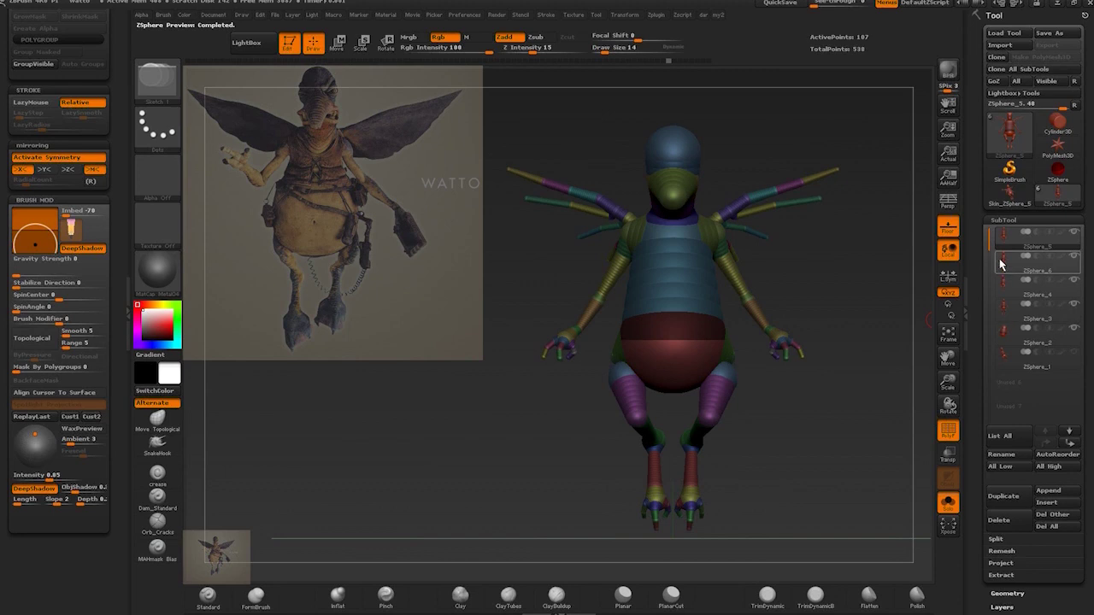
pyautogui.moveTo(1008, 198)
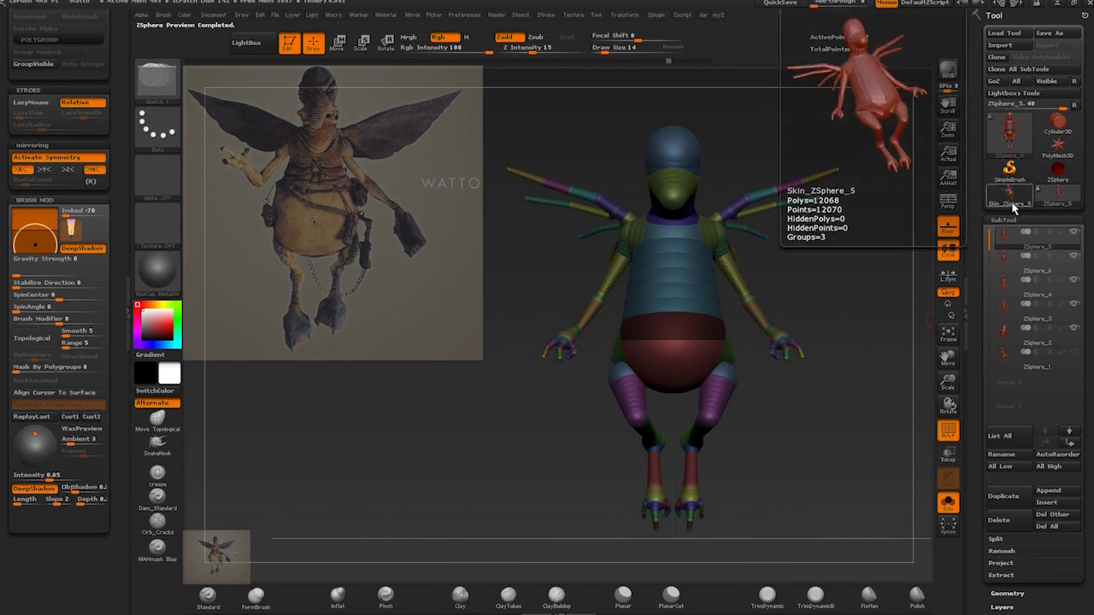
pyautogui.click(1013, 208)
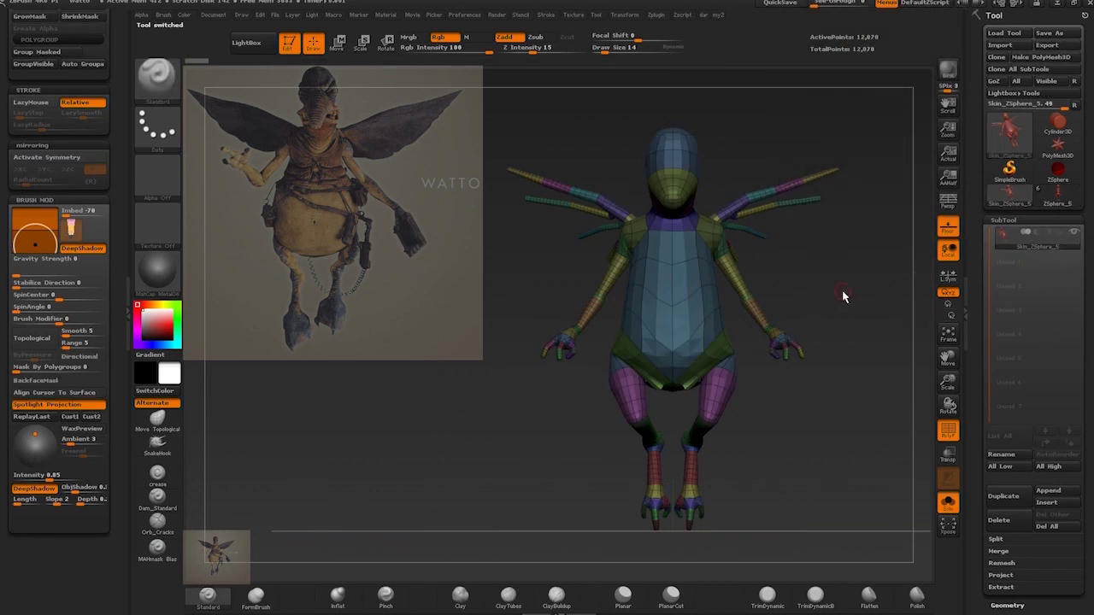
pyautogui.moveTo(843, 298); pyautogui.dragTo(850, 331)
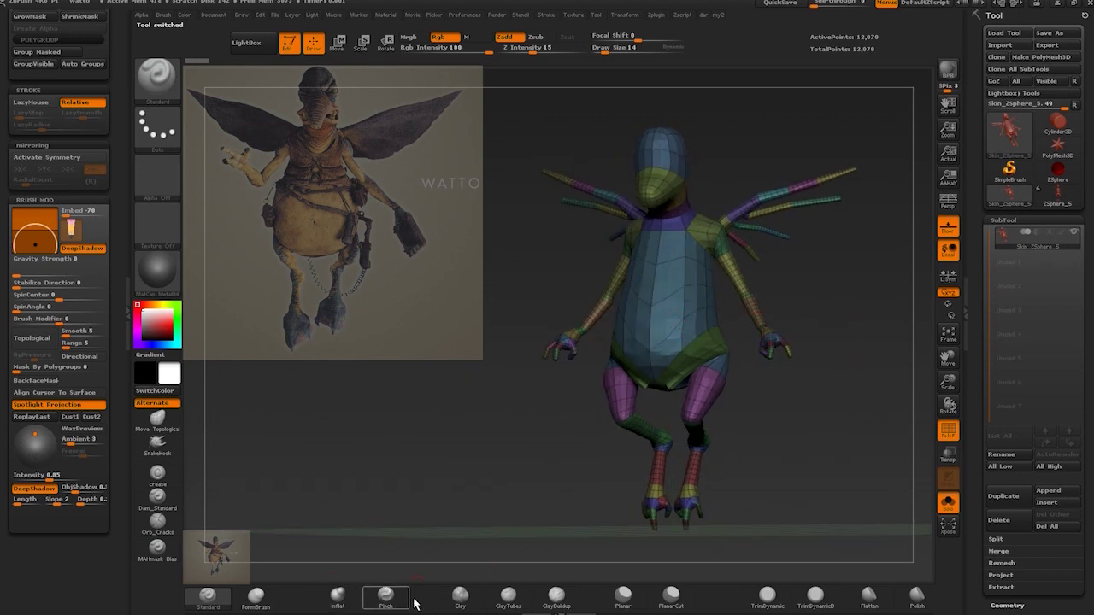
# Prepare the mesh for sculpting with the ClayBuildup brush, X symmetry on and the polygroup wireframe hidden
pyautogui.click(341, 595)
pyautogui.click(556, 598)
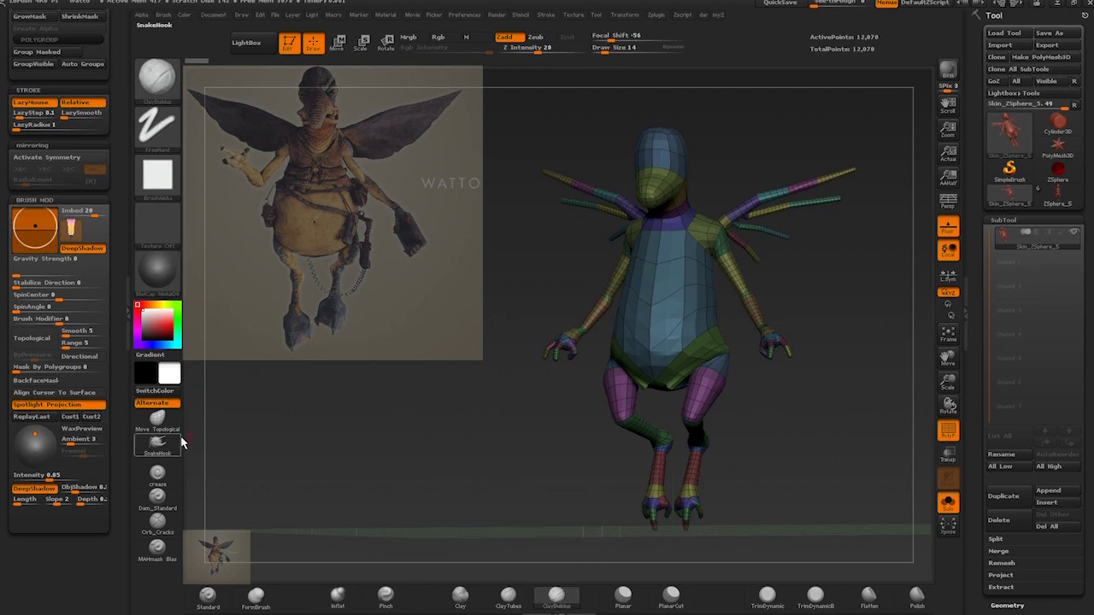
pyautogui.press('x')
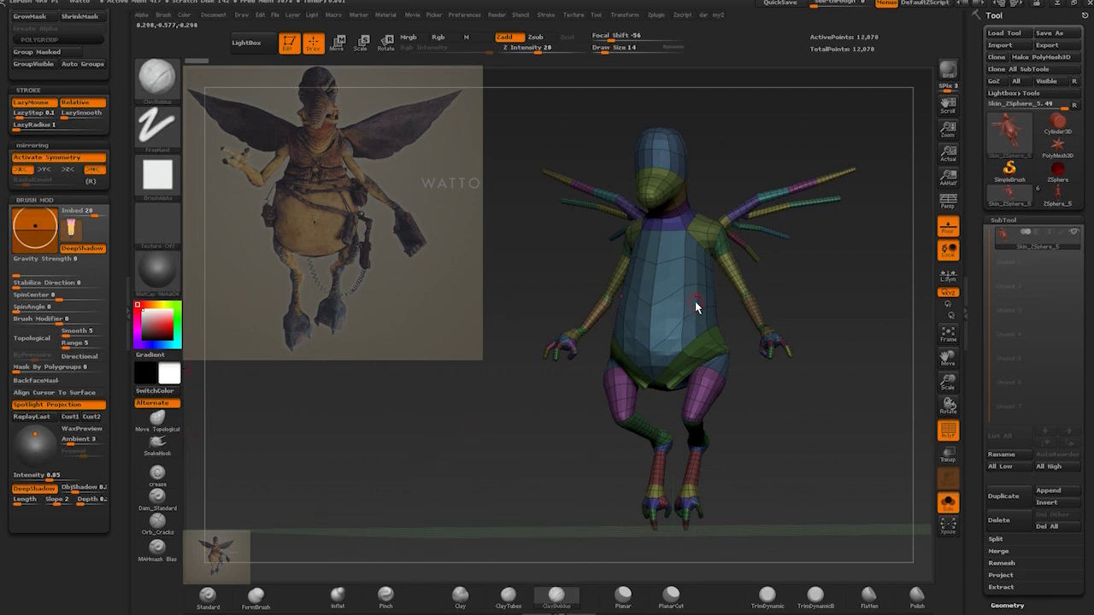
pyautogui.click(948, 430)
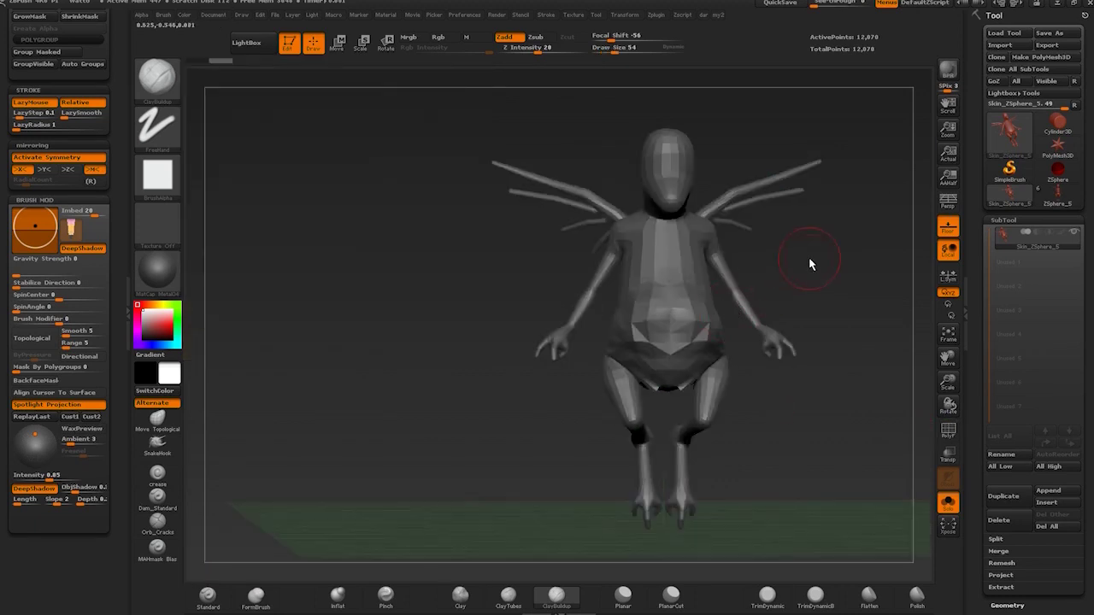
# Compare the skinned mesh at subdivision levels 1 and 2, and delete the lower subdivision level
pyautogui.moveTo(809, 264); pyautogui.dragTo(749, 276)
pyautogui.moveTo(851, 274)
pyautogui.keyDown('shift'); pyautogui.mouseDown()
pyautogui.moveTo(784, 276)
pyautogui.moveTo(843, 310)
pyautogui.moveTo(855, 268)
pyautogui.moveTo(776, 260)
pyautogui.moveTo(832, 276)
pyautogui.mouseUp(); pyautogui.keyUp('shift')
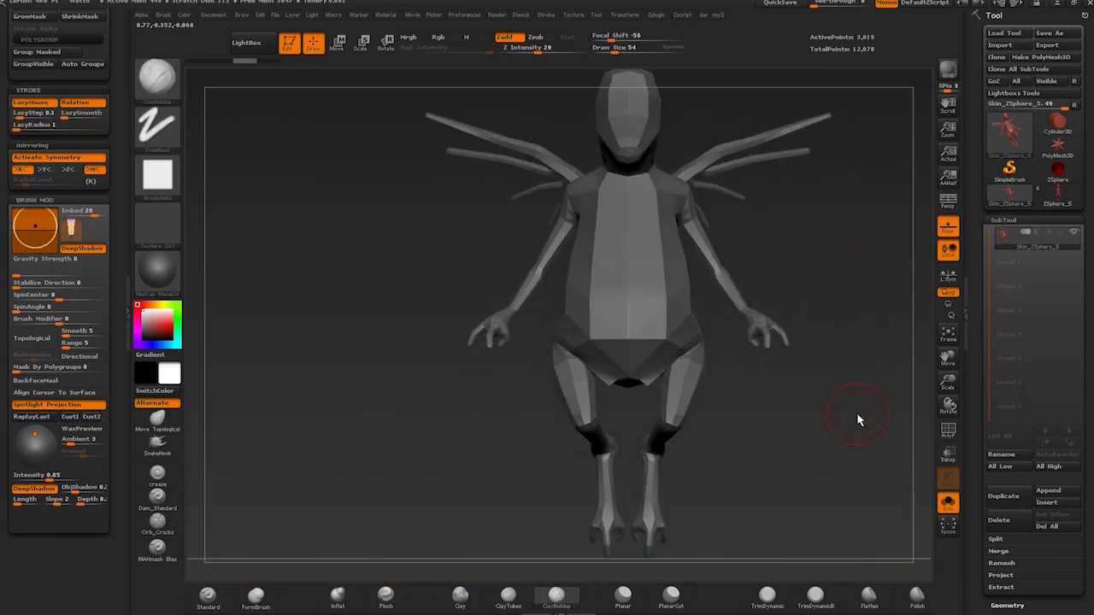
pyautogui.moveTo(857, 418); pyautogui.dragTo(848, 455)
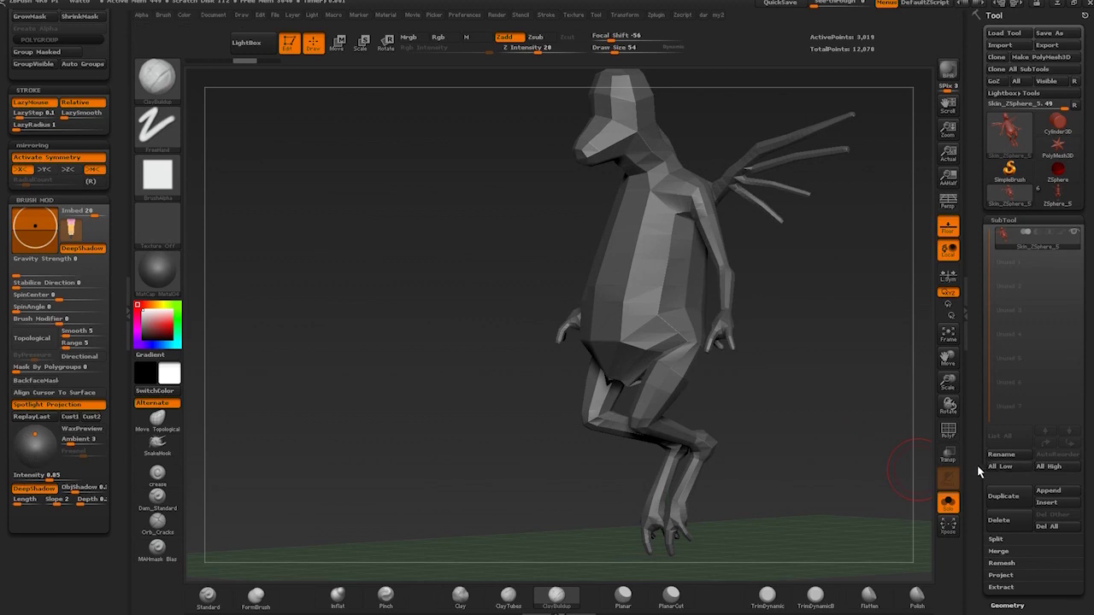
pyautogui.scroll(-5, 968, 419)
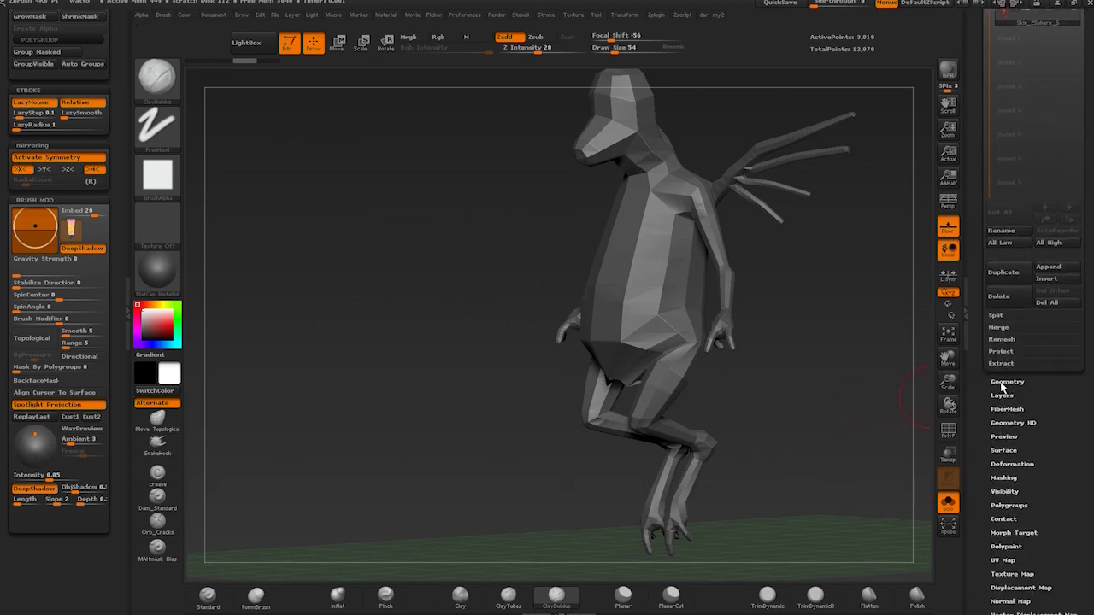
pyautogui.click(1007, 381)
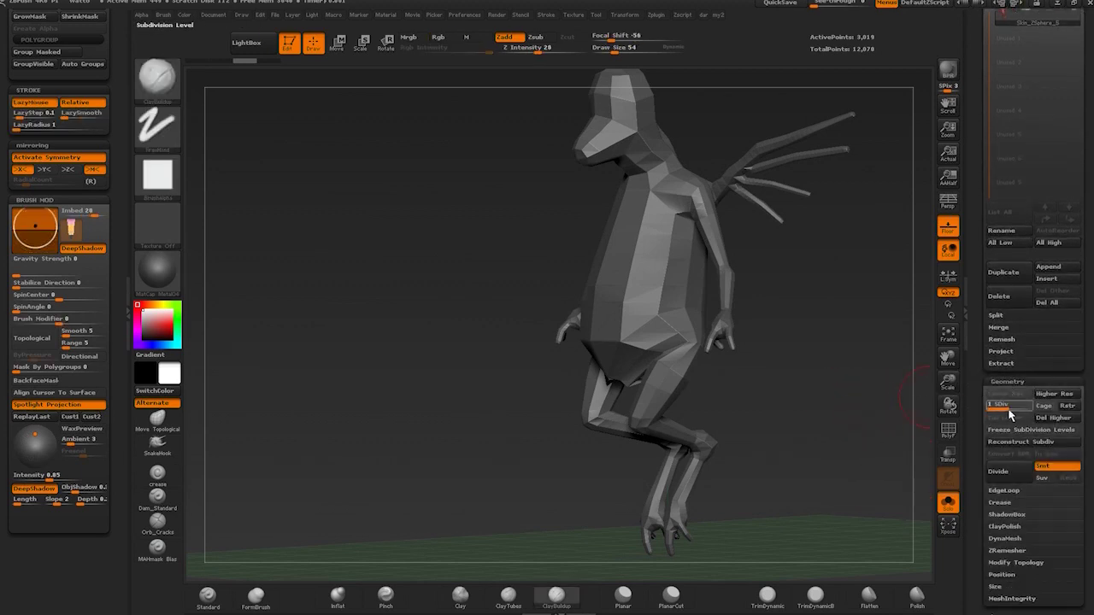
pyautogui.moveTo(1009, 414); pyautogui.dragTo(1030, 413)
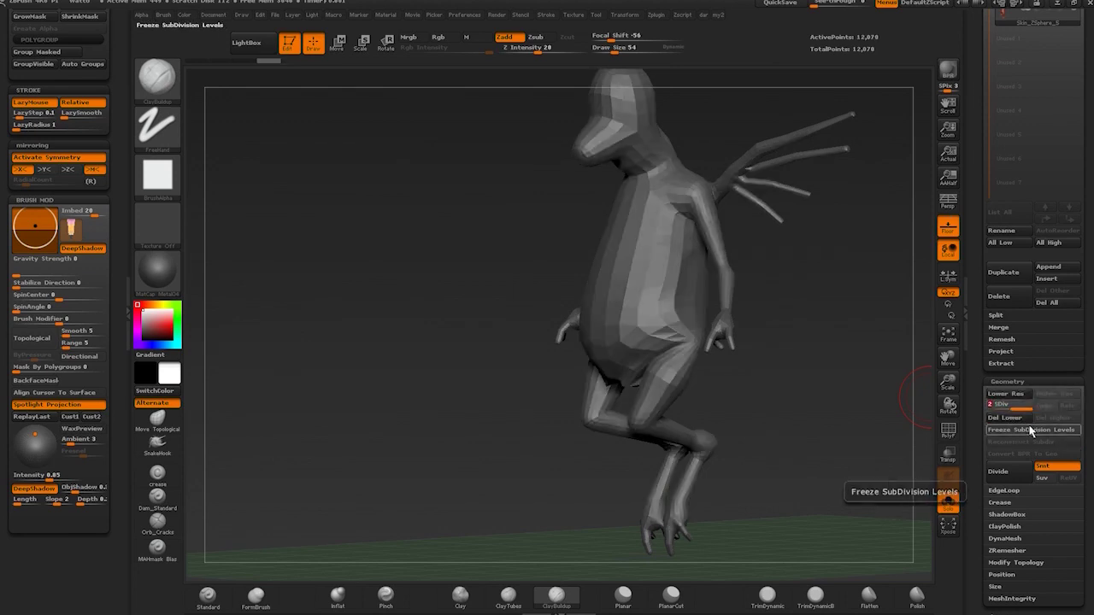
pyautogui.moveTo(872, 461); pyautogui.dragTo(837, 416)
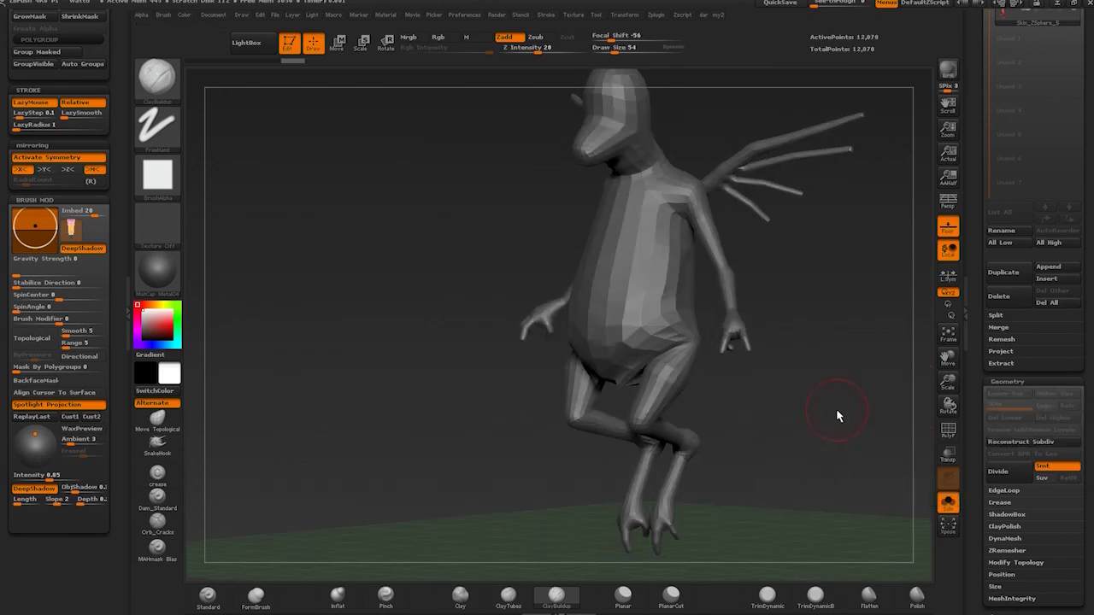
# Show the polygroup wireframe and bring the head and neck into a close side view
pyautogui.moveTo(852, 349)
pyautogui.mouseDown()
pyautogui.moveTo(818, 459)
pyautogui.moveTo(855, 447)
pyautogui.moveTo(823, 458)
pyautogui.moveTo(836, 479)
pyautogui.mouseUp()
pyautogui.press('b')
pyautogui.press('c')
pyautogui.press('b')
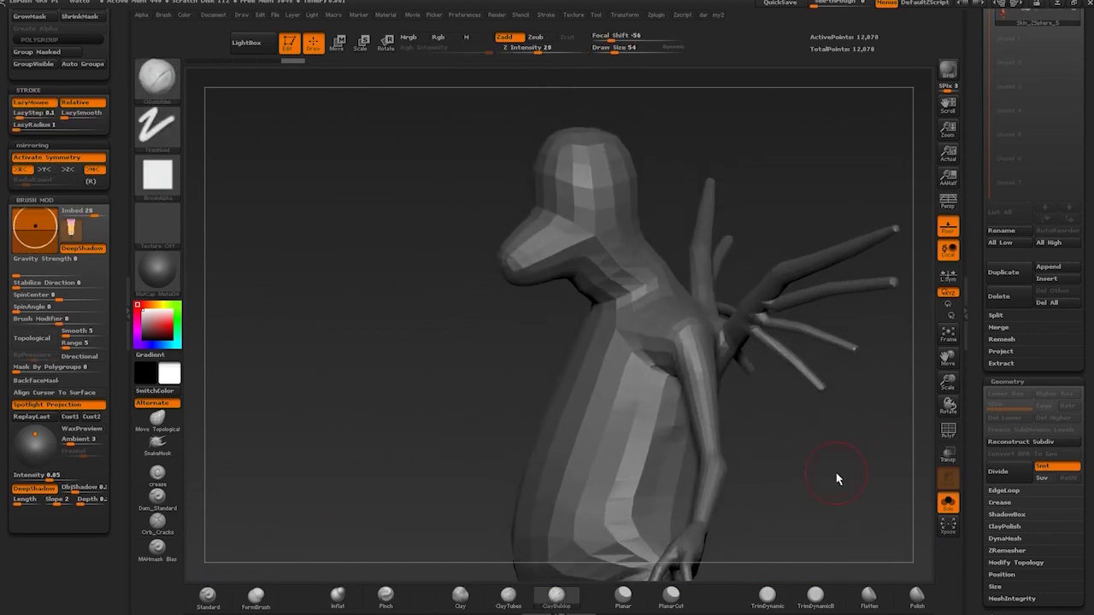
pyautogui.hotkey('shift', 'f')
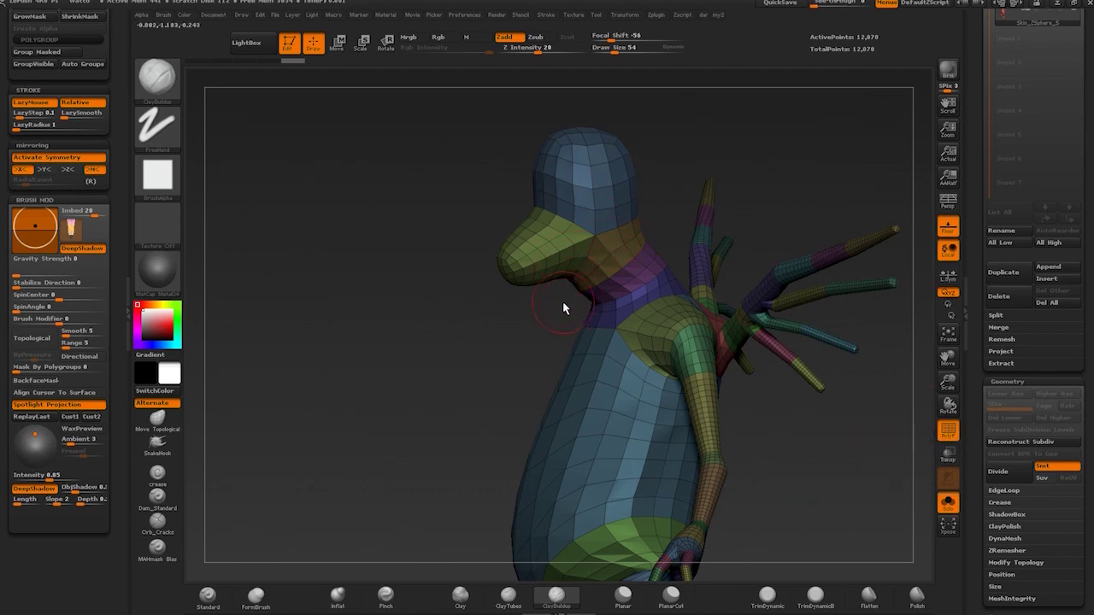
pyautogui.keyDown('ctrl'); pyautogui.moveTo(466, 367); pyautogui.dragTo(457, 331, button='right'); pyautogui.keyUp('ctrl')
pyautogui.keyDown('ctrl'); pyautogui.moveTo(802, 439); pyautogui.dragTo(787, 416, button='right'); pyautogui.keyUp('ctrl')
pyautogui.moveTo(786, 421); pyautogui.dragTo(532, 429)
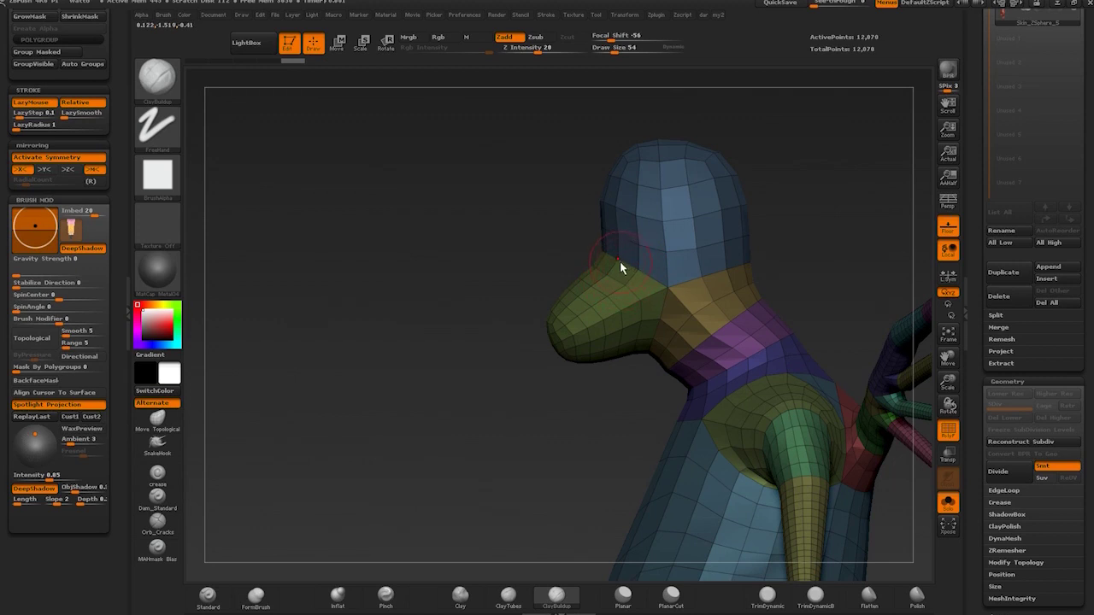
# Isolate the polygroups of the head, snout and upper neck by hiding them and inverting the visibility
pyautogui.hotkey('ctrl', 'shift')
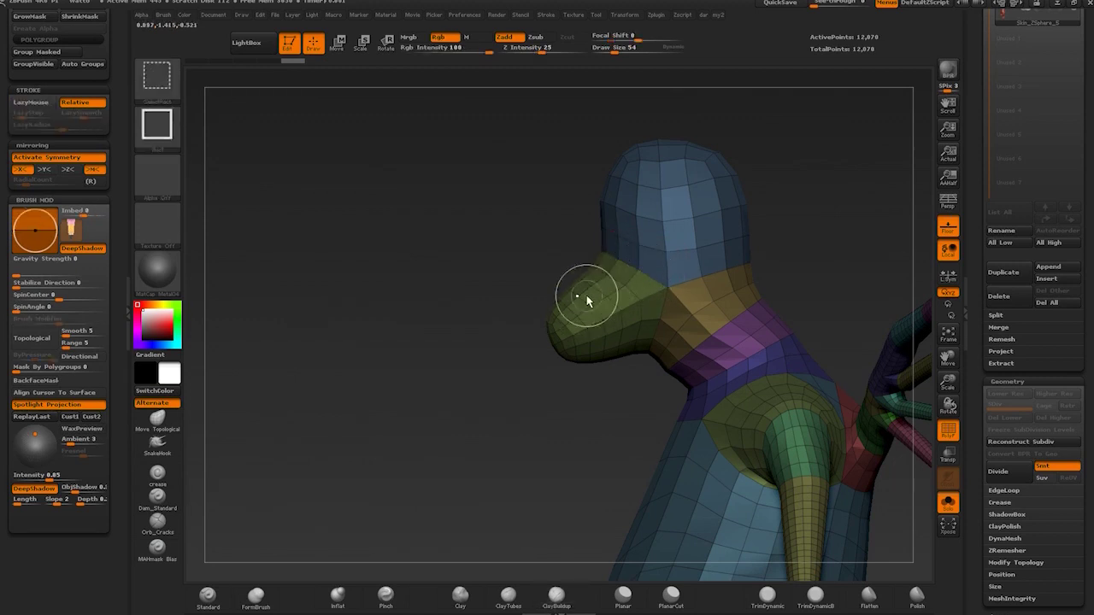
pyautogui.keyDown('ctrl'); pyautogui.keyDown('shift'); pyautogui.click(590, 293); pyautogui.keyUp('shift'); pyautogui.keyUp('ctrl')
pyautogui.keyDown('ctrl'); pyautogui.keyDown('shift'); pyautogui.click(619, 297); pyautogui.keyUp('shift'); pyautogui.keyUp('ctrl')
pyautogui.keyDown('ctrl'); pyautogui.keyDown('shift'); pyautogui.click(650, 203); pyautogui.keyUp('shift'); pyautogui.keyUp('ctrl')
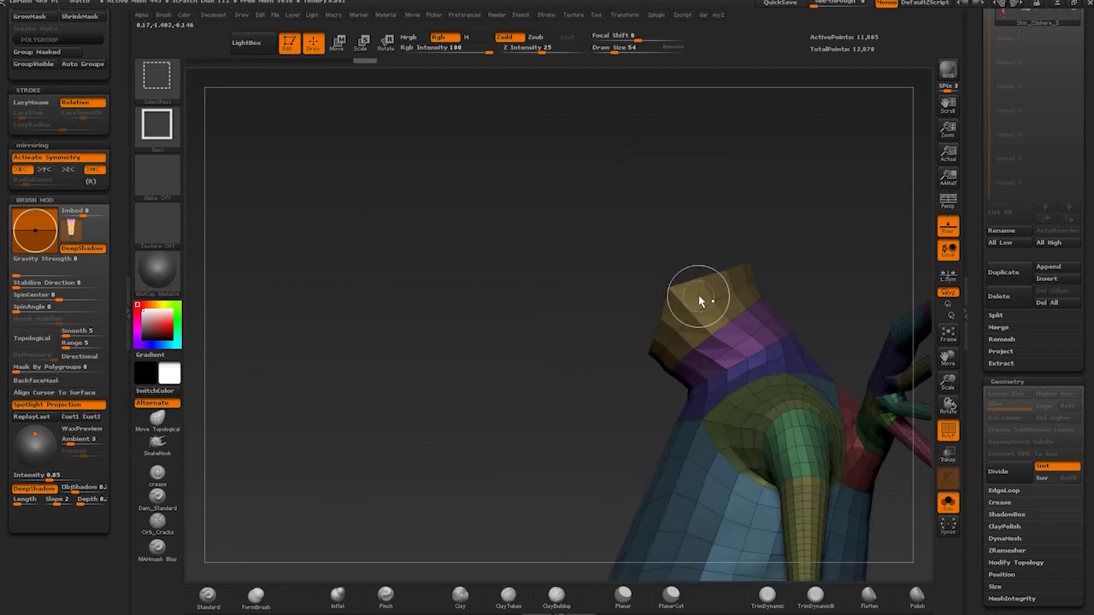
pyautogui.keyDown('ctrl'); pyautogui.keyDown('shift'); pyautogui.moveTo(619, 356); pyautogui.dragTo(638, 371); pyautogui.keyUp('shift'); pyautogui.keyUp('ctrl')
pyautogui.keyDown('ctrl'); pyautogui.keyDown('shift'); pyautogui.click(701, 313); pyautogui.keyUp('shift'); pyautogui.keyUp('ctrl')
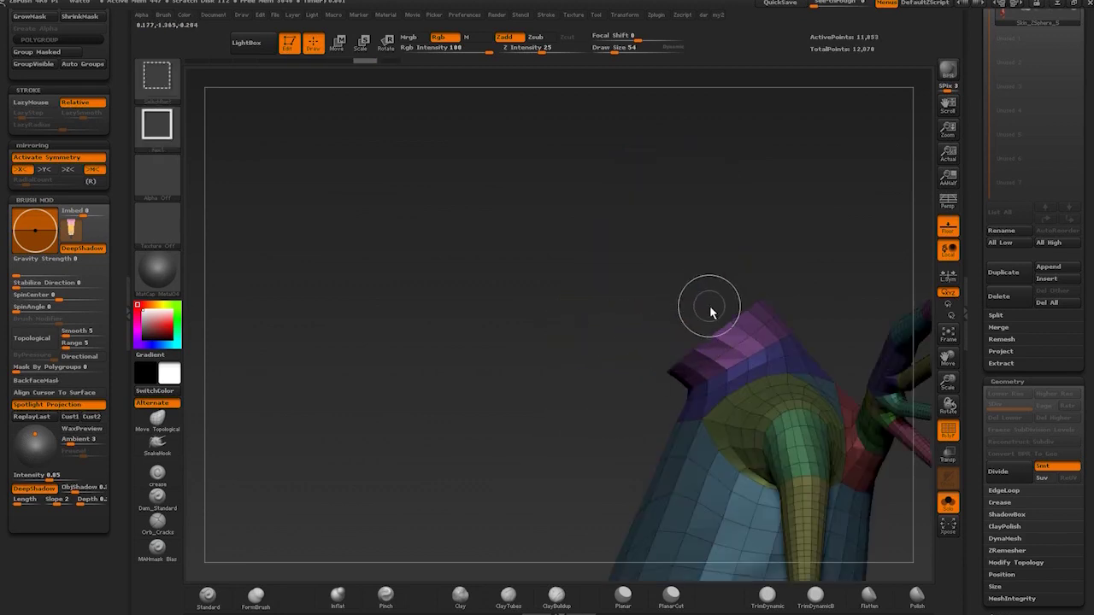
pyautogui.keyDown('ctrl'); pyautogui.keyDown('shift'); pyautogui.click(555, 432); pyautogui.keyUp('shift'); pyautogui.keyUp('ctrl')
pyautogui.press('f')
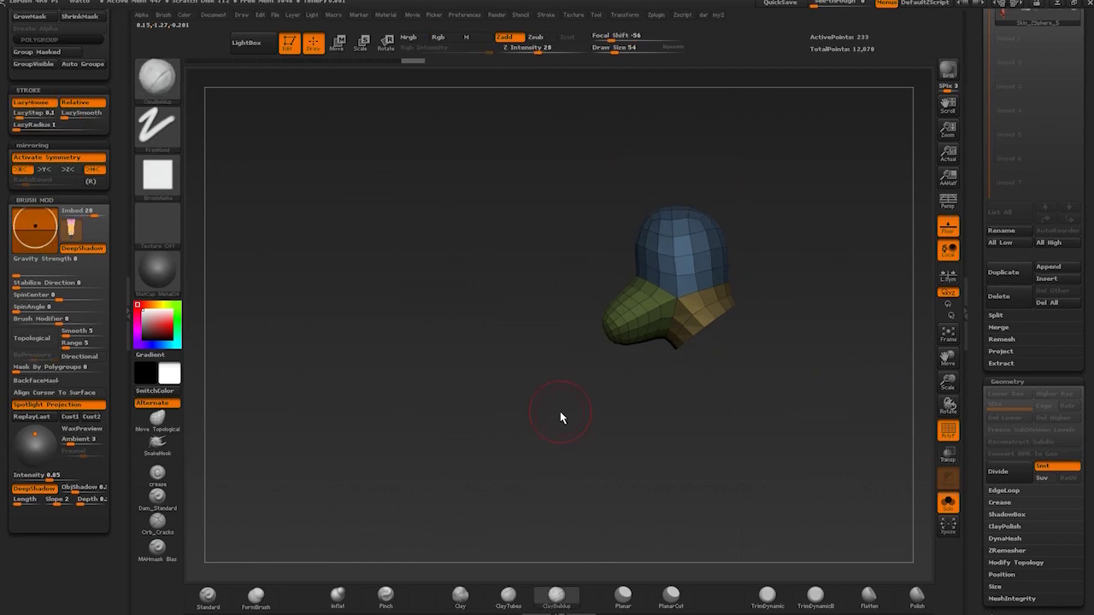
# Mask the isolated head polygroups and unhide the rest of the mesh
pyautogui.moveTo(546, 386); pyautogui.dragTo(550, 377)
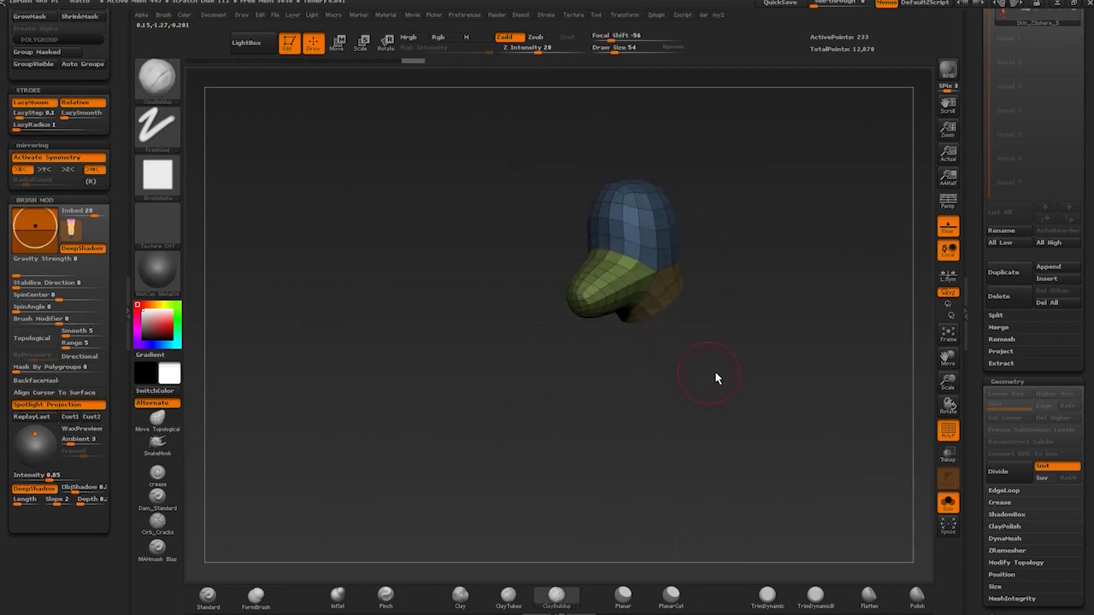
pyautogui.keyDown('ctrl'); pyautogui.click(562, 379); pyautogui.keyUp('ctrl')
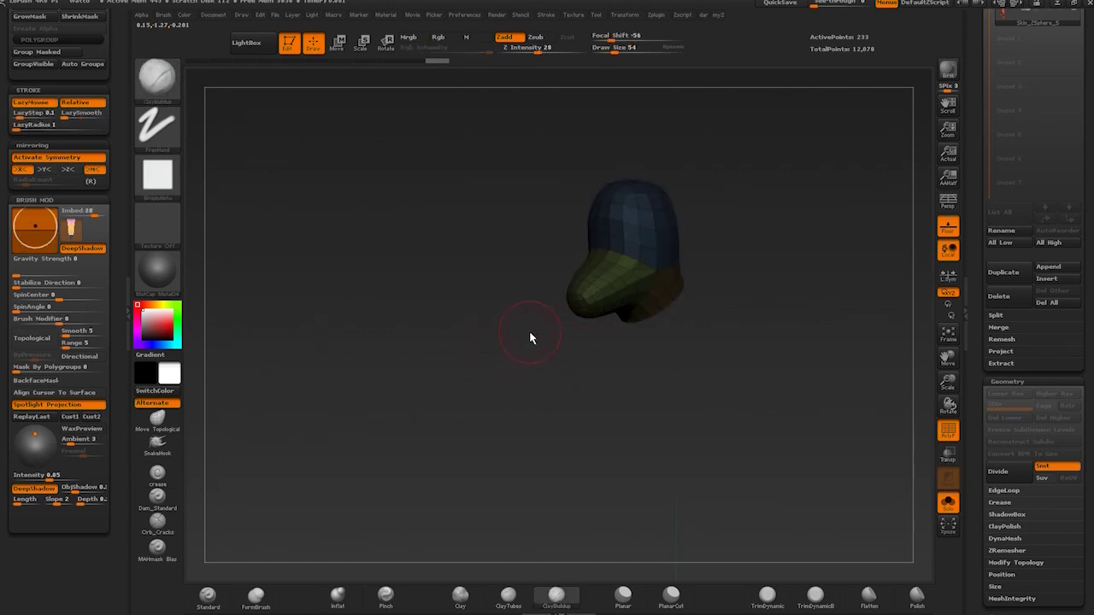
pyautogui.keyDown('ctrl'); pyautogui.keyDown('shift'); pyautogui.click(554, 349); pyautogui.keyUp('shift'); pyautogui.keyUp('ctrl')
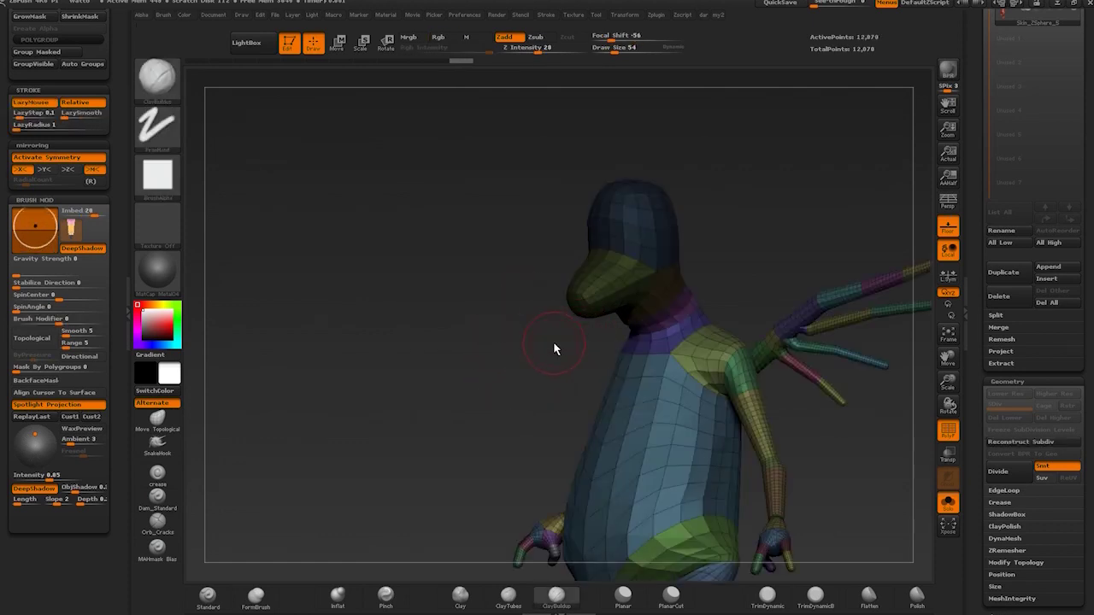
# Invert the mask so it covers the body, and subdivide only the unmasked head
pyautogui.keyDown('ctrl'); pyautogui.click(512, 384); pyautogui.keyUp('ctrl')
pyautogui.moveTo(475, 343)
pyautogui.keyDown('ctrl'); pyautogui.mouseDown()
pyautogui.moveTo(536, 373)
pyautogui.moveTo(516, 386)
pyautogui.moveTo(519, 359)
pyautogui.mouseUp(); pyautogui.keyUp('ctrl')
pyautogui.hotkey('ctrl', 'z')
pyautogui.keyDown('ctrl'); pyautogui.click(531, 368); pyautogui.keyUp('ctrl')
pyautogui.keyDown('ctrl'); pyautogui.moveTo(520, 359); pyautogui.dragTo(516, 372, button='right'); pyautogui.keyUp('ctrl')
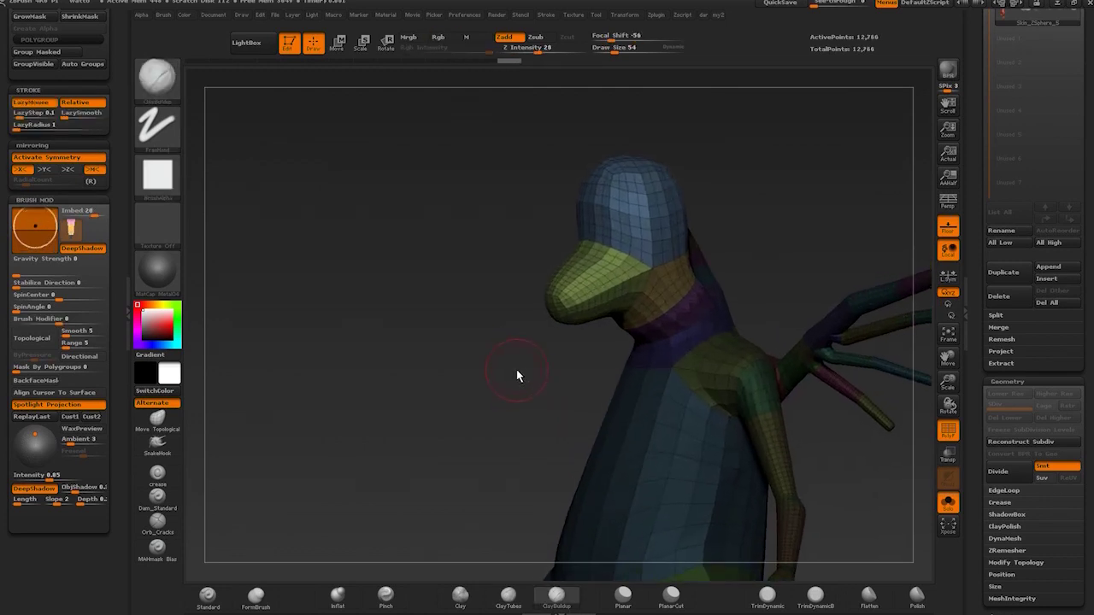
pyautogui.moveTo(516, 372); pyautogui.dragTo(518, 398)
pyautogui.moveTo(776, 281); pyautogui.dragTo(742, 222)
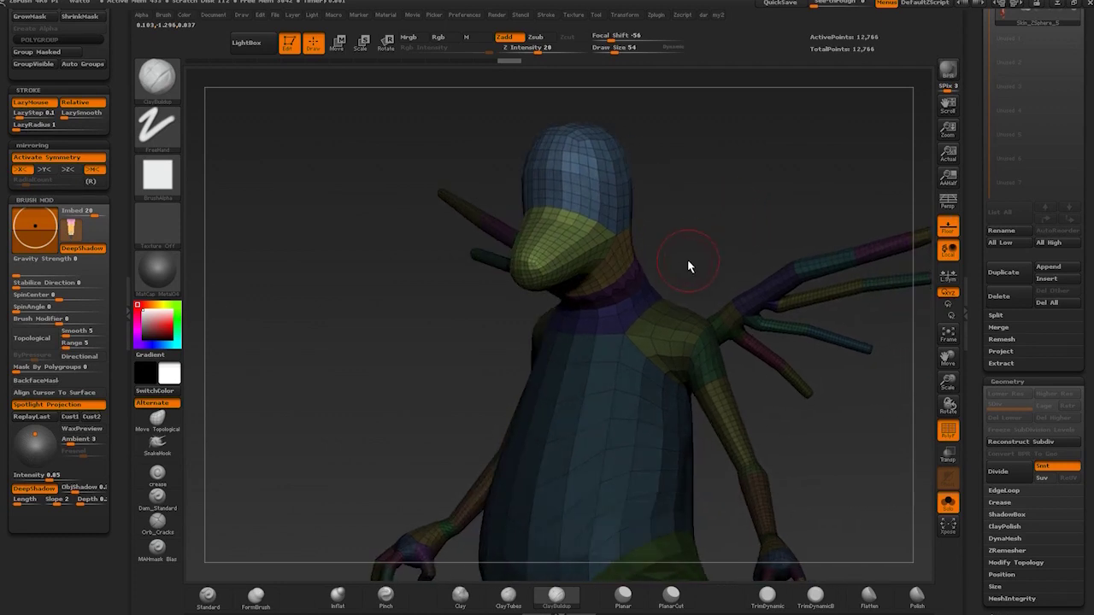
pyautogui.moveTo(732, 225); pyautogui.dragTo(813, 205)
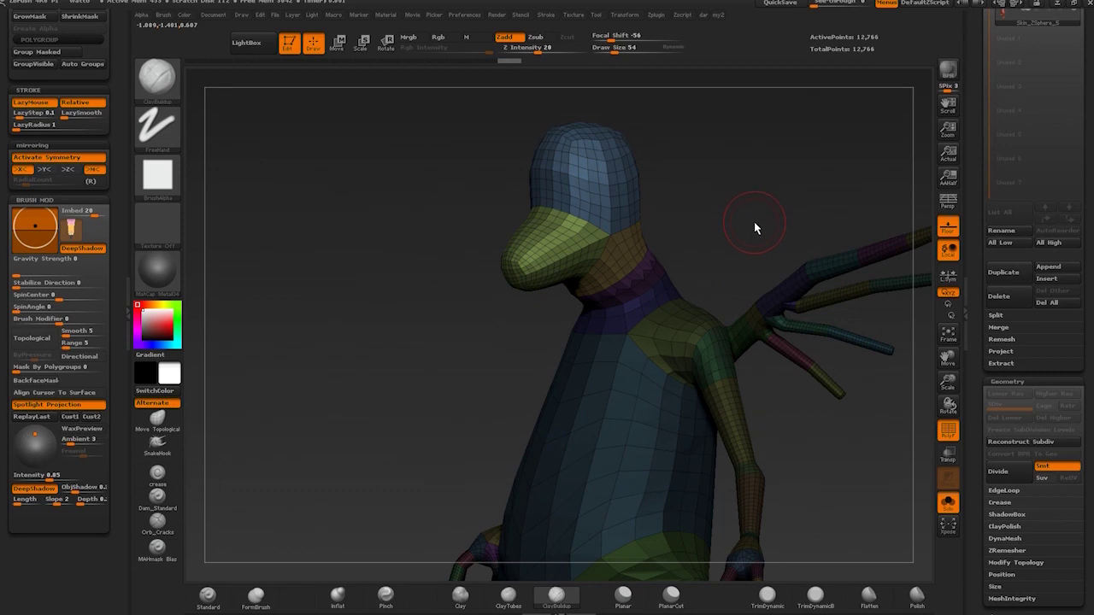
pyautogui.keyDown('ctrl'); pyautogui.moveTo(739, 250); pyautogui.dragTo(728, 199, button='right'); pyautogui.keyUp('ctrl')
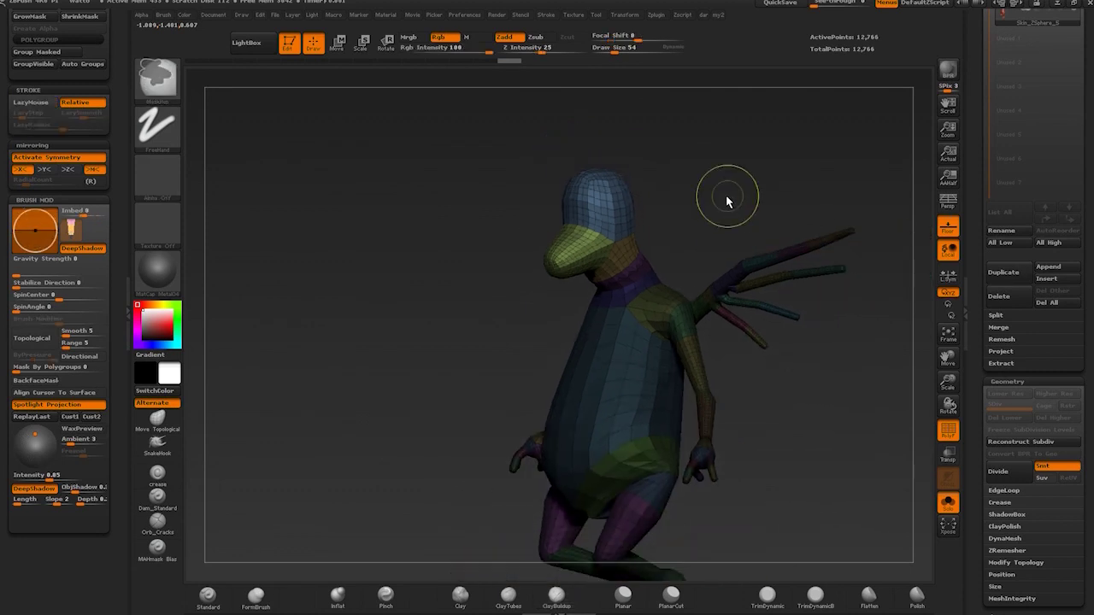
pyautogui.moveTo(716, 198); pyautogui.dragTo(719, 205)
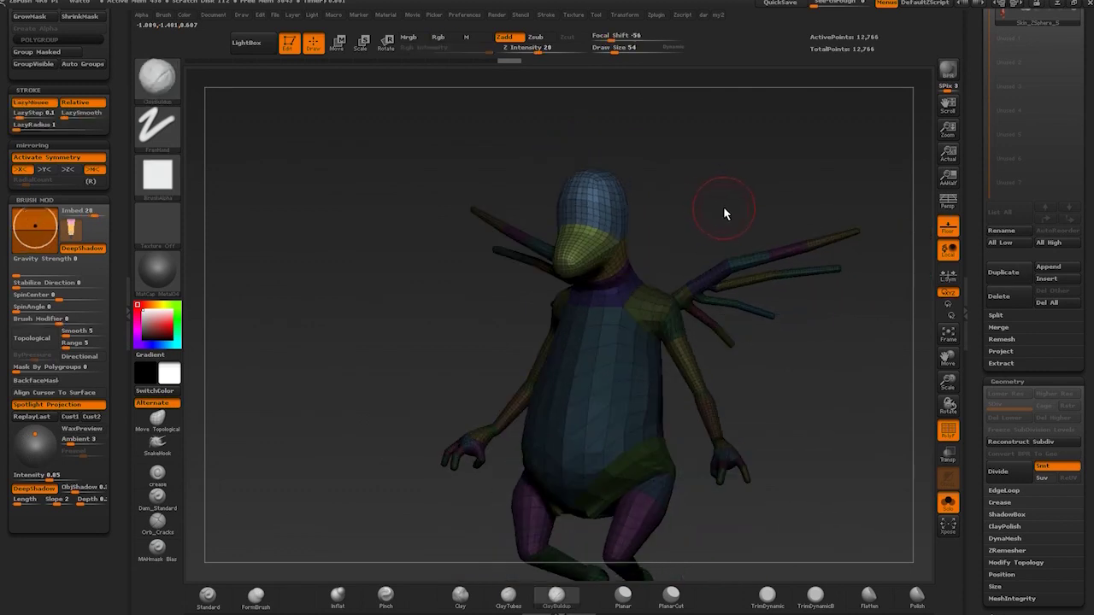
# Subdivide the unmasked head once more and clear the mask from the body
pyautogui.press('ctrl')
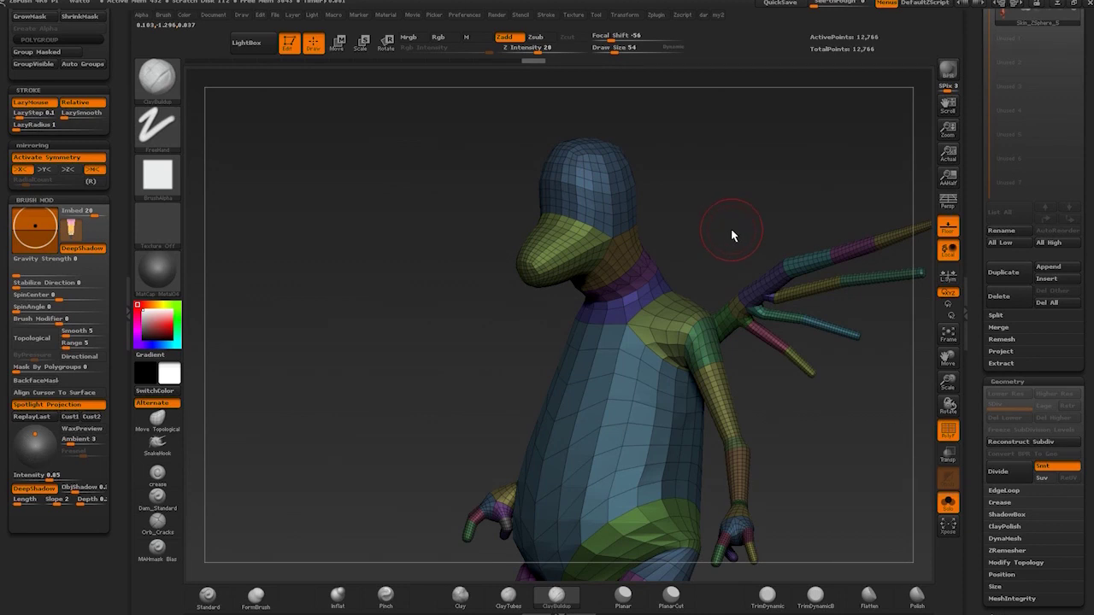
pyautogui.hotkey('ctrl', 'z')
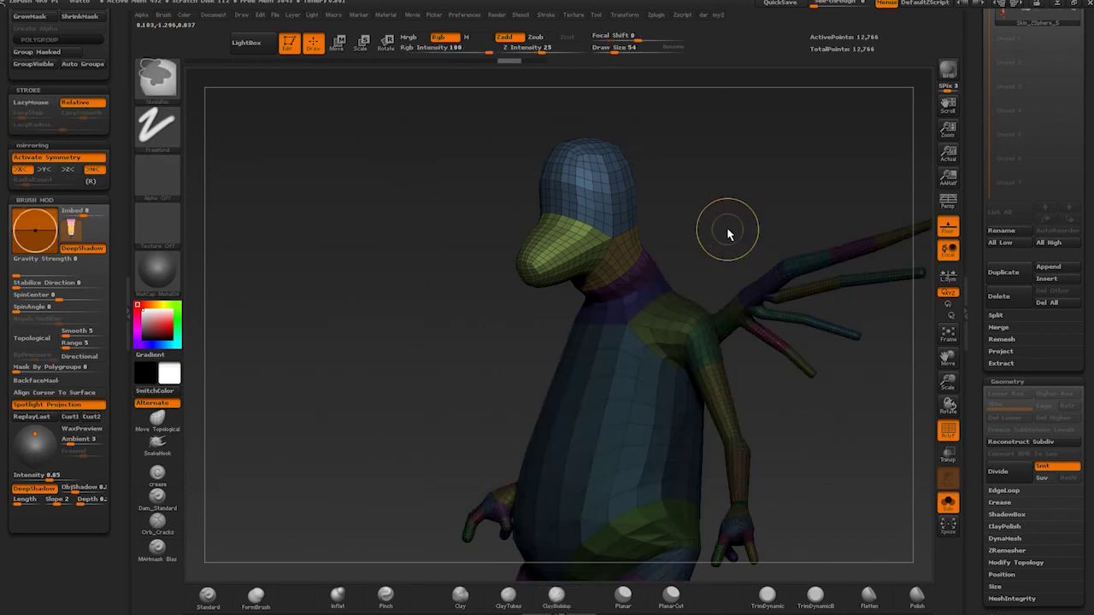
pyautogui.hotkey('ctrl', 'd')
pyautogui.moveTo(724, 230)
pyautogui.keyDown('ctrl'); pyautogui.mouseDown()
pyautogui.moveTo(720, 251)
pyautogui.moveTo(745, 223)
pyautogui.mouseUp(); pyautogui.keyUp('ctrl')
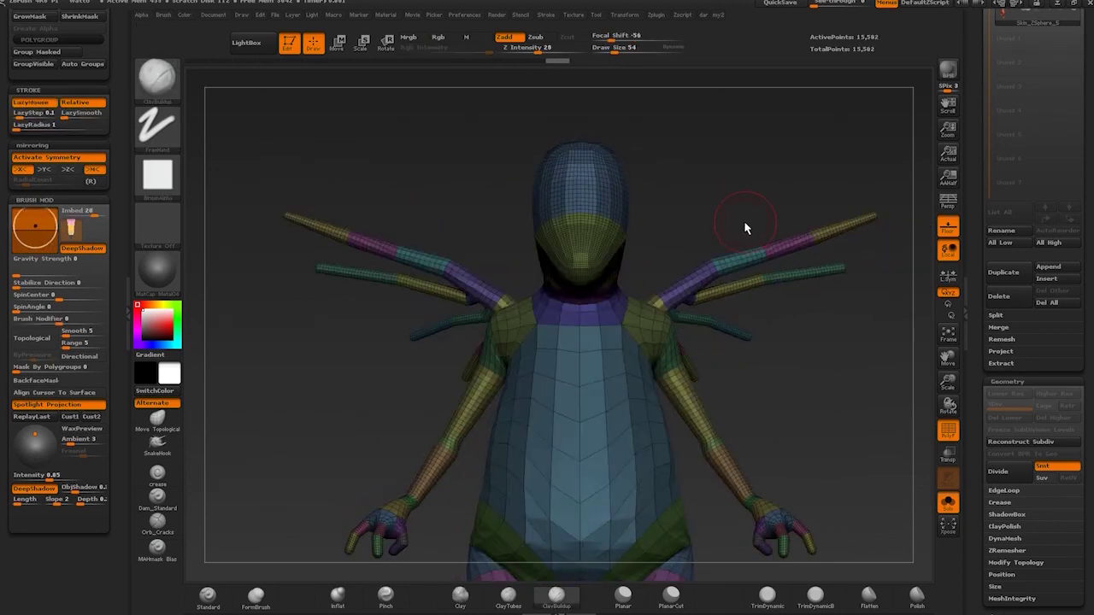
# Hide the polygroup wireframe and smooth the surface of the densely subdivided head
pyautogui.click(948, 431)
pyautogui.moveTo(868, 393); pyautogui.dragTo(664, 205)
pyautogui.press('shift')
pyautogui.moveTo(588, 173)
pyautogui.keyDown('shift'); pyautogui.mouseDown()
pyautogui.moveTo(547, 270)
pyautogui.moveTo(612, 224)
pyautogui.moveTo(606, 192)
pyautogui.mouseUp(); pyautogui.keyUp('shift')
pyautogui.moveTo(715, 202); pyautogui.dragTo(660, 219)
pyautogui.moveTo(652, 242)
pyautogui.keyDown('shift'); pyautogui.mouseDown()
pyautogui.moveTo(684, 257)
pyautogui.moveTo(679, 243)
pyautogui.mouseUp(); pyautogui.keyUp('shift')
# Subdivide the whole mesh once to reach subdivision level 2
pyautogui.moveTo(724, 179); pyautogui.dragTo(771, 184)
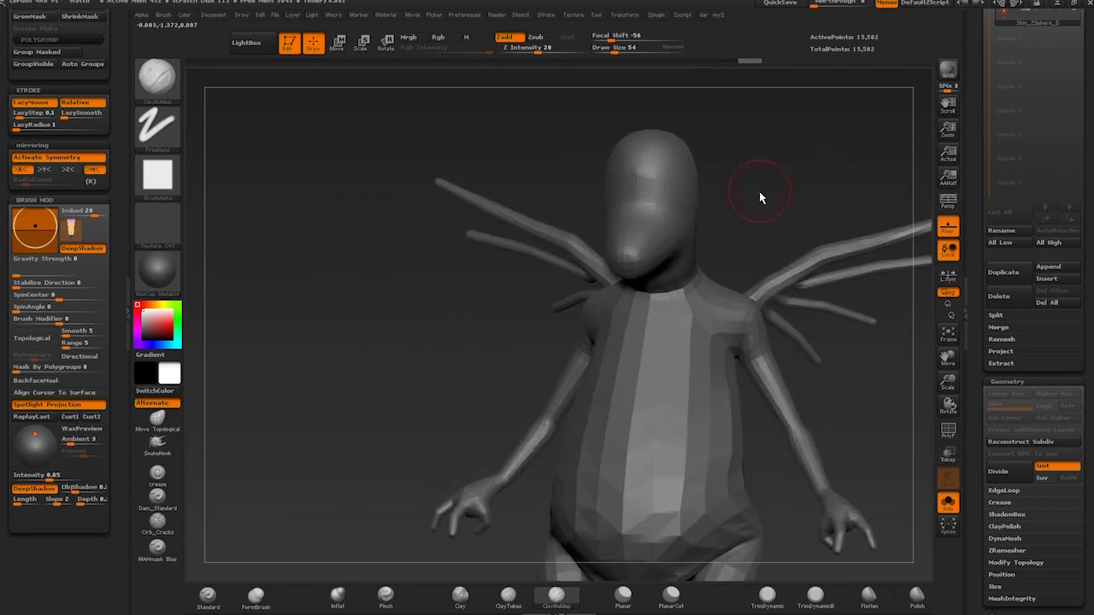
pyautogui.hotkey('ctrl', 'd')
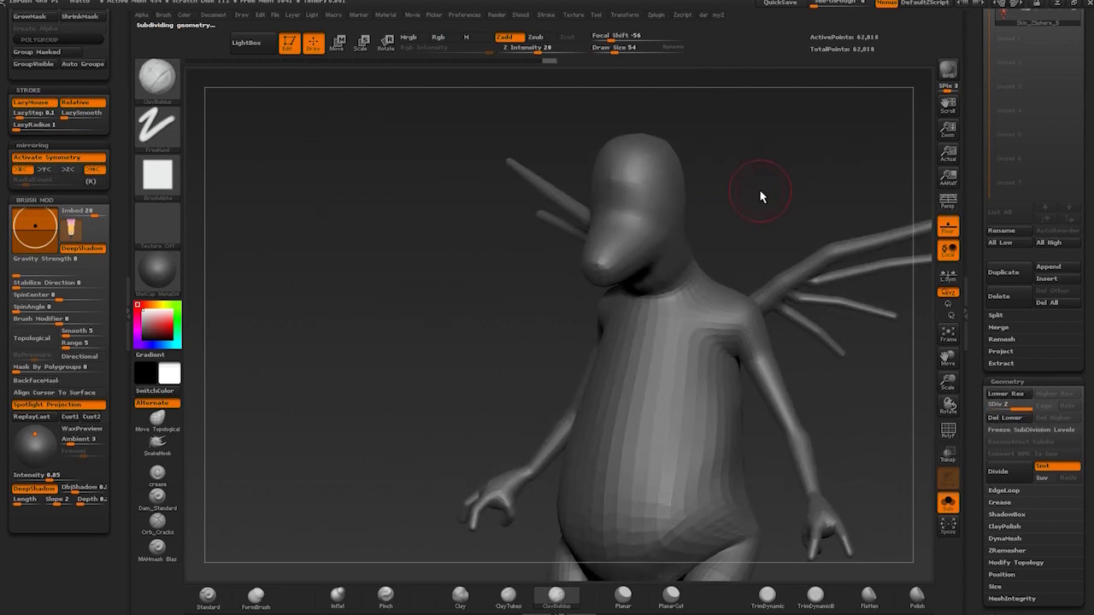
# Subdivide the whole mesh to level 3 and inspect its polygroup wireframe around the head and torso
pyautogui.hotkey('ctrl', 'd')
pyautogui.click(948, 432)
pyautogui.keyDown('alt'); pyautogui.moveTo(863, 430); pyautogui.dragTo(825, 392); pyautogui.keyUp('alt')
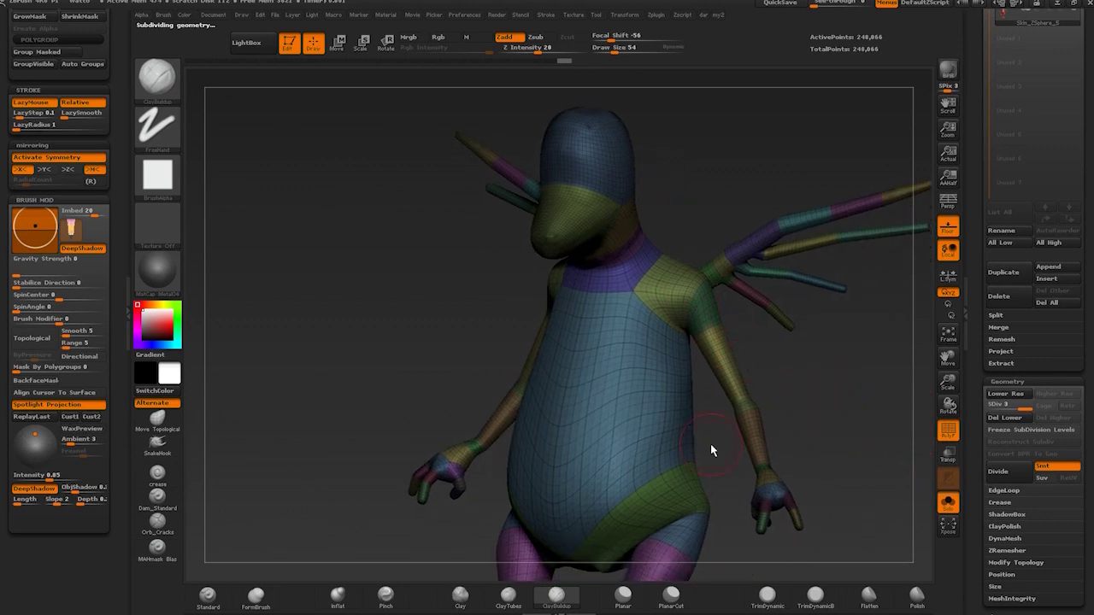
pyautogui.moveTo(820, 402); pyautogui.dragTo(732, 346)
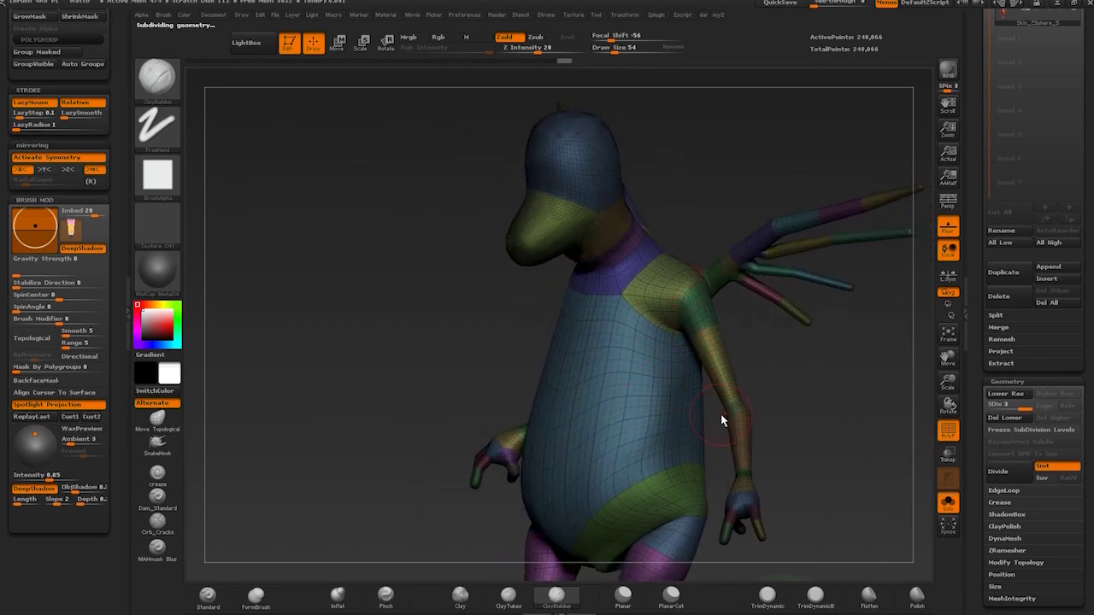
pyautogui.moveTo(830, 418); pyautogui.dragTo(713, 321)
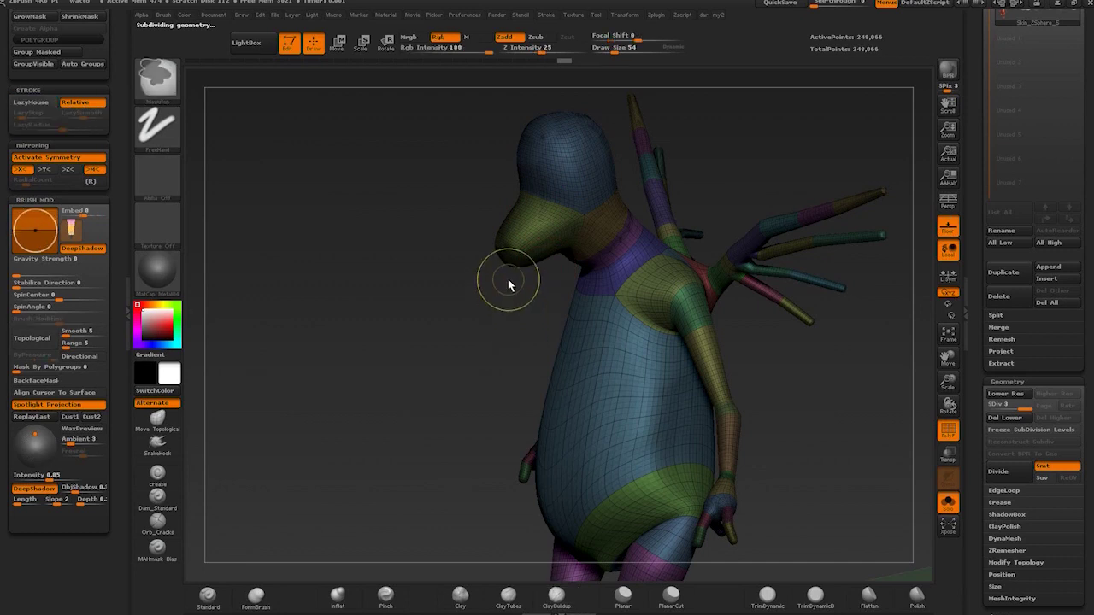
pyautogui.moveTo(508, 283); pyautogui.dragTo(531, 506)
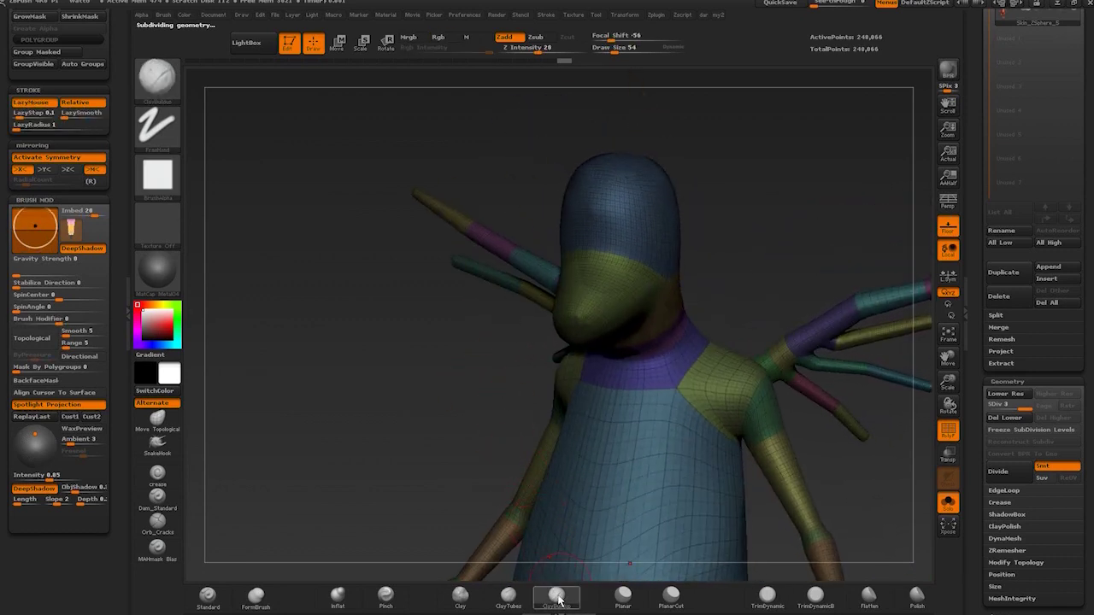
# Hide the polygroup wireframe and try sculpting symmetrical eye sockets on the head with the ClayBuildup brush
pyautogui.click(949, 433)
pyautogui.moveTo(757, 313)
pyautogui.mouseDown()
pyautogui.moveTo(665, 225)
pyautogui.moveTo(690, 228)
pyautogui.moveTo(620, 236)
pyautogui.mouseUp()
pyautogui.hotkey('ctrl', 'z')
pyautogui.press('u')
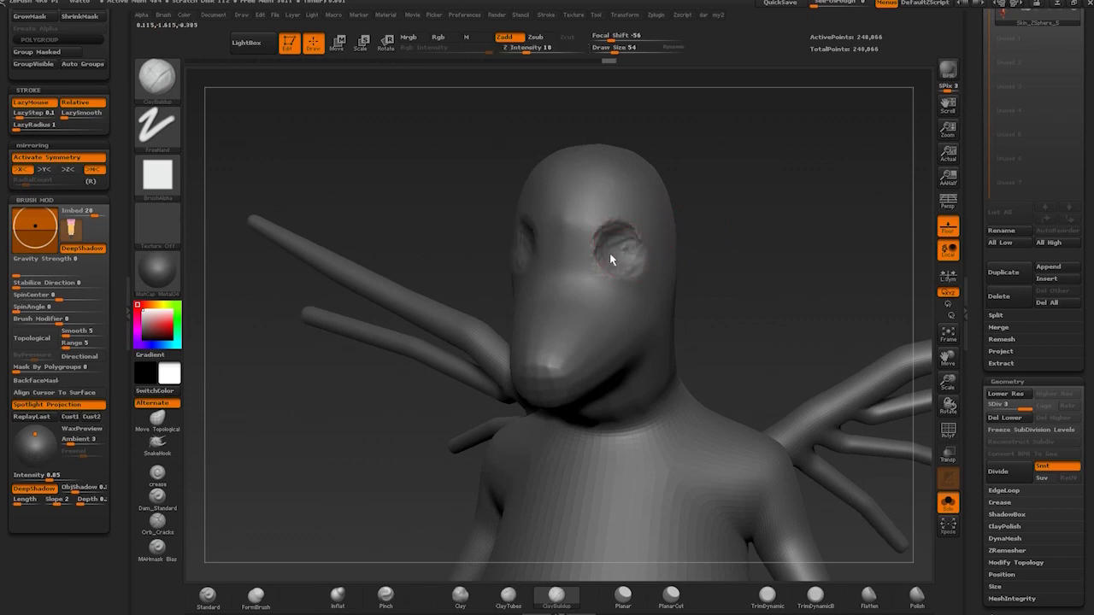
pyautogui.moveTo(664, 229); pyautogui.dragTo(715, 220, button='right')
pyautogui.keyDown('ctrl'); pyautogui.moveTo(736, 263); pyautogui.dragTo(761, 199, button='right'); pyautogui.keyUp('ctrl')
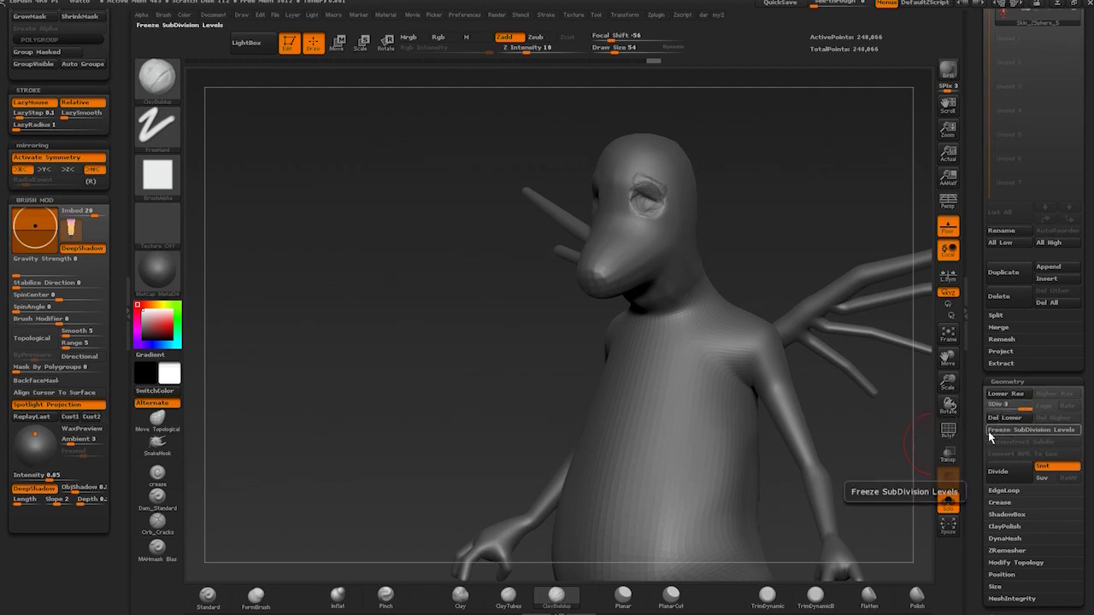
# Undo the eye sculpting and the whole-mesh subdivisions, back to the locally subdivided base mesh
pyautogui.hotkey('ctrl', 'z')
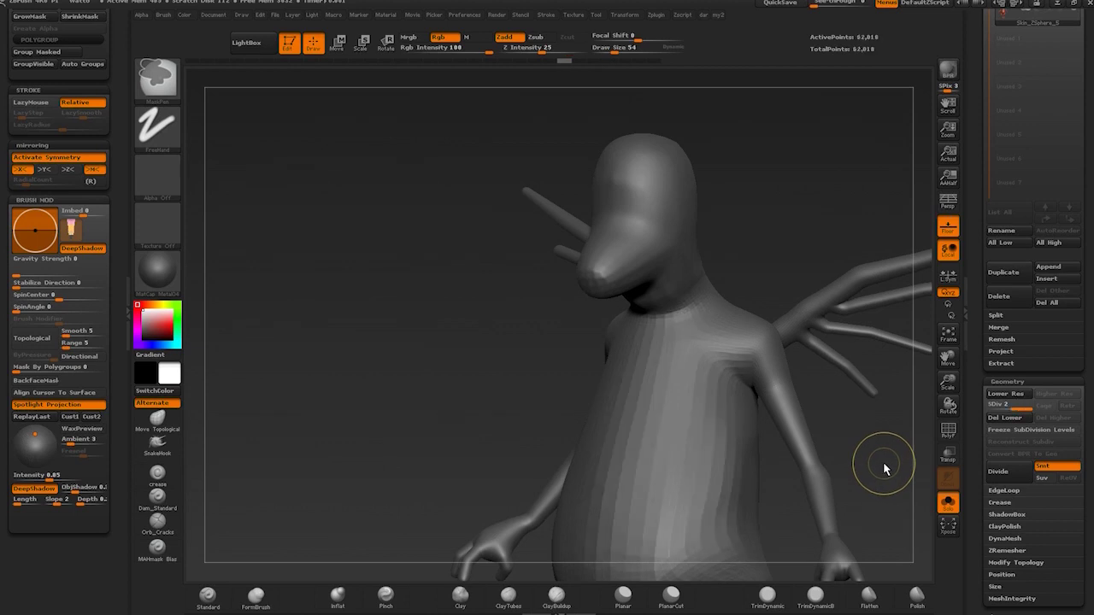
pyautogui.hotkey('ctrl', 'z')
pyautogui.keyDown('alt'); pyautogui.moveTo(879, 461); pyautogui.dragTo(810, 421); pyautogui.keyUp('alt')
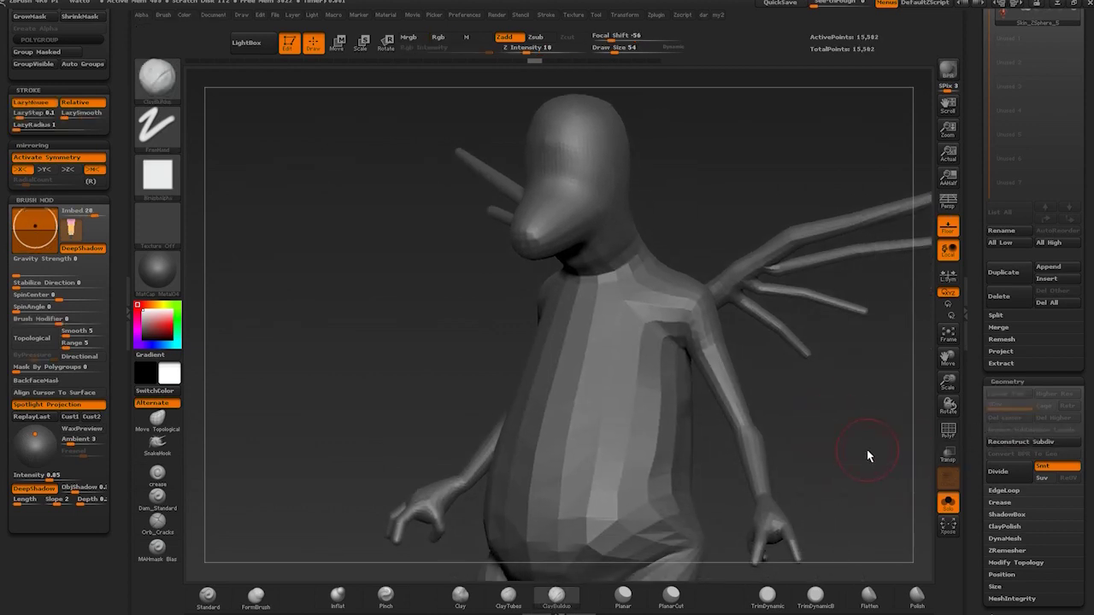
pyautogui.moveTo(857, 456); pyautogui.dragTo(843, 454)
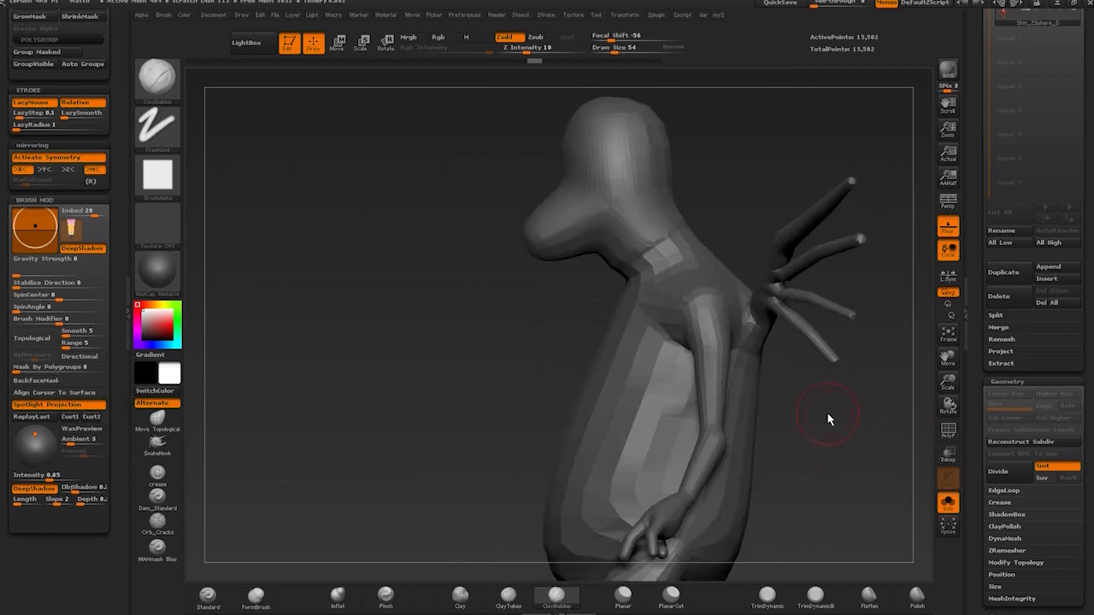
pyautogui.moveTo(573, 366)
pyautogui.mouseDown()
pyautogui.moveTo(528, 386)
pyautogui.moveTo(550, 366)
pyautogui.mouseUp()
pyautogui.moveTo(893, 444)
pyautogui.mouseDown()
pyautogui.moveTo(864, 464)
pyautogui.moveTo(875, 457)
pyautogui.moveTo(815, 364)
pyautogui.moveTo(825, 344)
pyautogui.moveTo(804, 382)
pyautogui.mouseUp()
# Show the polygroup wireframe, isolate and mask the torso polygroup, and unhide the rest of the mesh
pyautogui.click(949, 432)
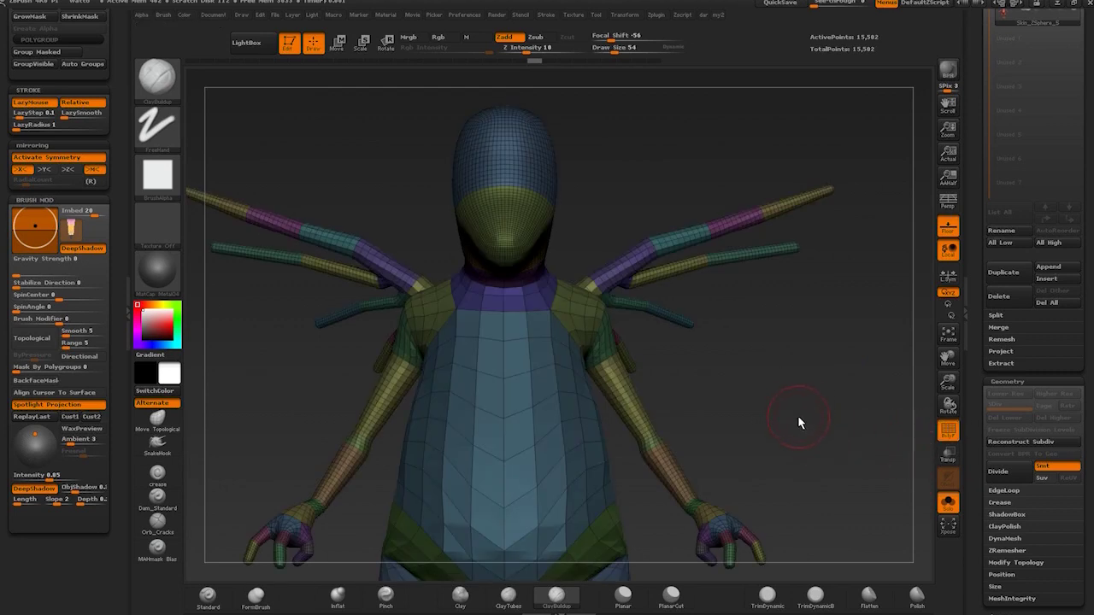
pyautogui.moveTo(799, 422)
pyautogui.mouseDown()
pyautogui.moveTo(823, 384)
pyautogui.moveTo(755, 373)
pyautogui.mouseUp()
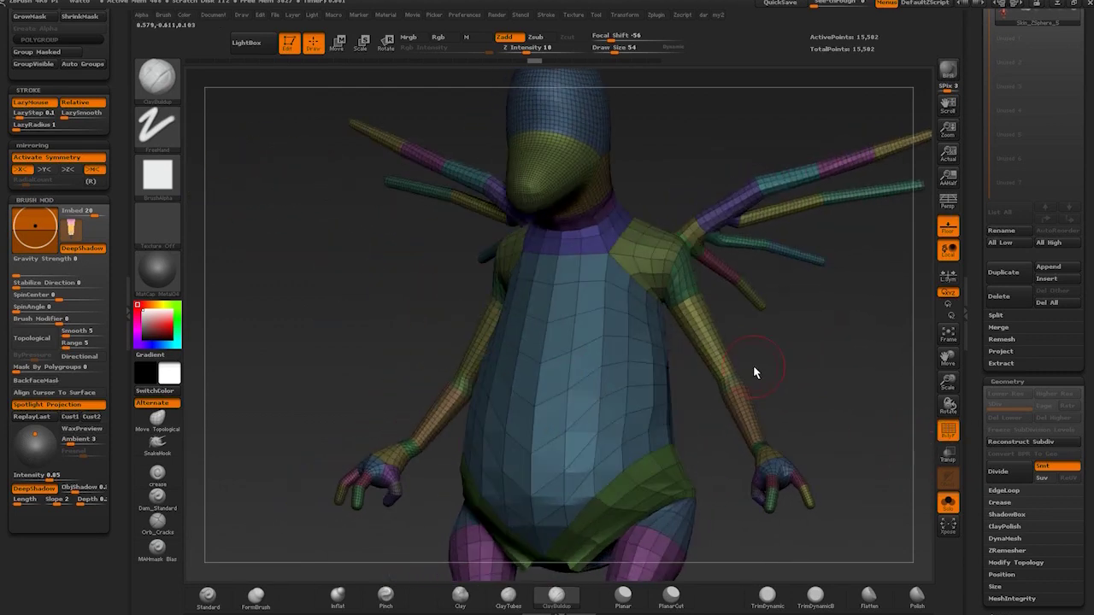
pyautogui.keyDown('ctrl'); pyautogui.keyDown('shift'); pyautogui.click(592, 364); pyautogui.keyUp('shift'); pyautogui.keyUp('ctrl')
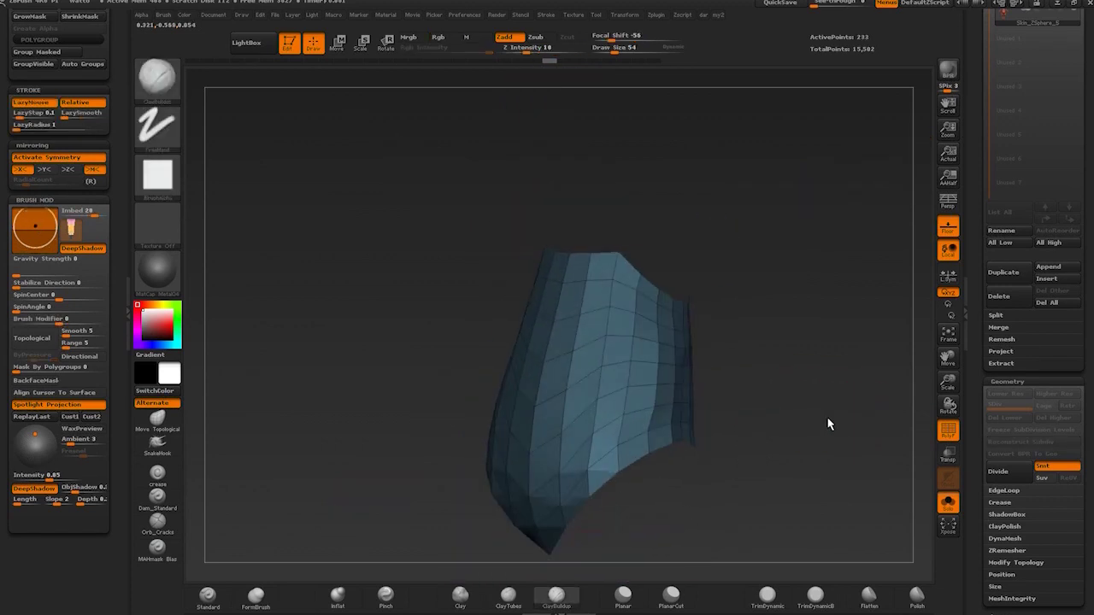
pyautogui.moveTo(828, 423); pyautogui.dragTo(796, 442)
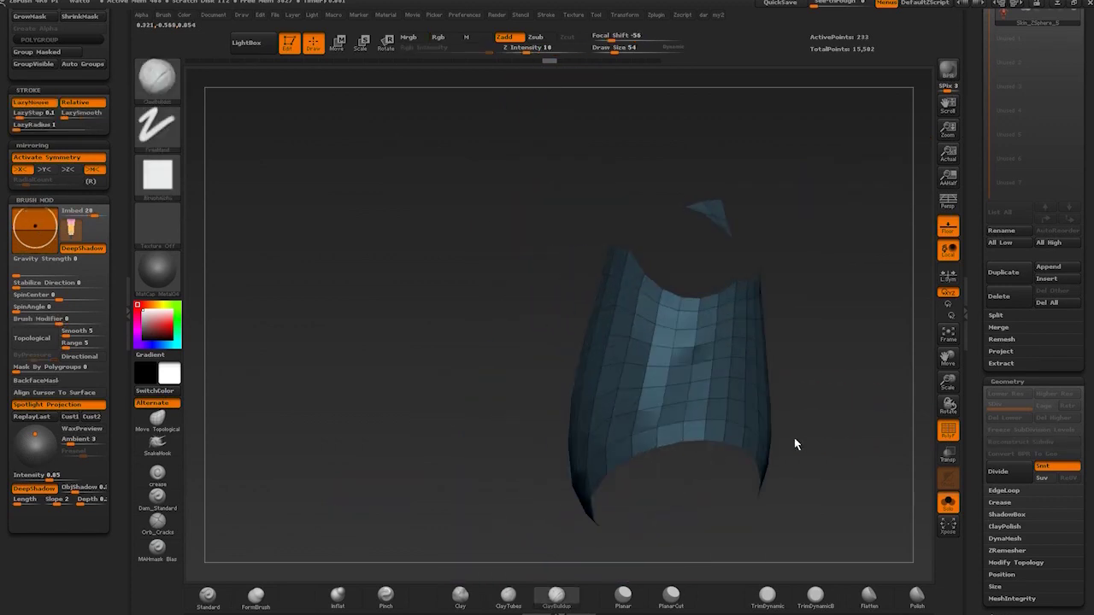
pyautogui.keyDown('ctrl'); pyautogui.keyDown('shift'); pyautogui.click(477, 417); pyautogui.keyUp('shift'); pyautogui.keyUp('ctrl')
pyautogui.keyDown('shift'); pyautogui.moveTo(476, 442); pyautogui.dragTo(504, 436); pyautogui.keyUp('shift')
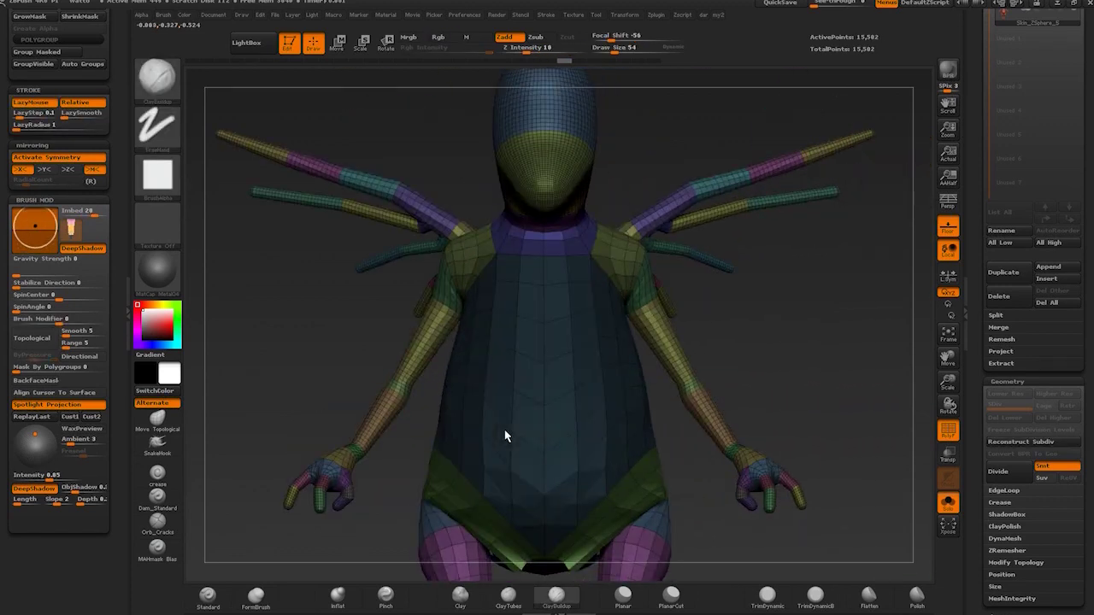
# Invert the mask so it covers everything but the torso, and subdivide only the torso once
pyautogui.keyDown('ctrl'); pyautogui.click(867, 356); pyautogui.keyUp('ctrl')
pyautogui.moveTo(869, 367)
pyautogui.mouseDown()
pyautogui.moveTo(852, 366)
pyautogui.moveTo(860, 353)
pyautogui.mouseUp()
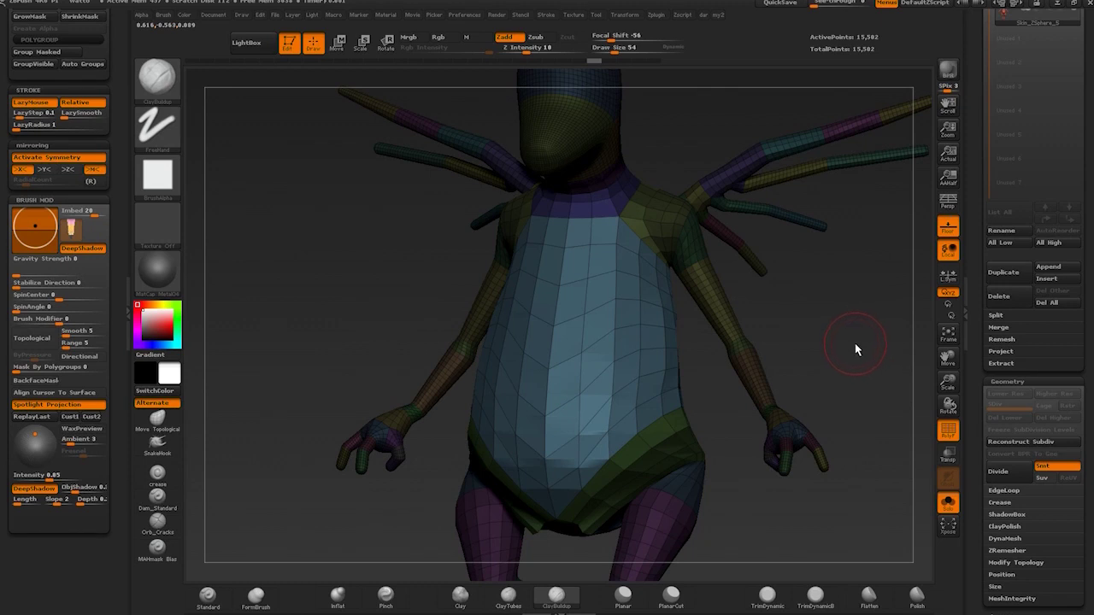
pyautogui.press('ctrl')
pyautogui.hotkey('ctrl', 'd')
pyautogui.moveTo(856, 341); pyautogui.dragTo(859, 340)
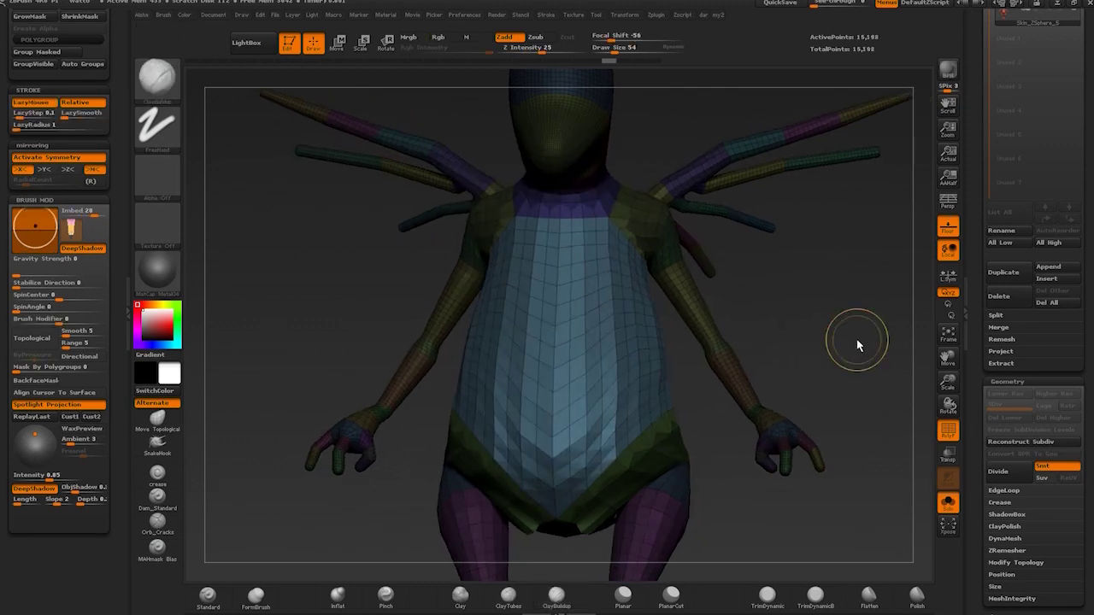
# Clear the mask from the mesh and hide the polygroup wireframe
pyautogui.press('b')
pyautogui.press('c')
pyautogui.press('b')
pyautogui.keyDown('ctrl'); pyautogui.moveTo(845, 353); pyautogui.dragTo(864, 331, button='right'); pyautogui.keyUp('ctrl')
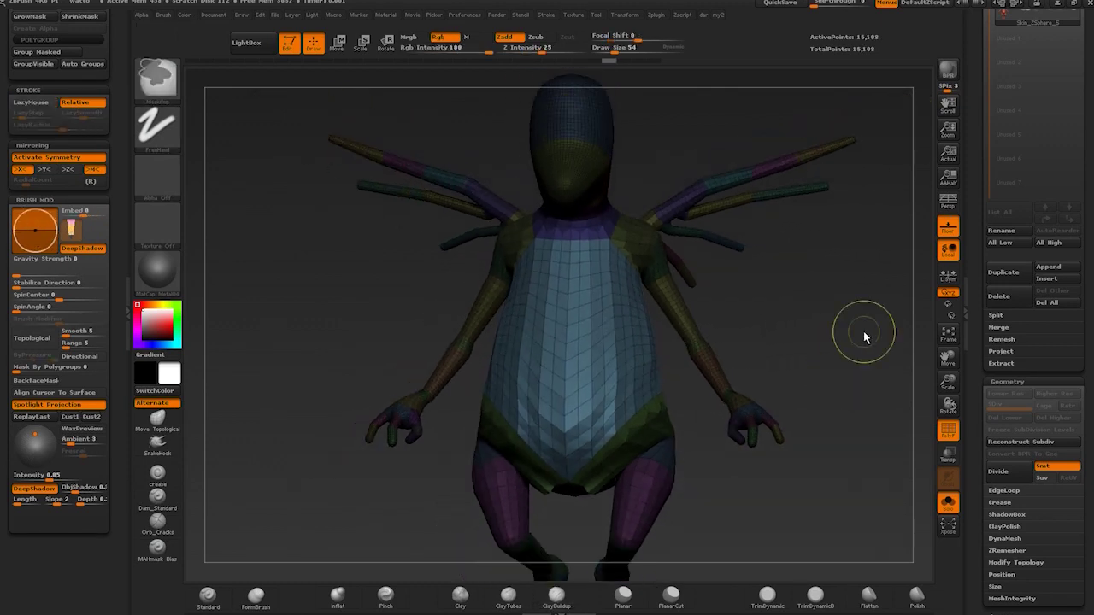
pyautogui.keyDown('ctrl'); pyautogui.moveTo(829, 349); pyautogui.dragTo(884, 413); pyautogui.keyUp('ctrl')
pyautogui.click(943, 430)
pyautogui.keyDown('ctrl'); pyautogui.moveTo(867, 426); pyautogui.dragTo(834, 407, button='right'); pyautogui.keyUp('ctrl')
# Select the Move Topological brush and adjust the lower torso between the legs
pyautogui.moveTo(838, 410)
pyautogui.mouseDown()
pyautogui.moveTo(801, 453)
pyautogui.moveTo(824, 440)
pyautogui.moveTo(792, 432)
pyautogui.moveTo(794, 449)
pyautogui.moveTo(715, 459)
pyautogui.mouseUp()
pyautogui.click(157, 420)
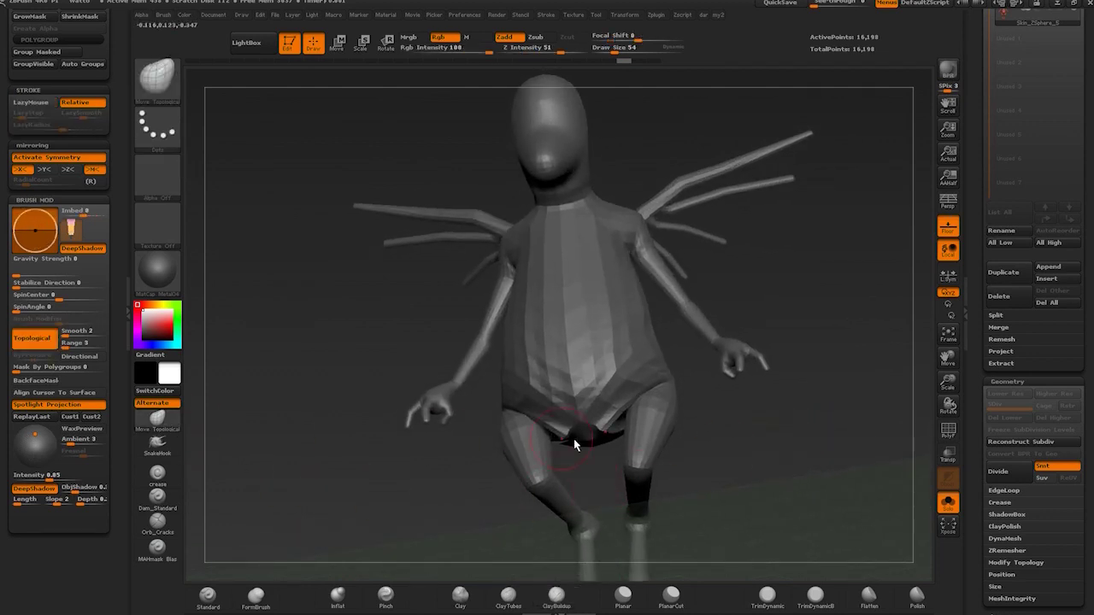
pyautogui.moveTo(576, 442)
pyautogui.mouseDown()
pyautogui.moveTo(750, 453)
pyautogui.moveTo(636, 432)
pyautogui.mouseUp()
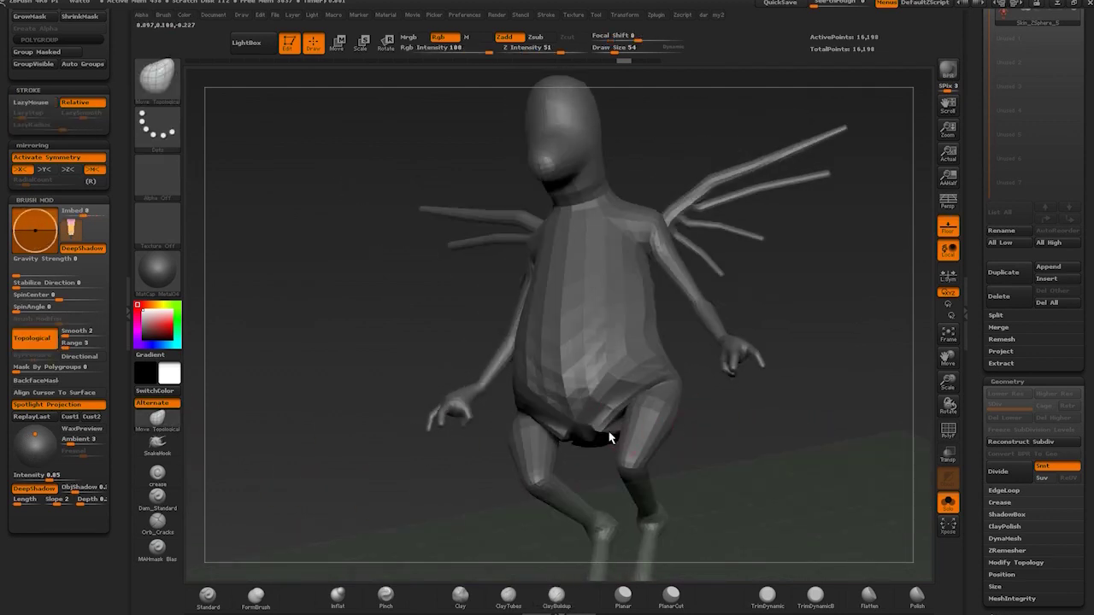
pyautogui.moveTo(799, 418)
pyautogui.mouseDown()
pyautogui.moveTo(832, 434)
pyautogui.moveTo(720, 450)
pyautogui.mouseUp()
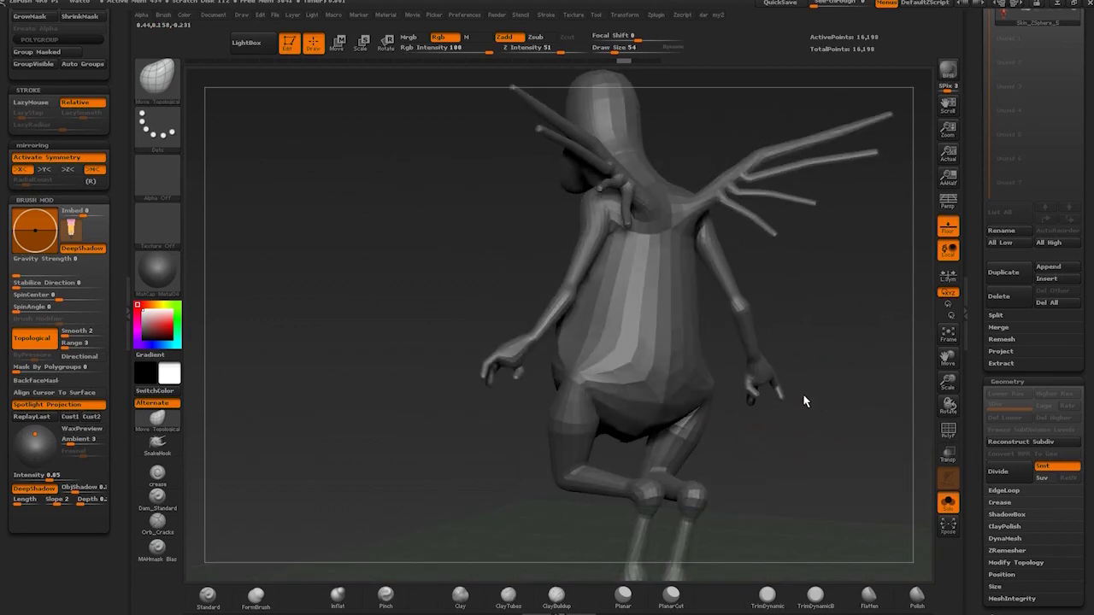